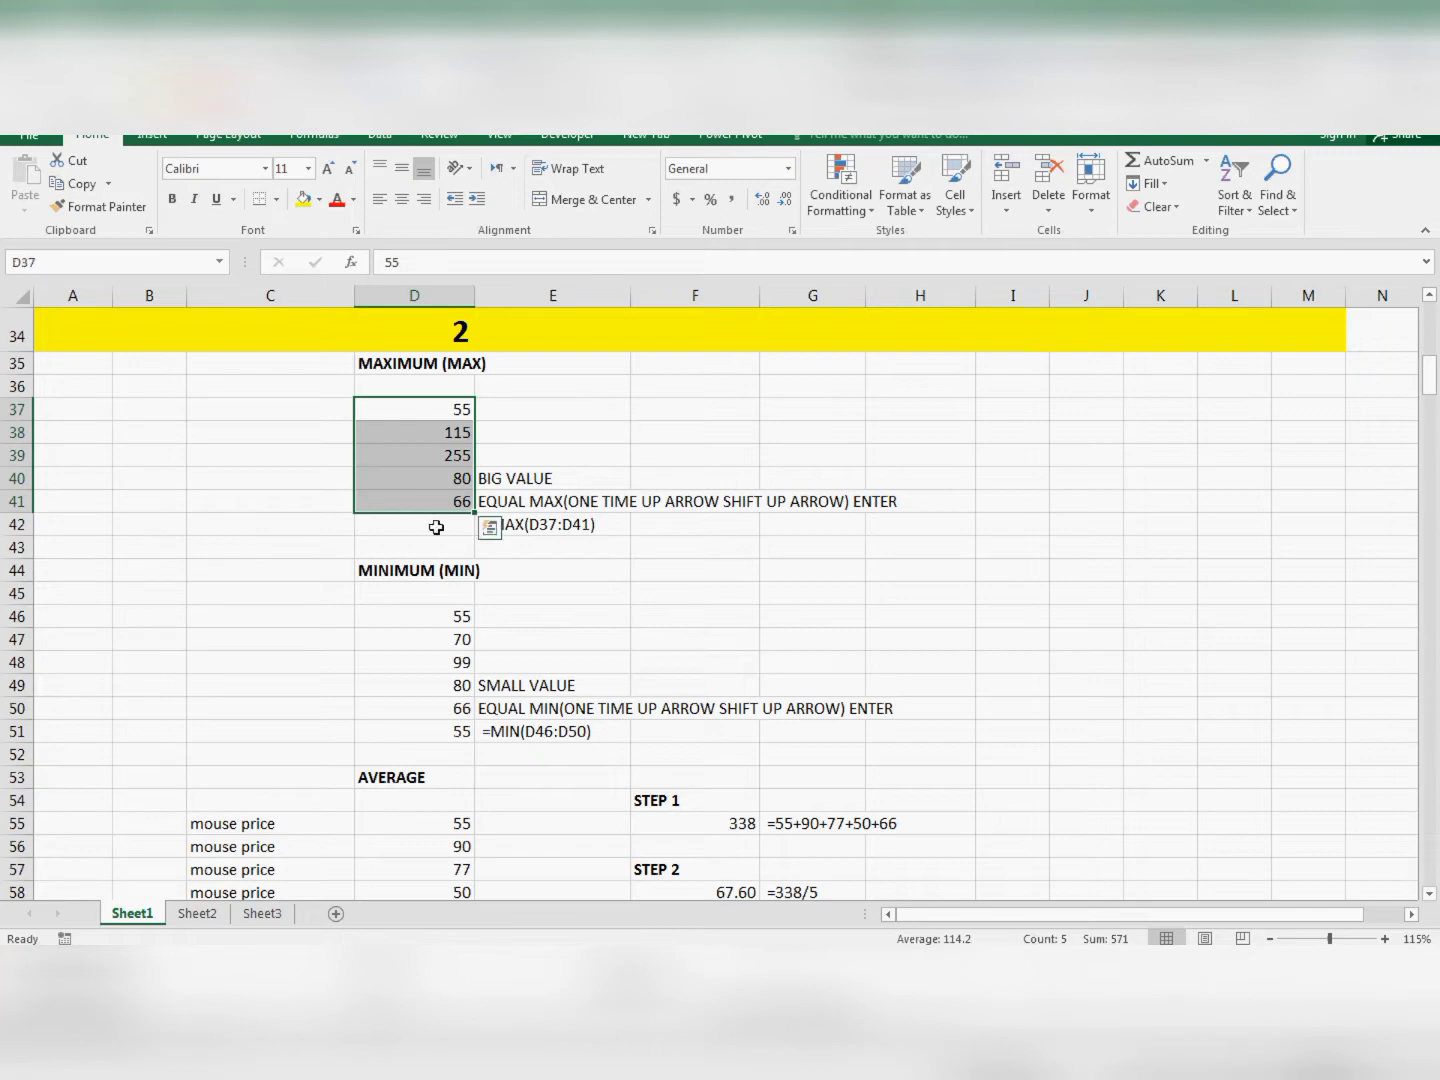
- Enter the formula =MAX(D37:D41) in cell D42 to get the largest value of the MAXIMUM list
click(436, 527)
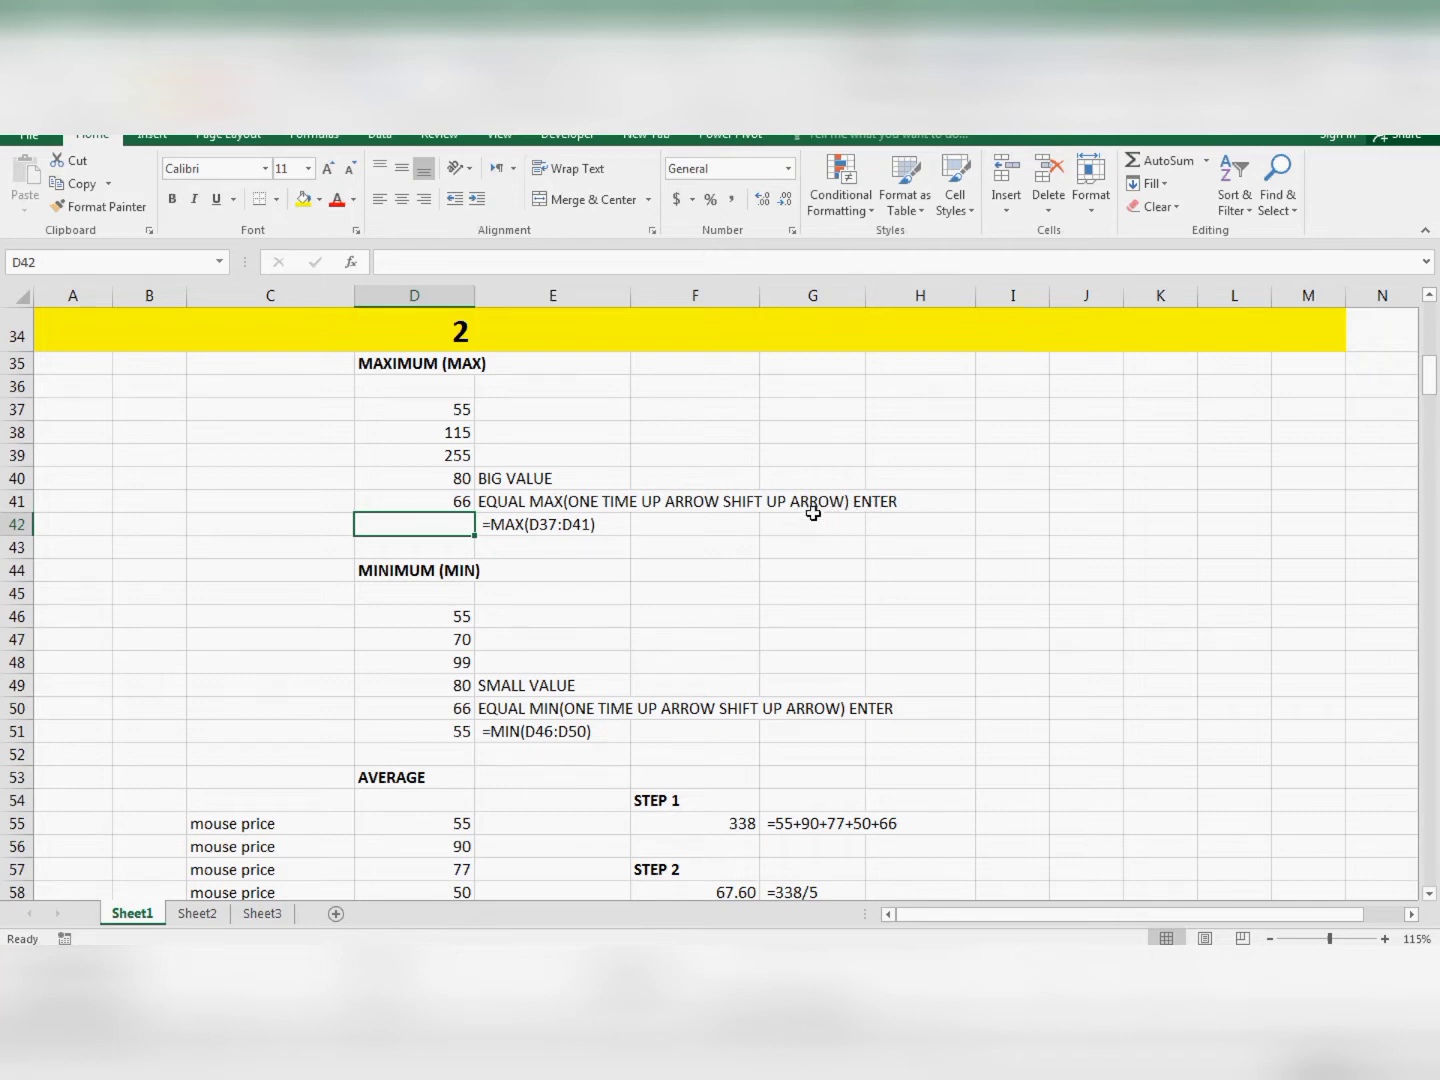
text(=)
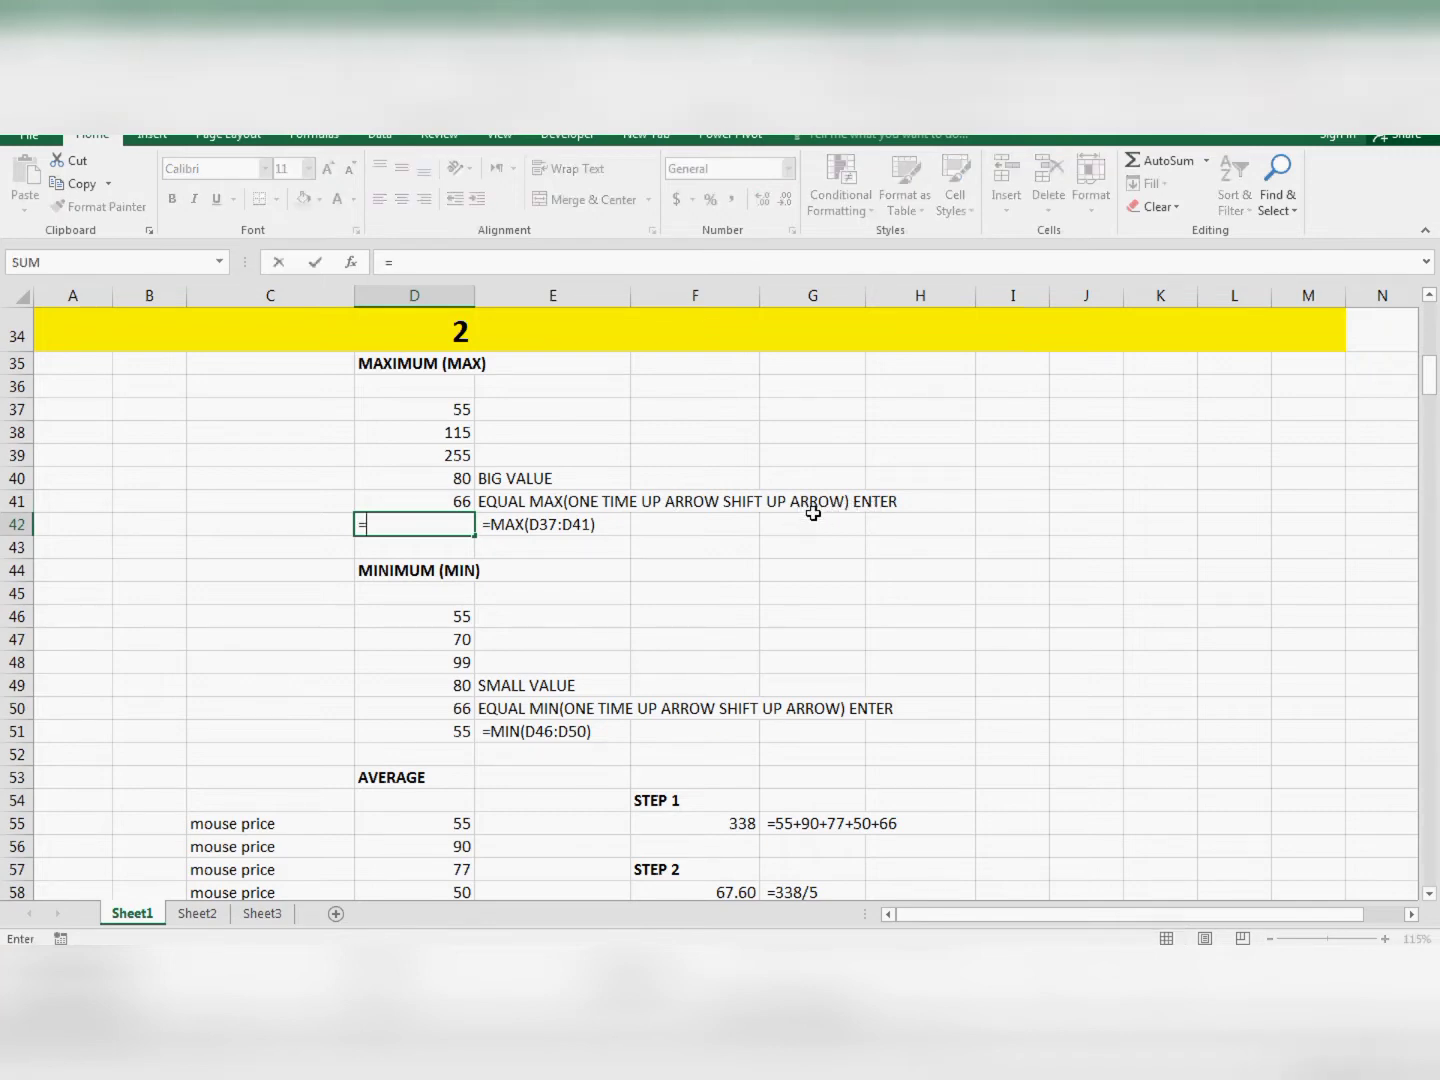
text(M)
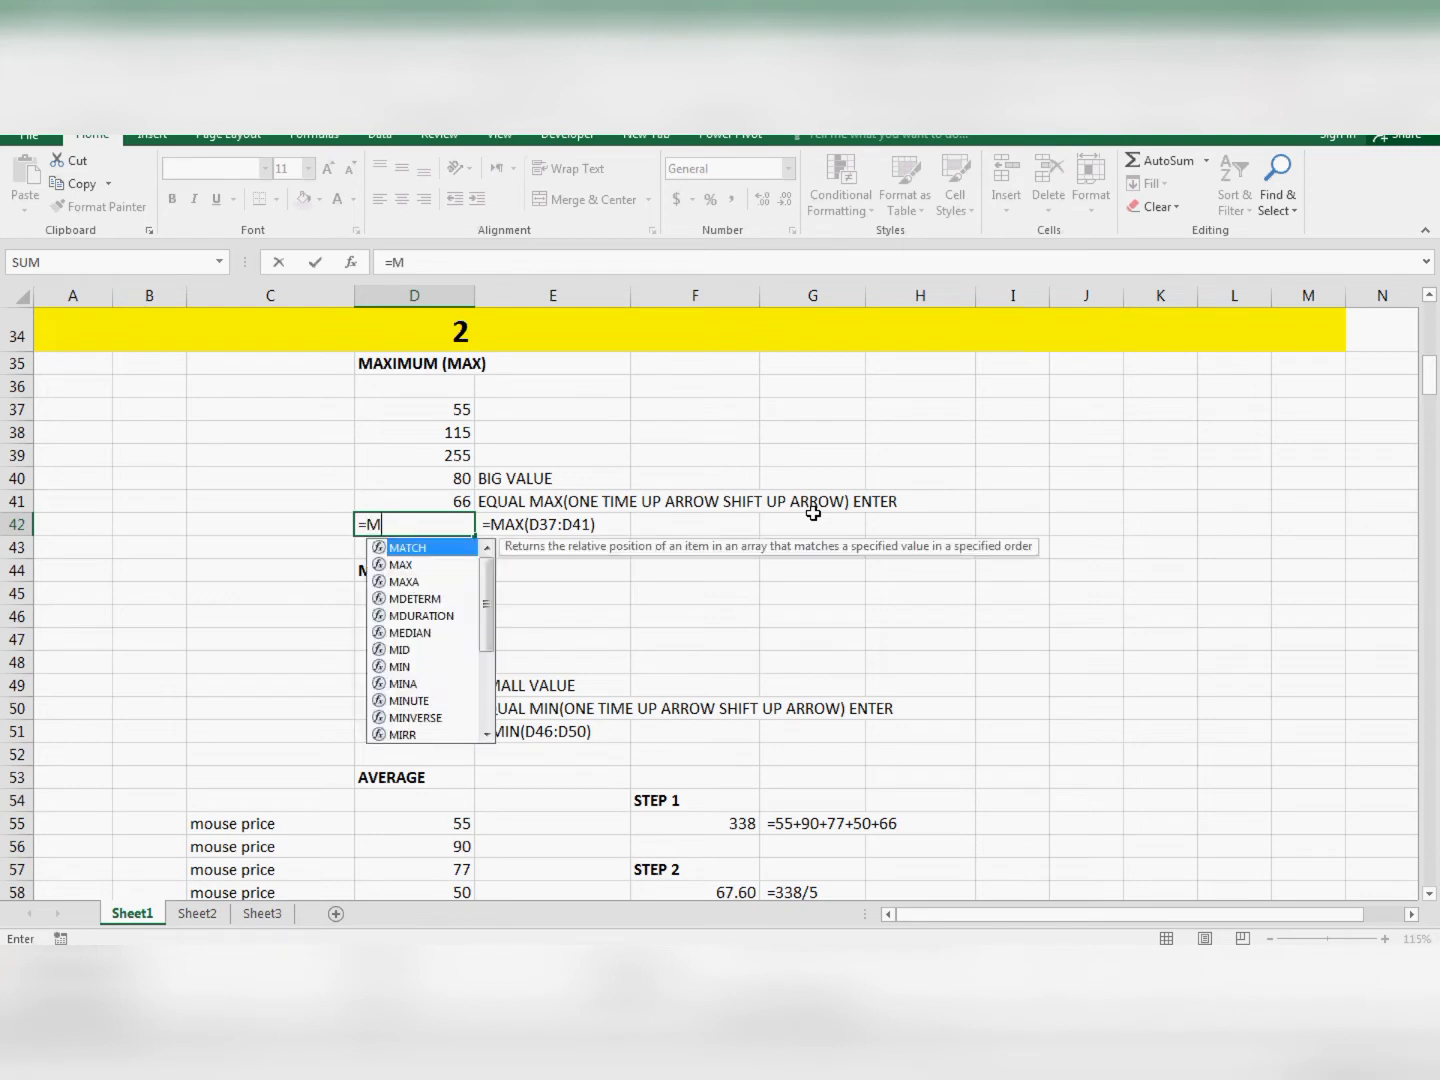
text(AX()
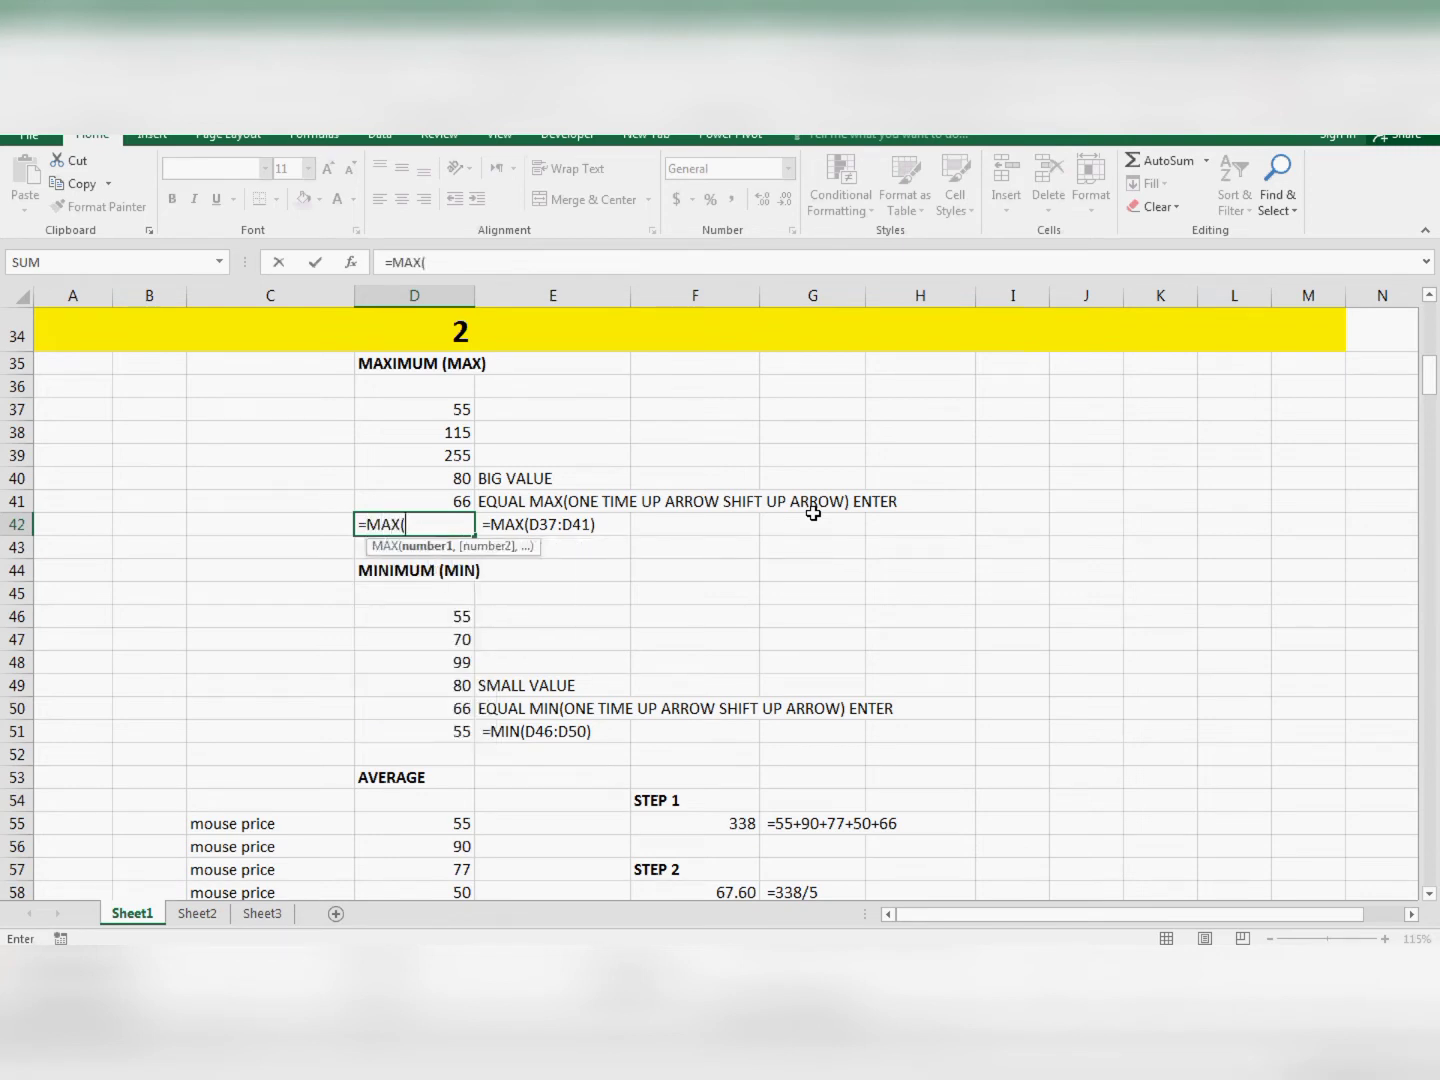
key(Up)
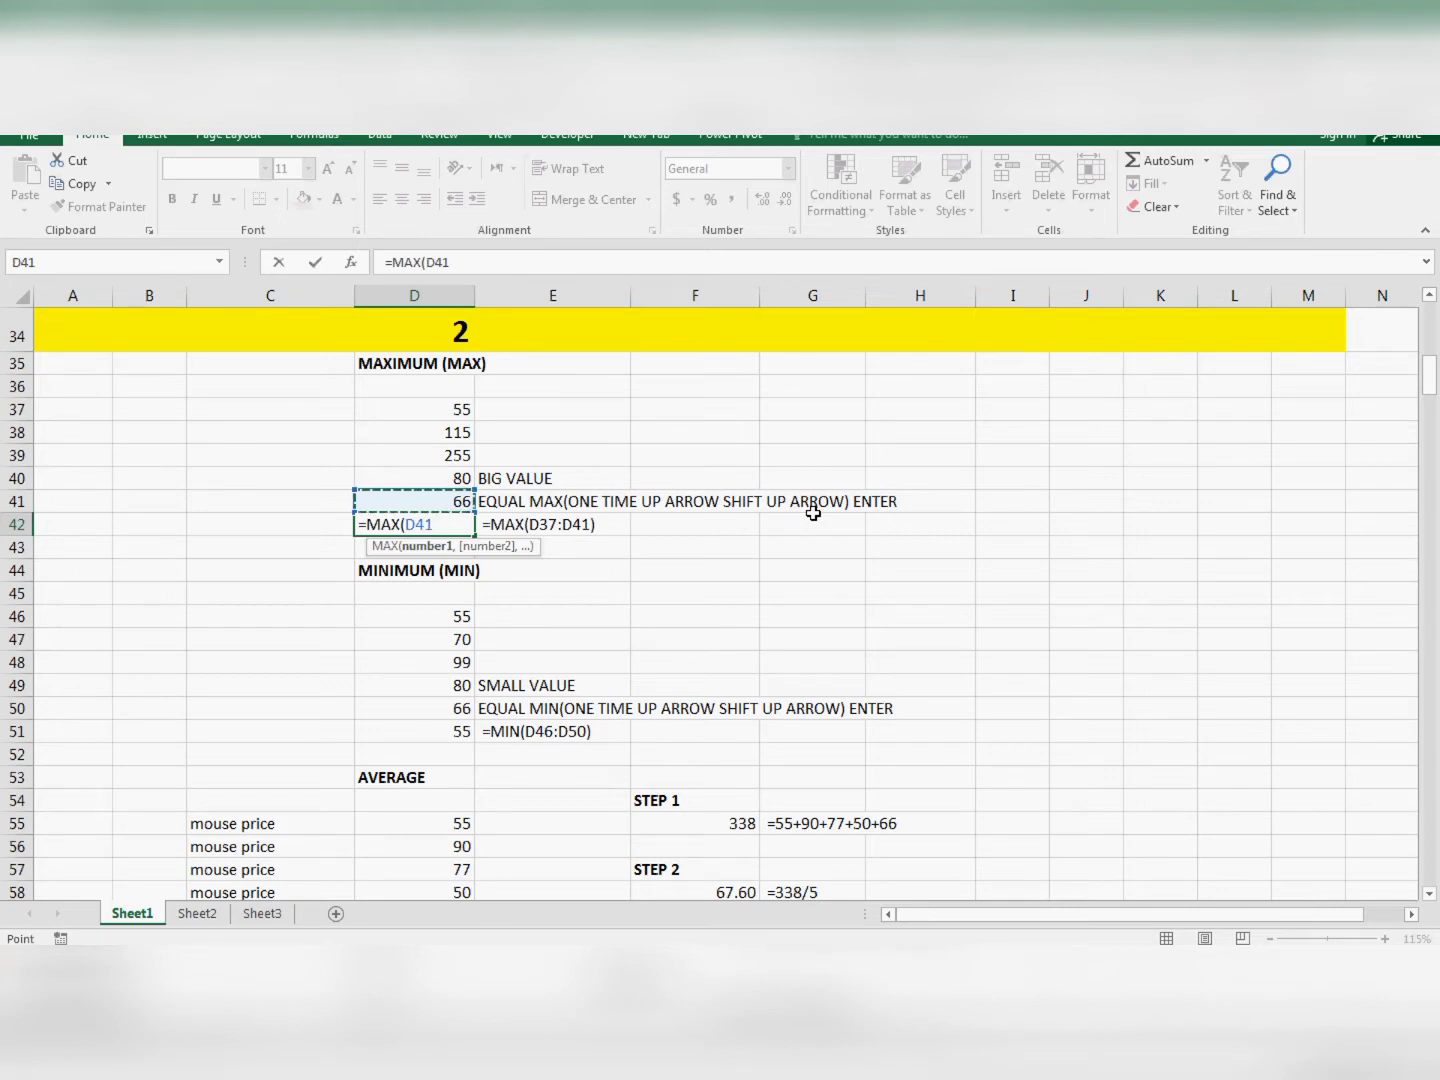
key(shift+Up)
key(shift+Up)
key(shift+Up)
key(shift+Up)
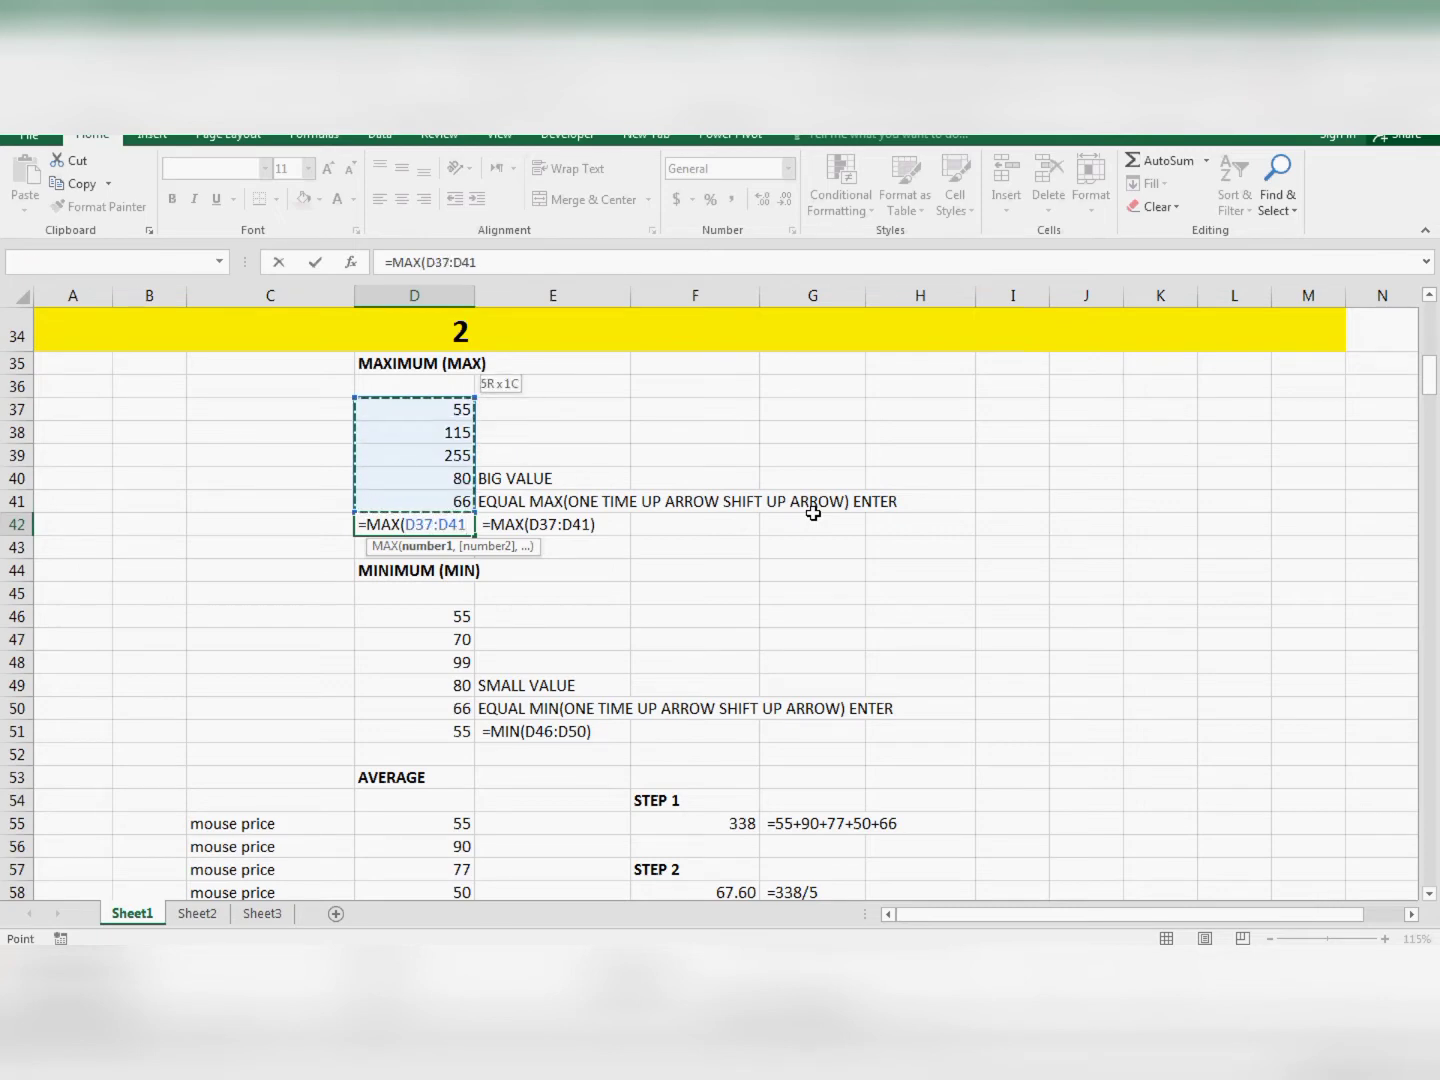
text())
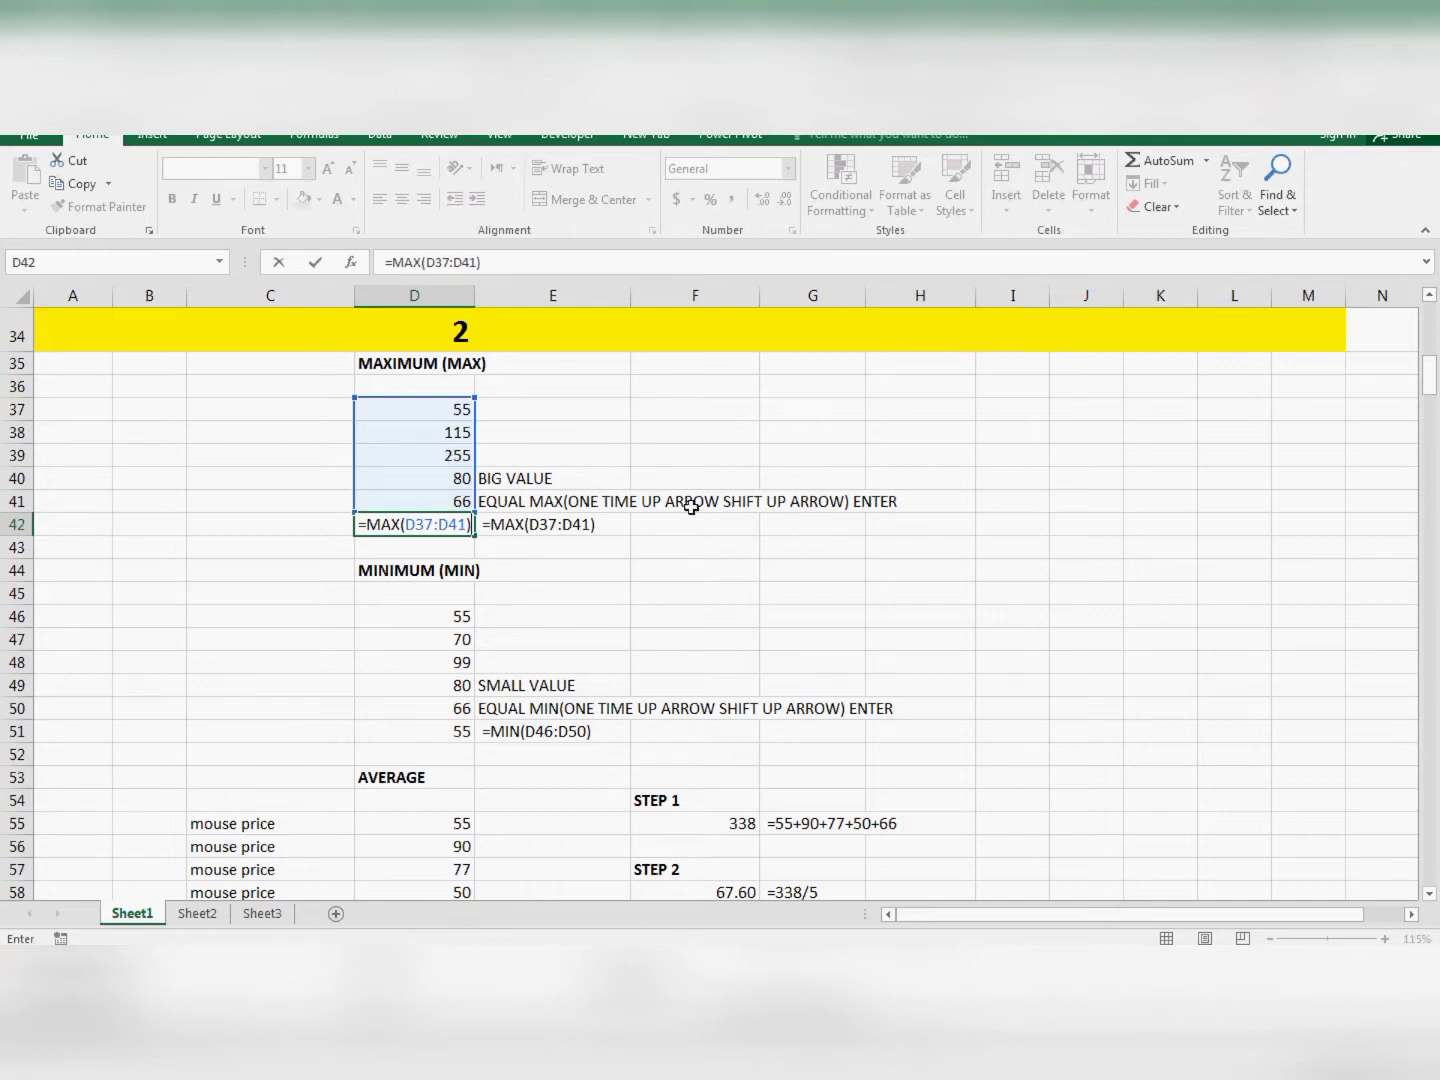
key(Return)
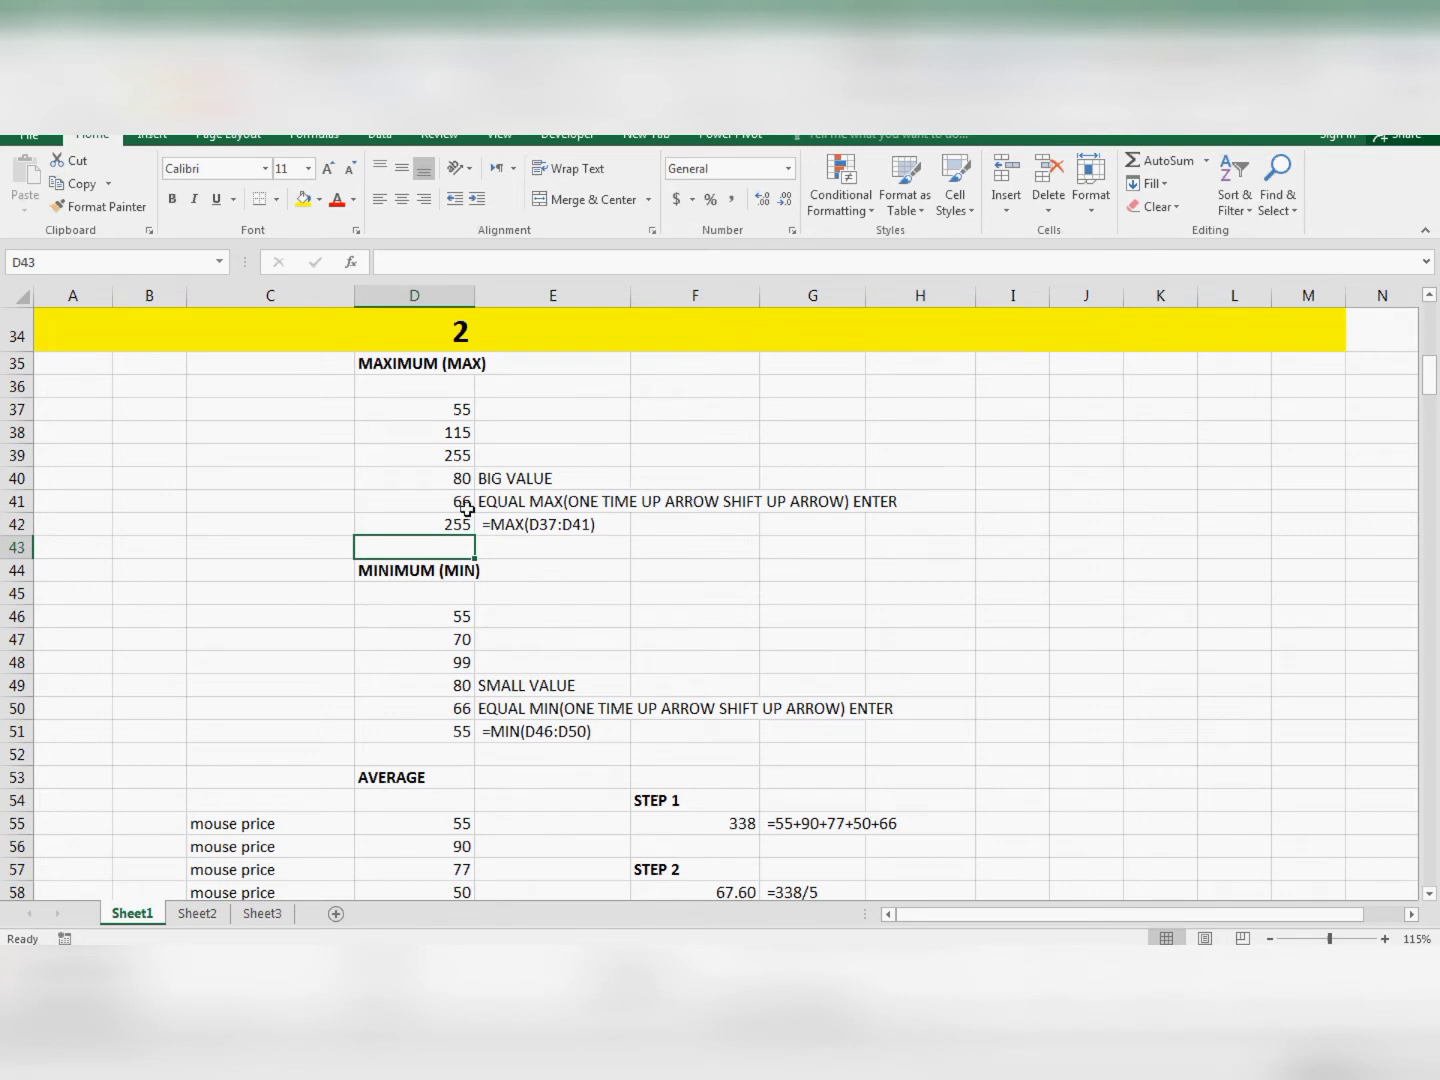
- Set cell D40 to 992 to test the MAX formula, and undo the change
click(449, 476)
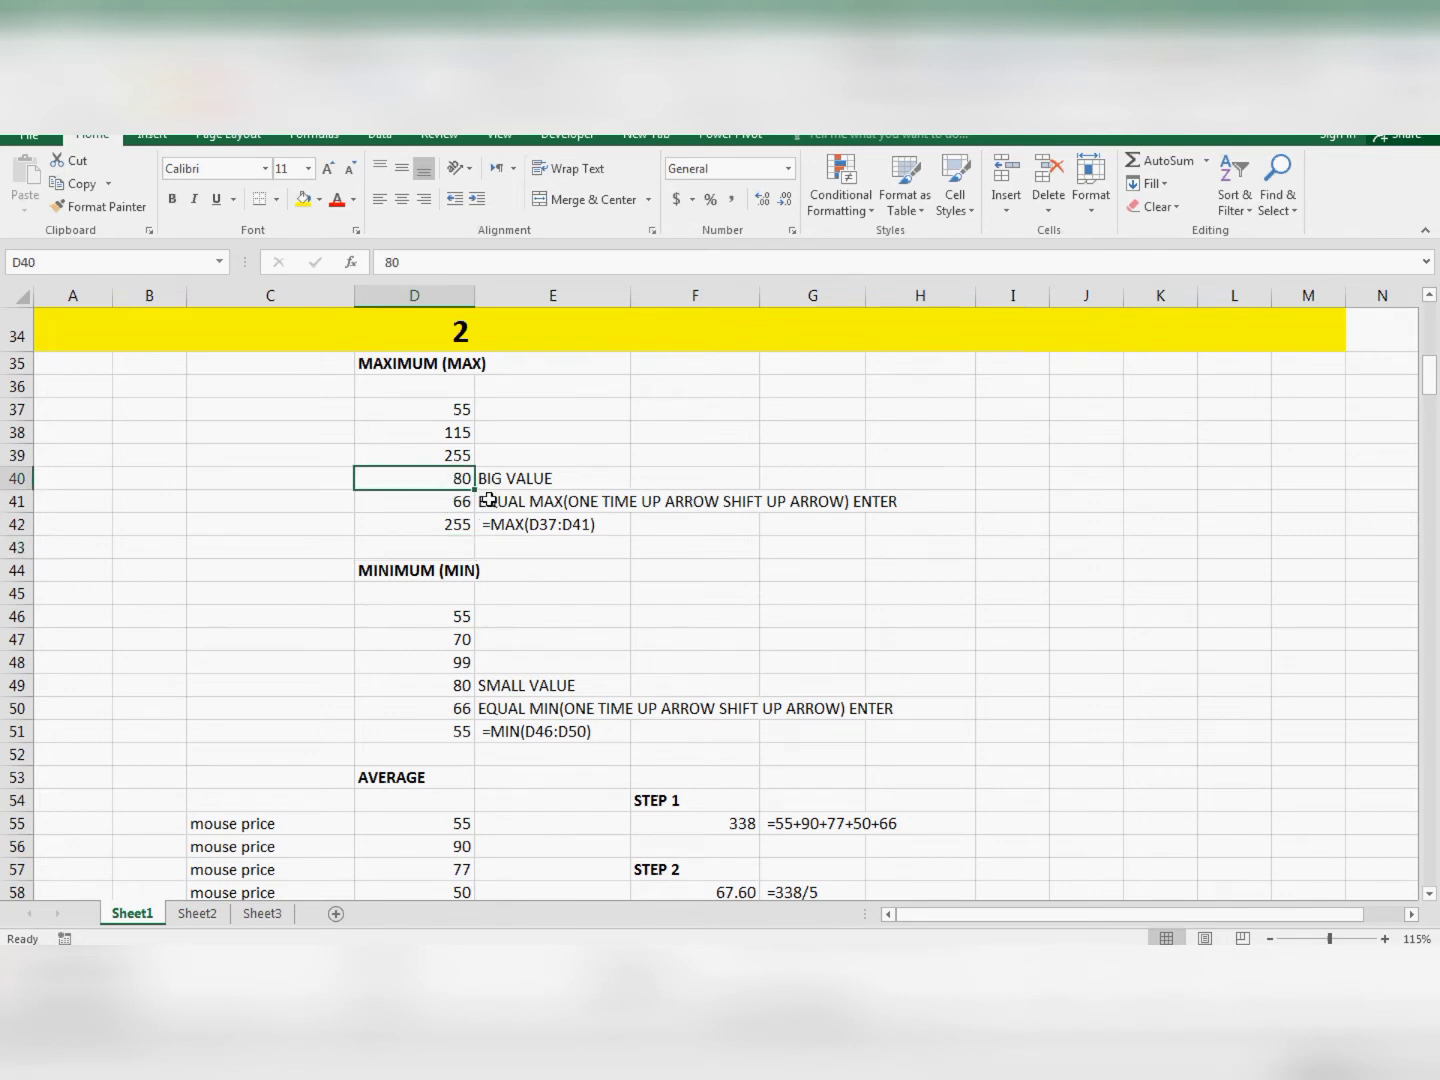
text(992)
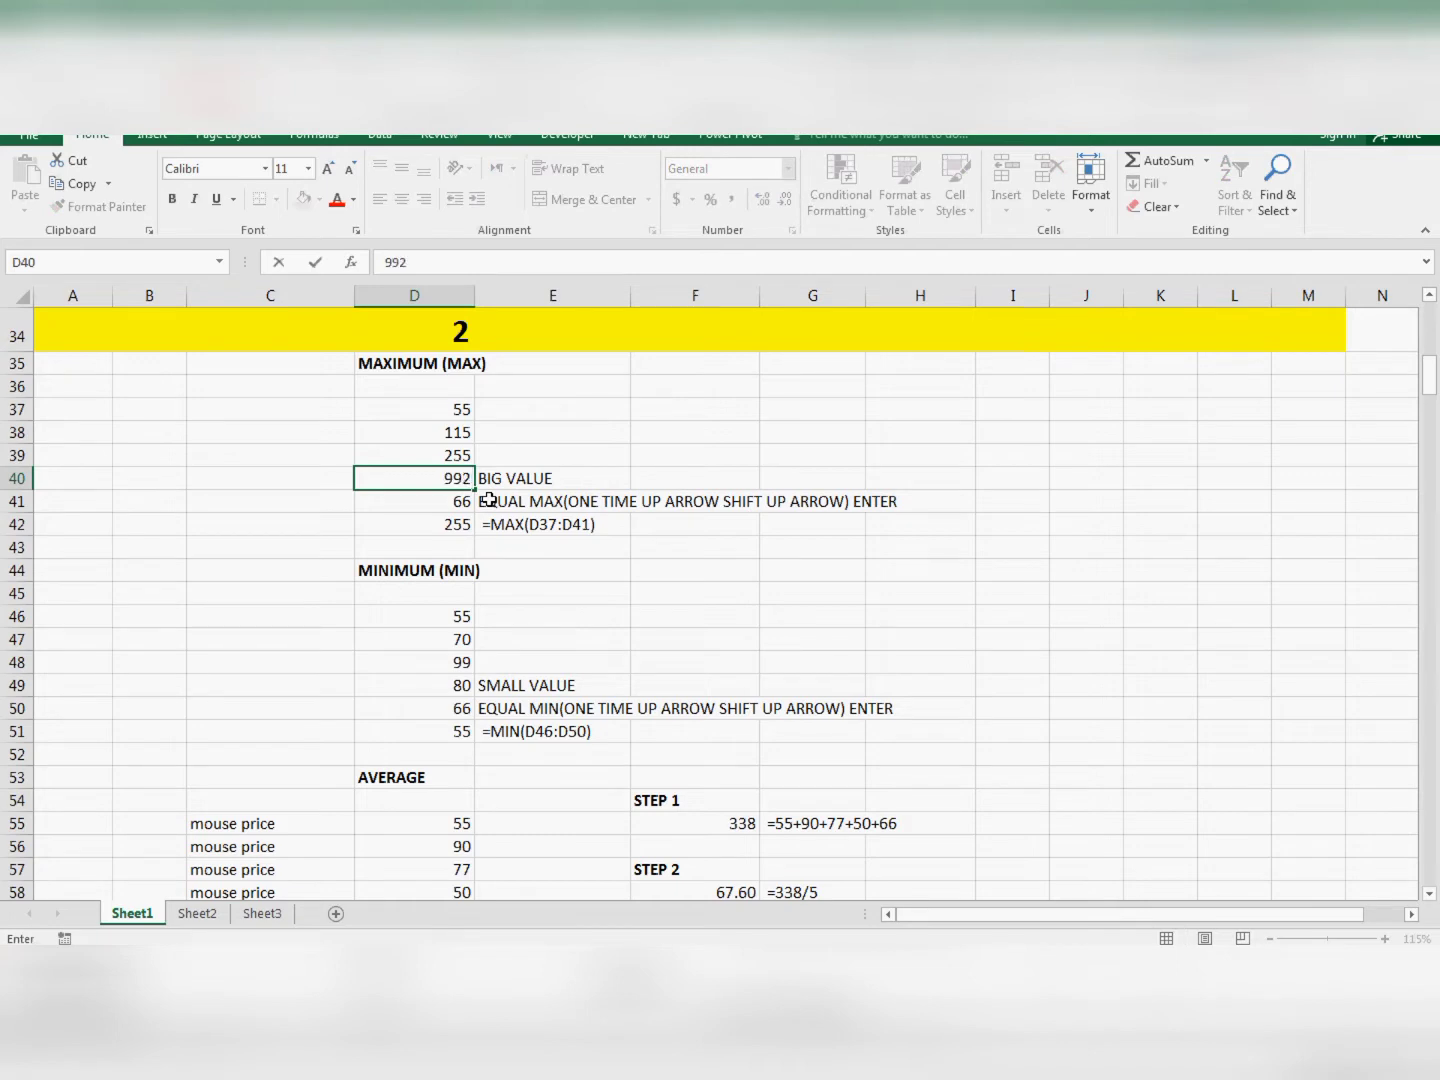
key(Return)
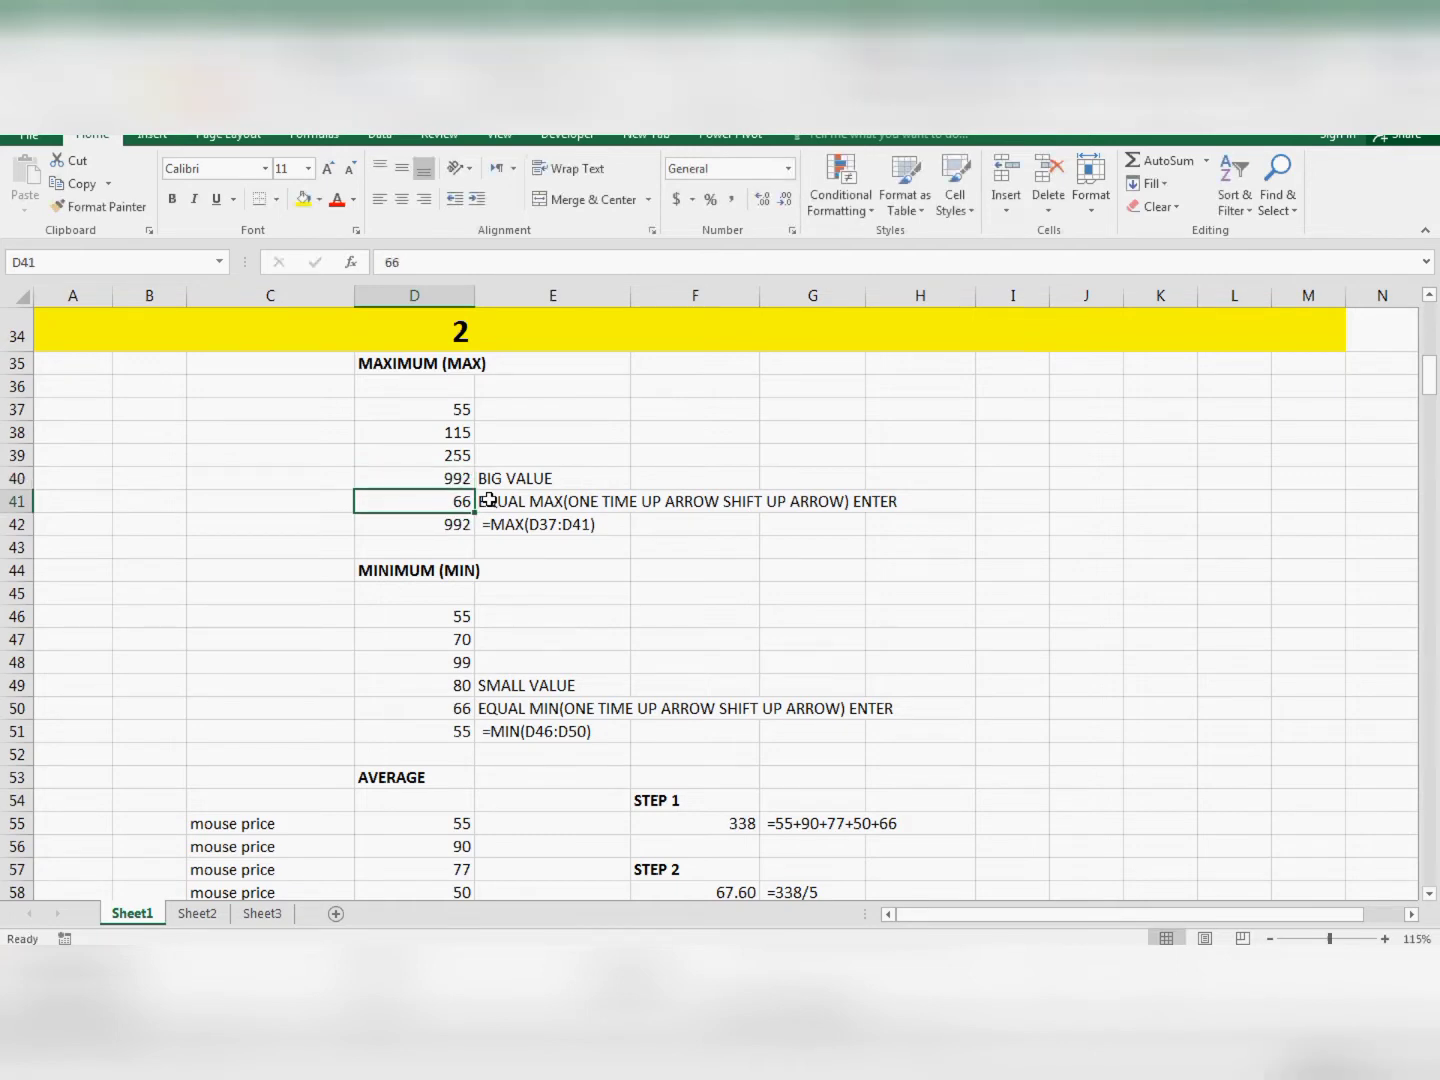
key(ctrl+z)
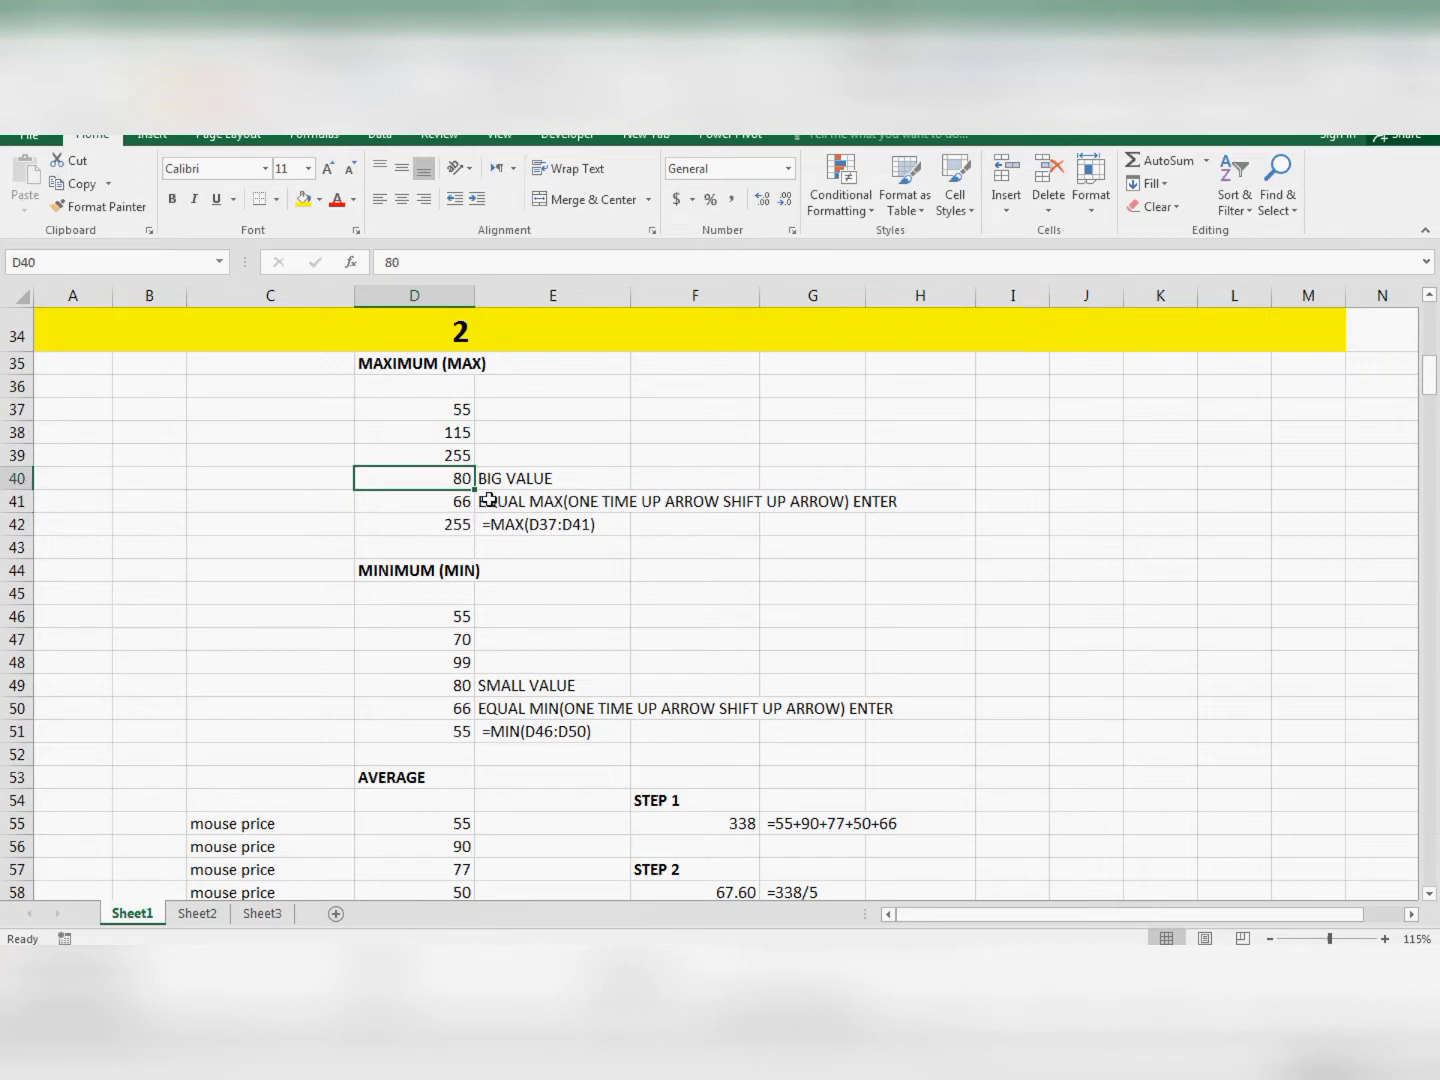
- Examine the values in D46:D50 and the formula notes beside them in the MINIMUM (MIN) section
scroll(566, 620, down, 1)
click(432, 522)
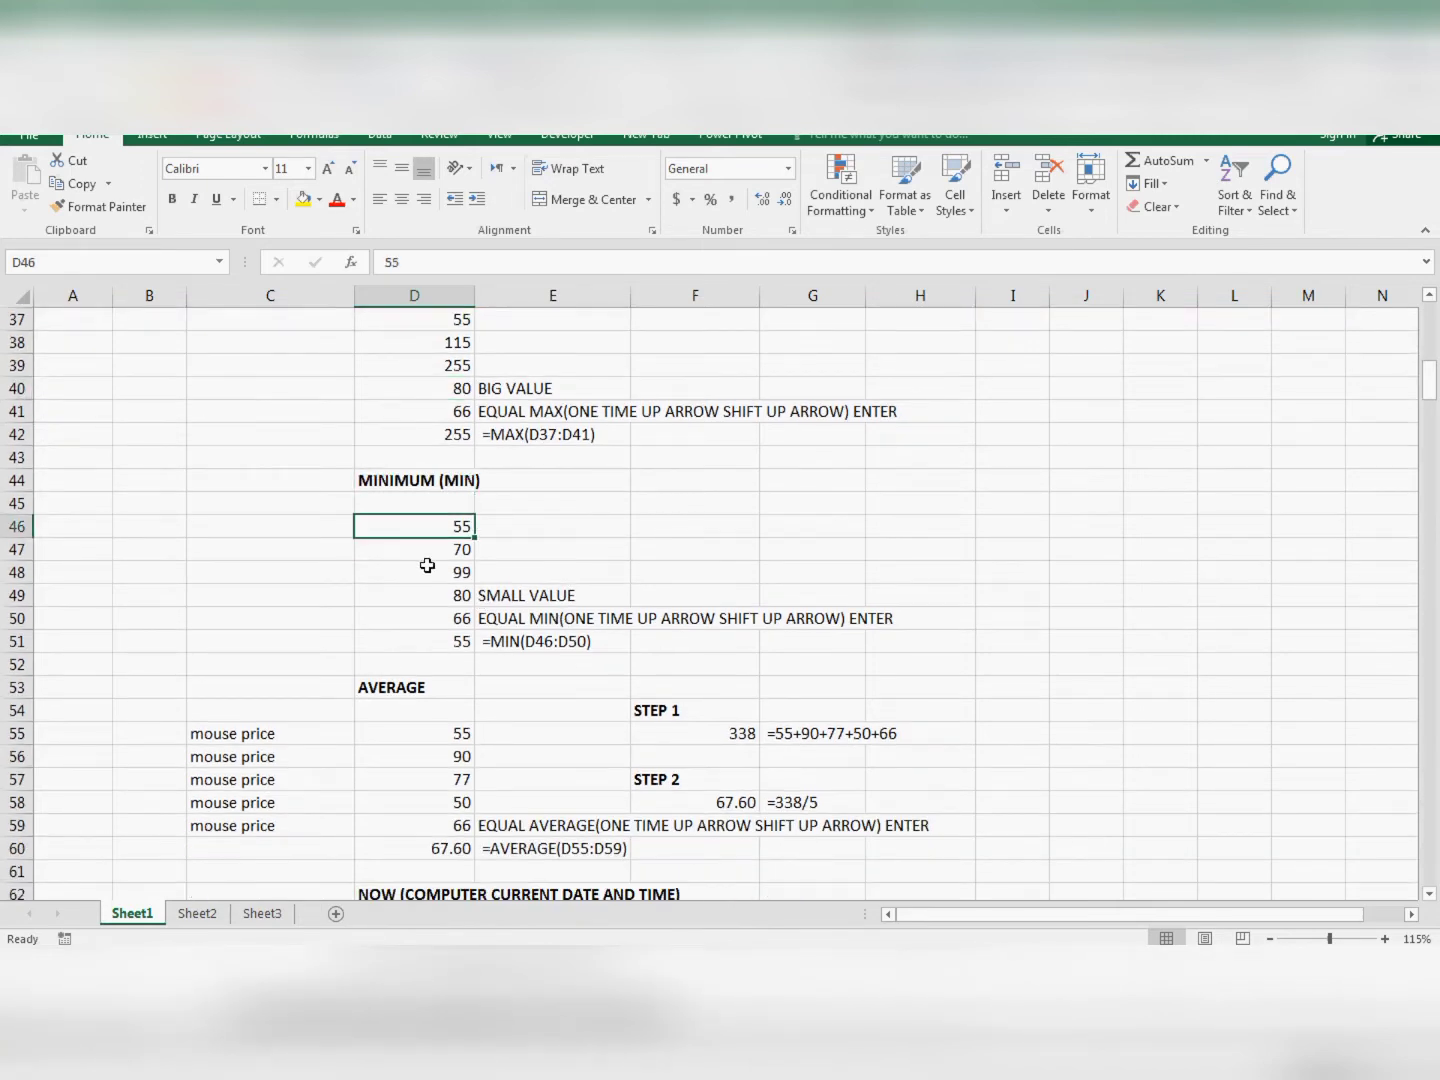
click(427, 599)
click(488, 640)
drag(478, 572, 482, 564)
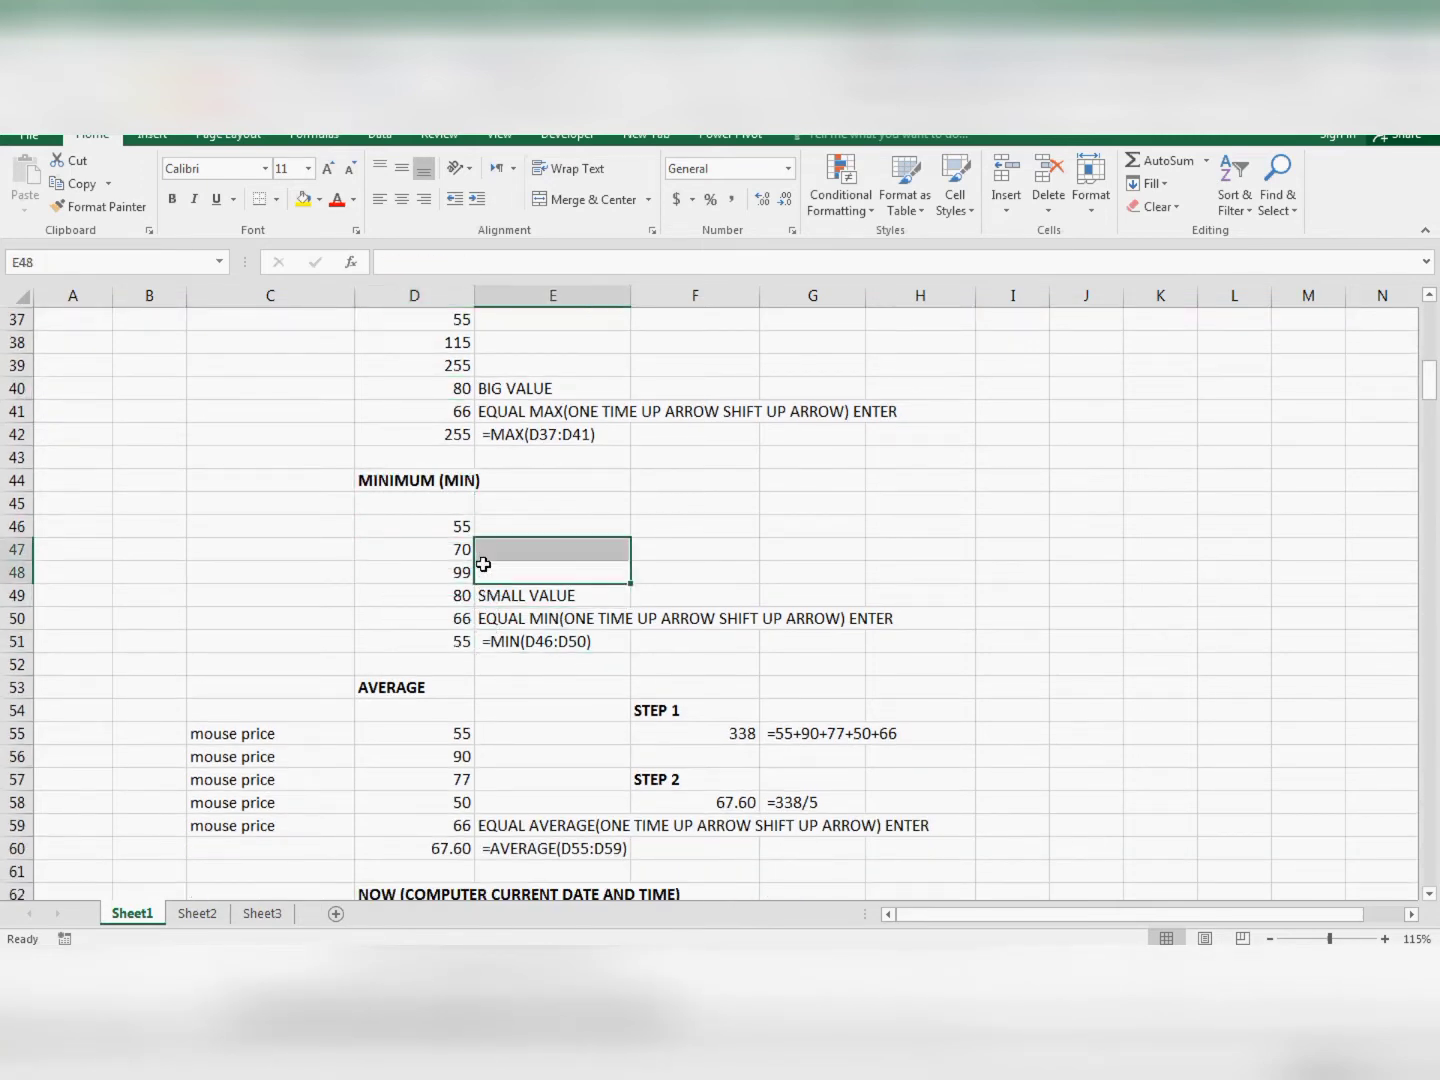
click(446, 587)
click(448, 554)
click(501, 620)
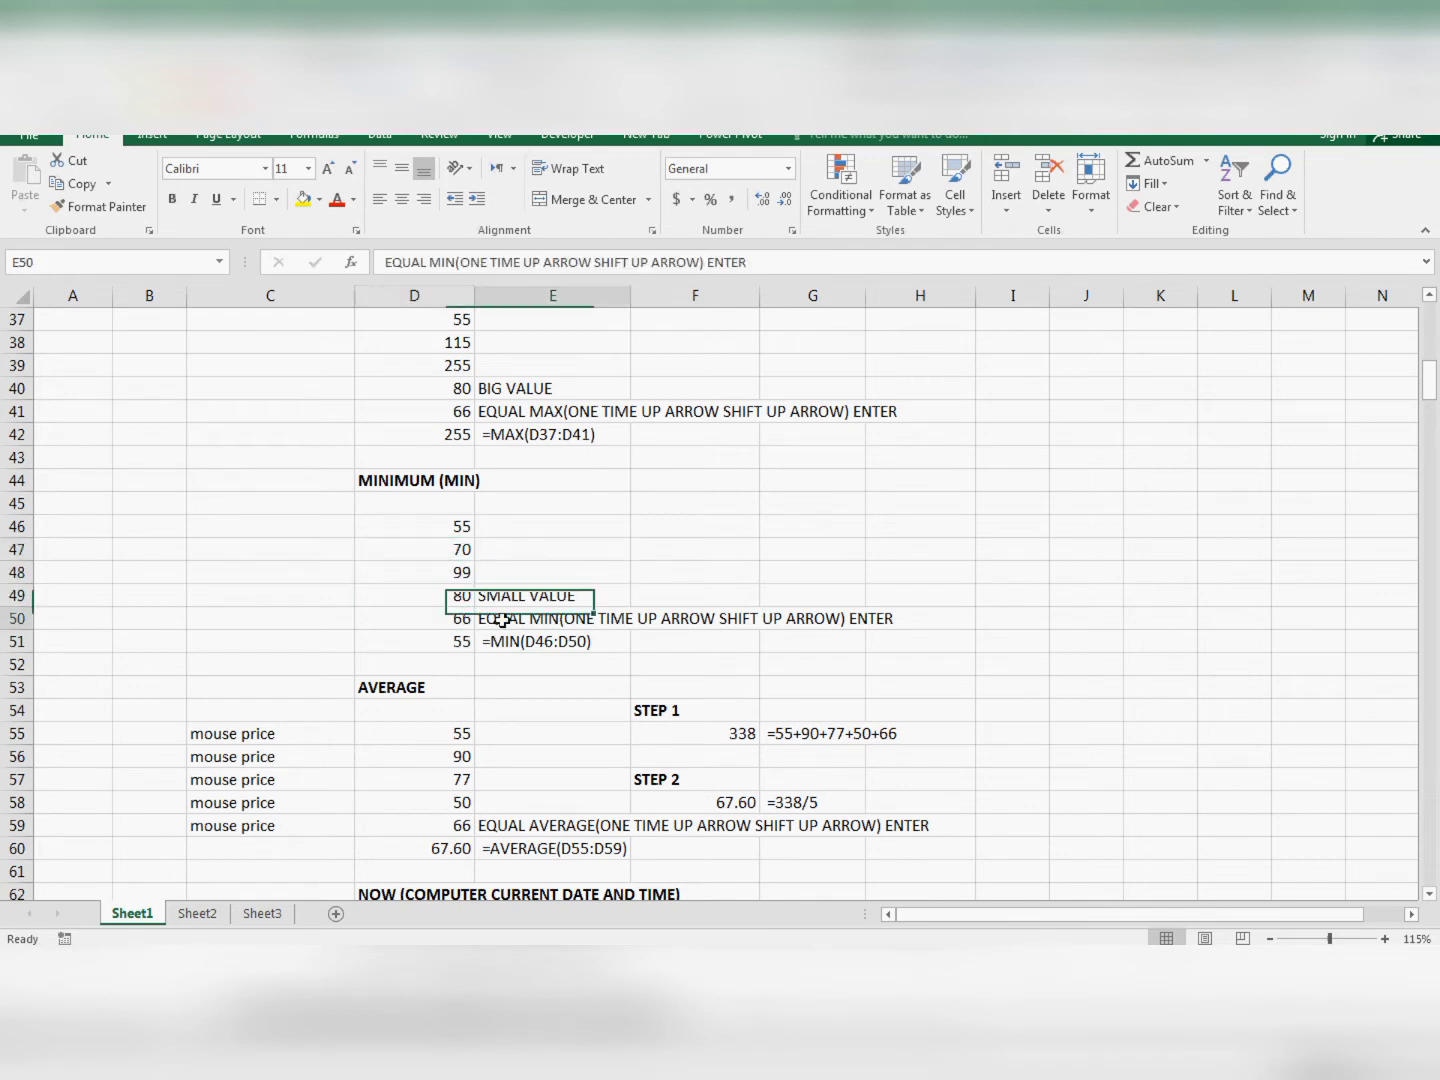
click(446, 530)
click(454, 597)
click(516, 616)
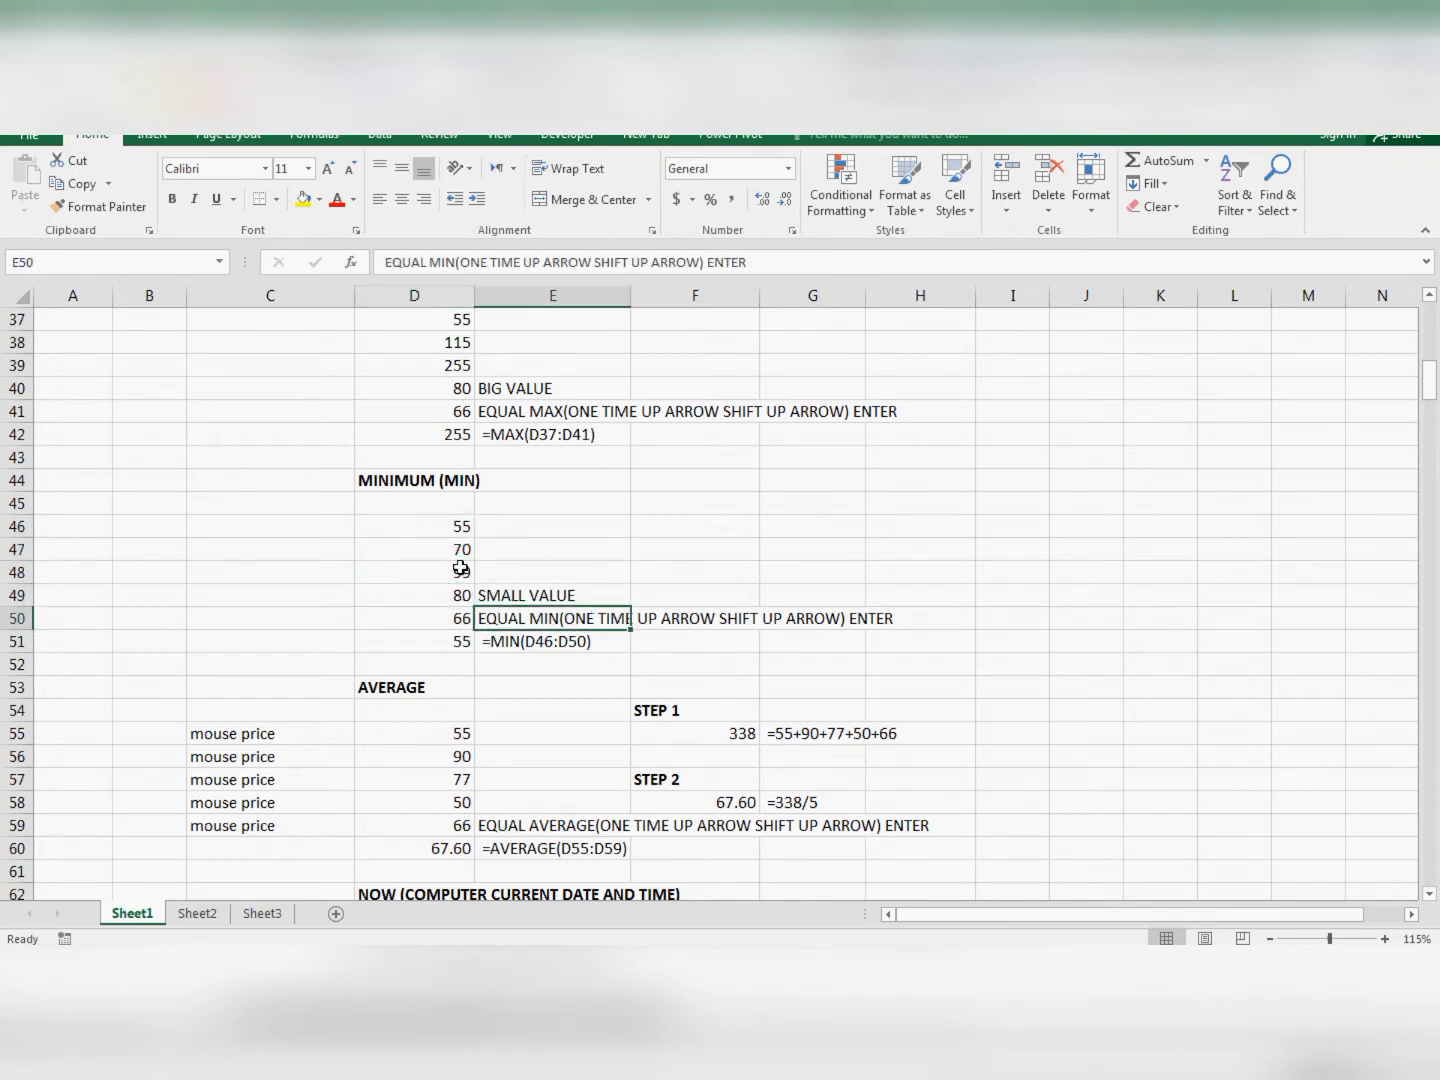
click(485, 598)
drag(469, 533, 476, 611)
- Clear cell D51 and enter the formula =MIN(D46:D50) to get the smallest value of the MINIMUM list
click(457, 644)
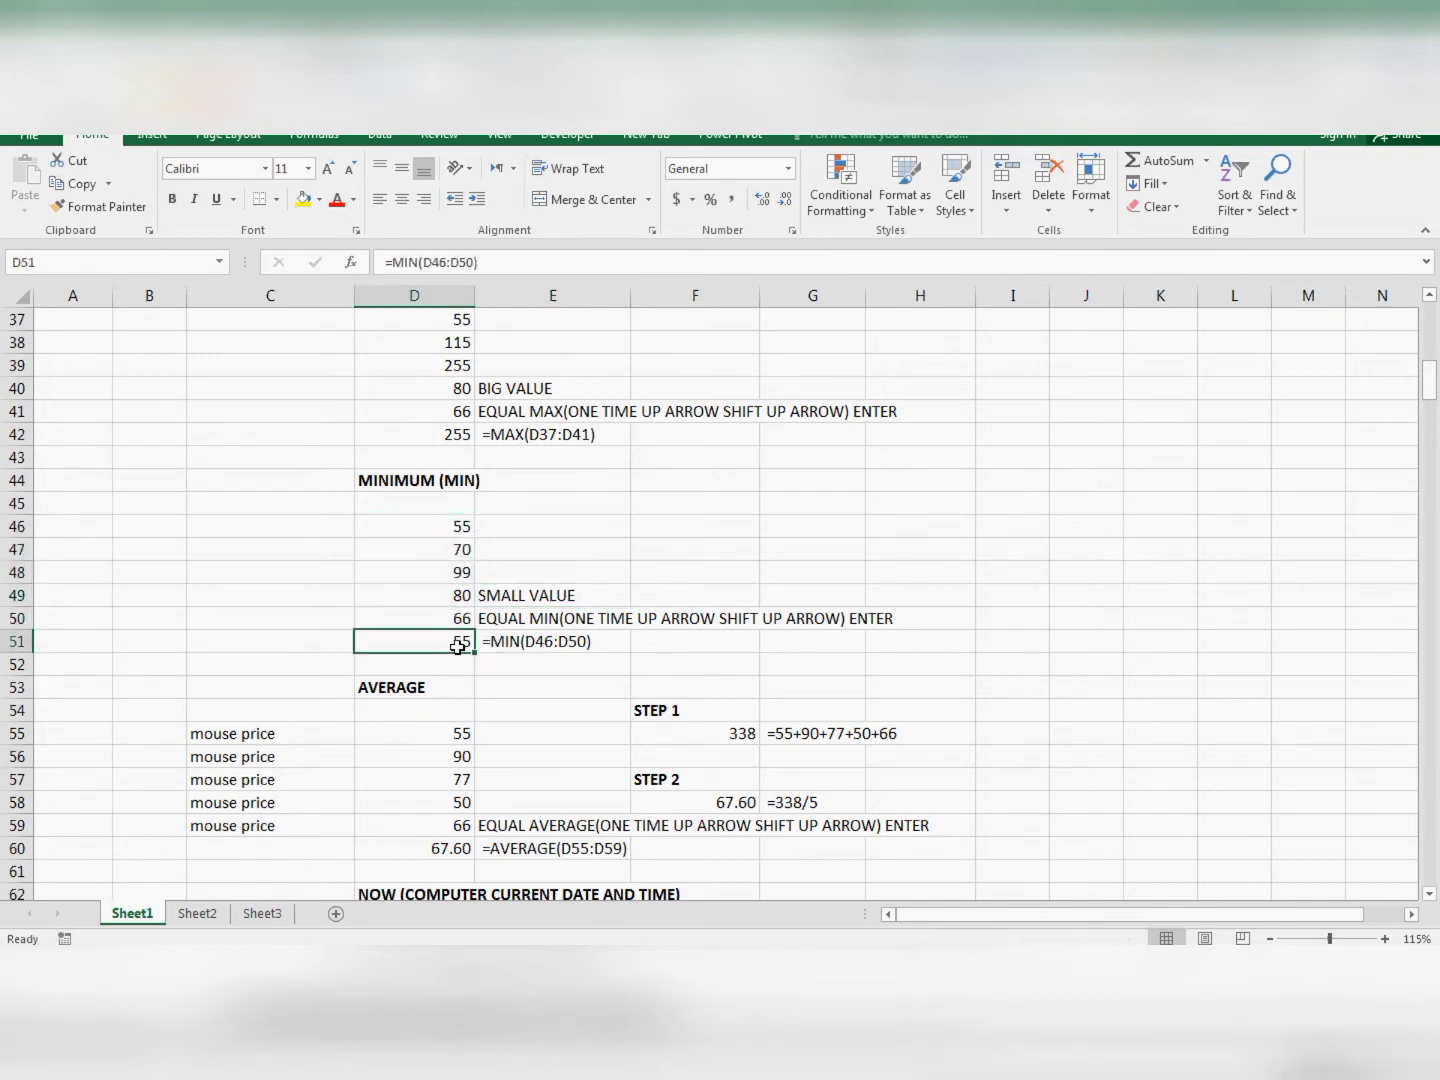
key(Delete)
text(=)
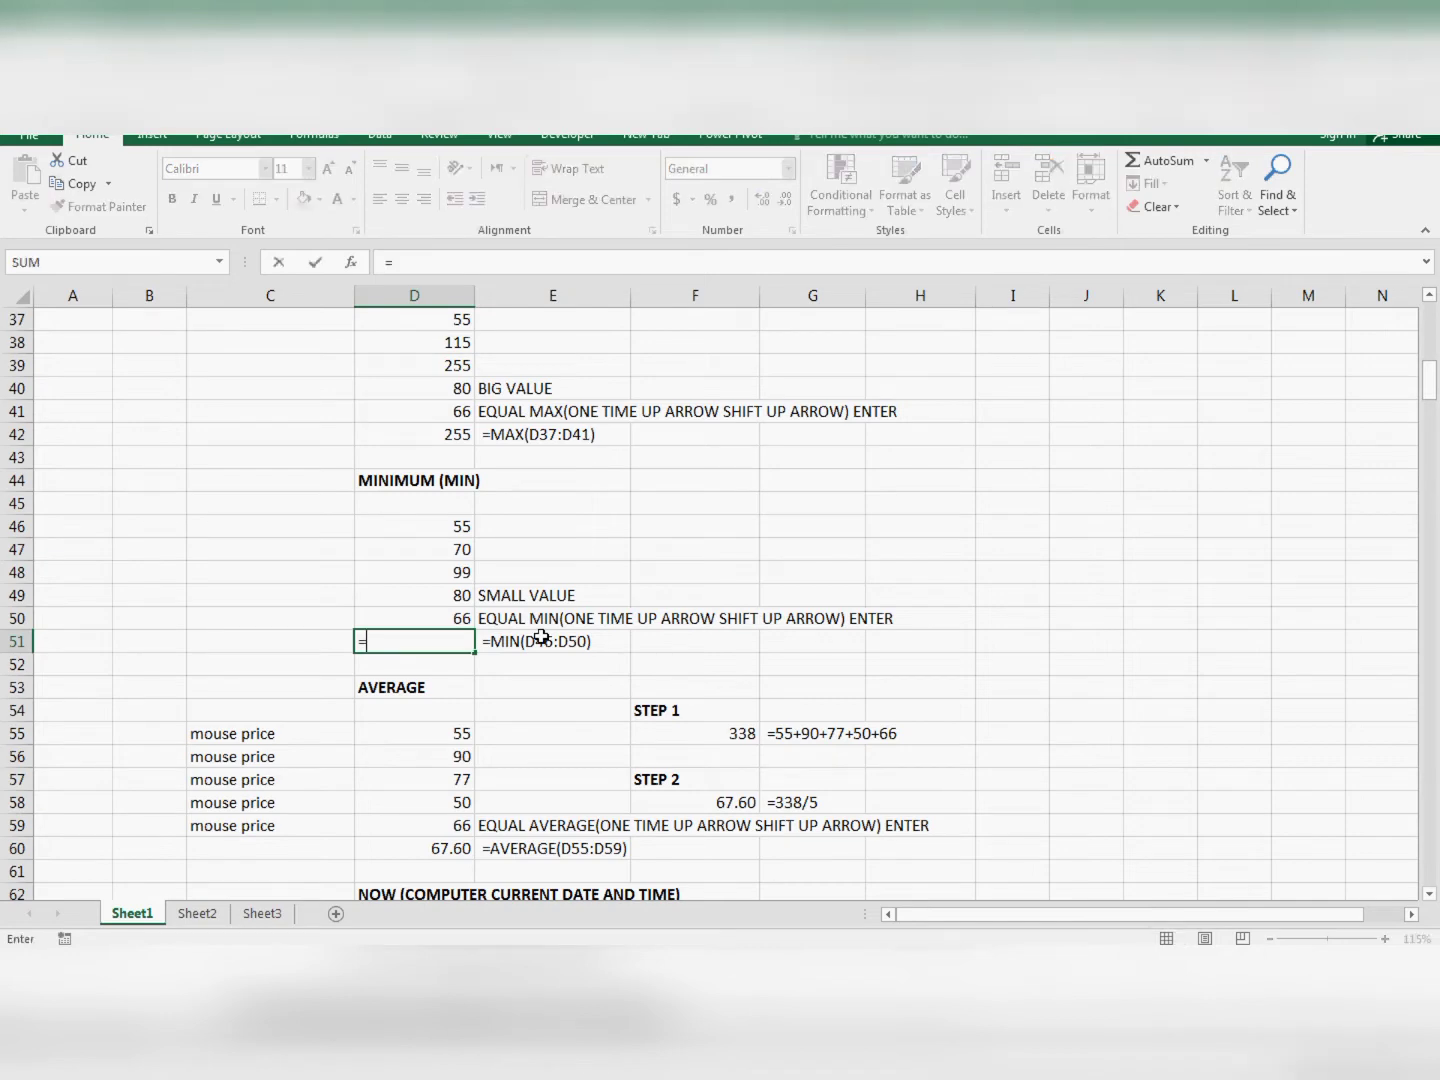
text(MIN)
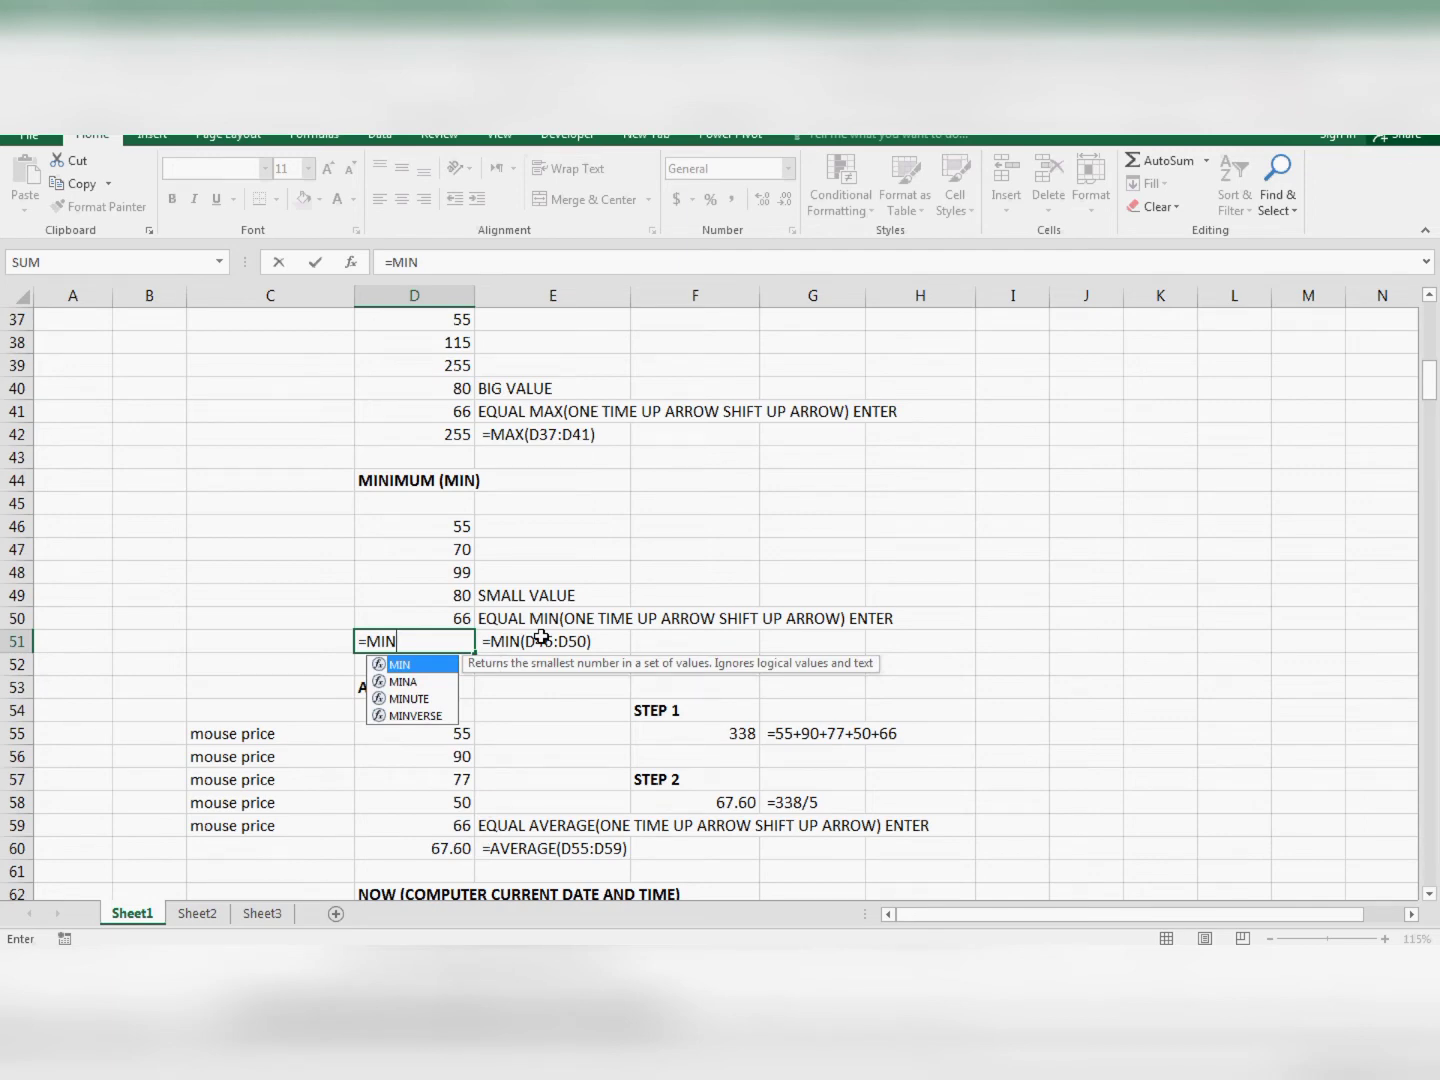
text(()
key(Up)
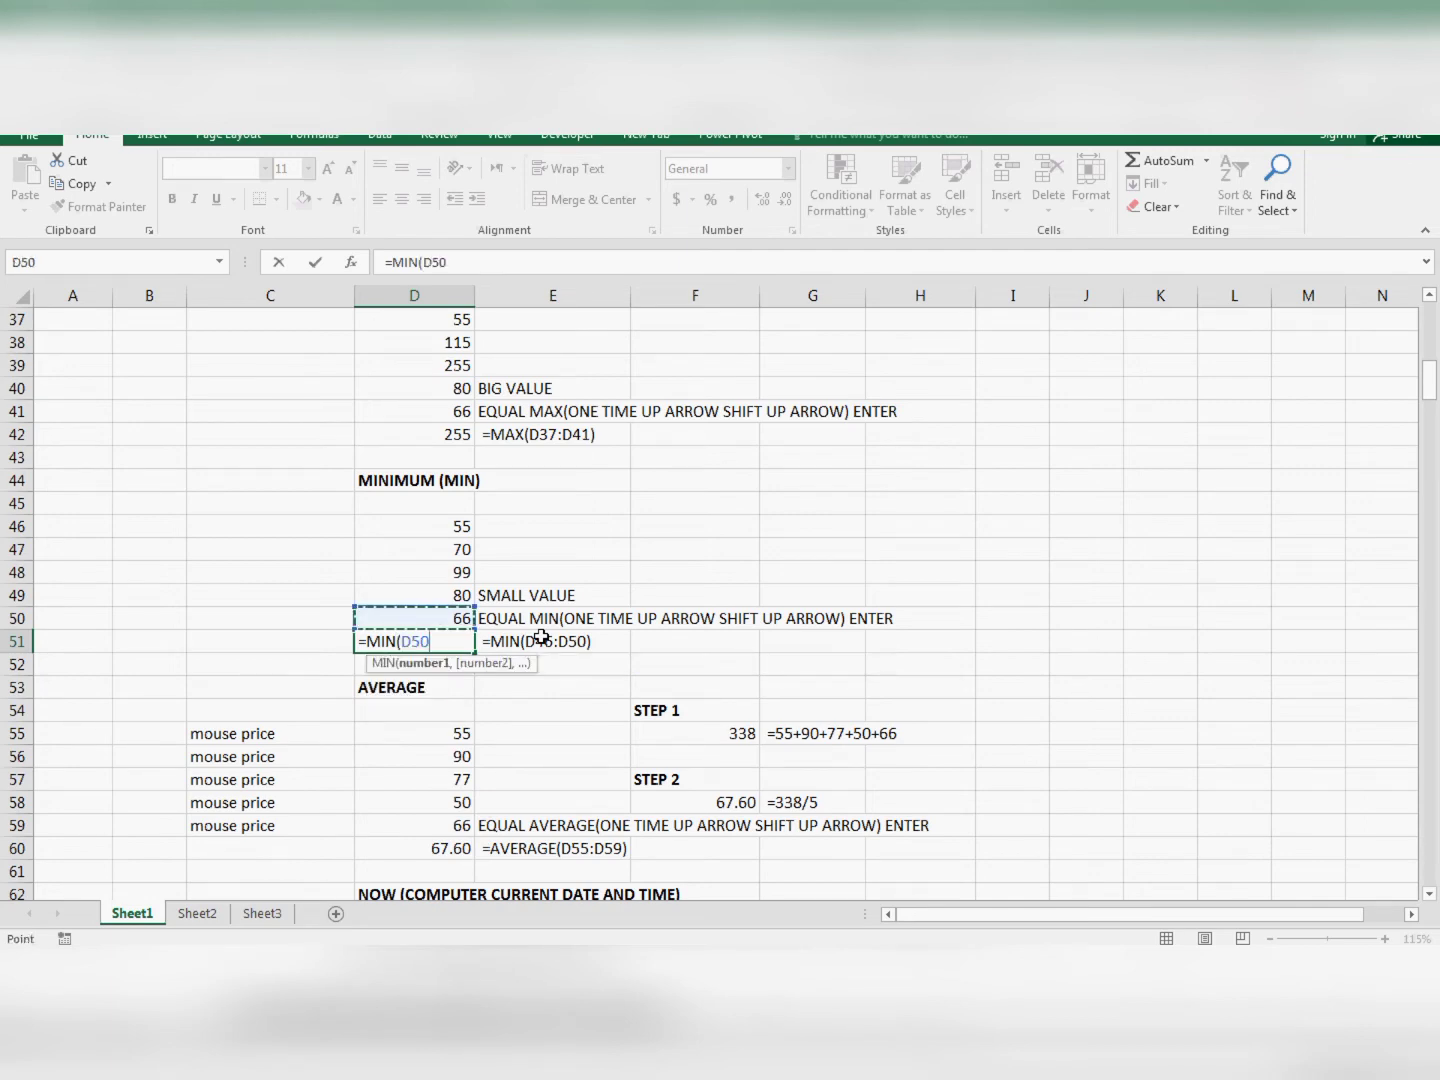
key(shift+Up)
key(shift+Up)
key(shift+Up)
key(shift+Up)
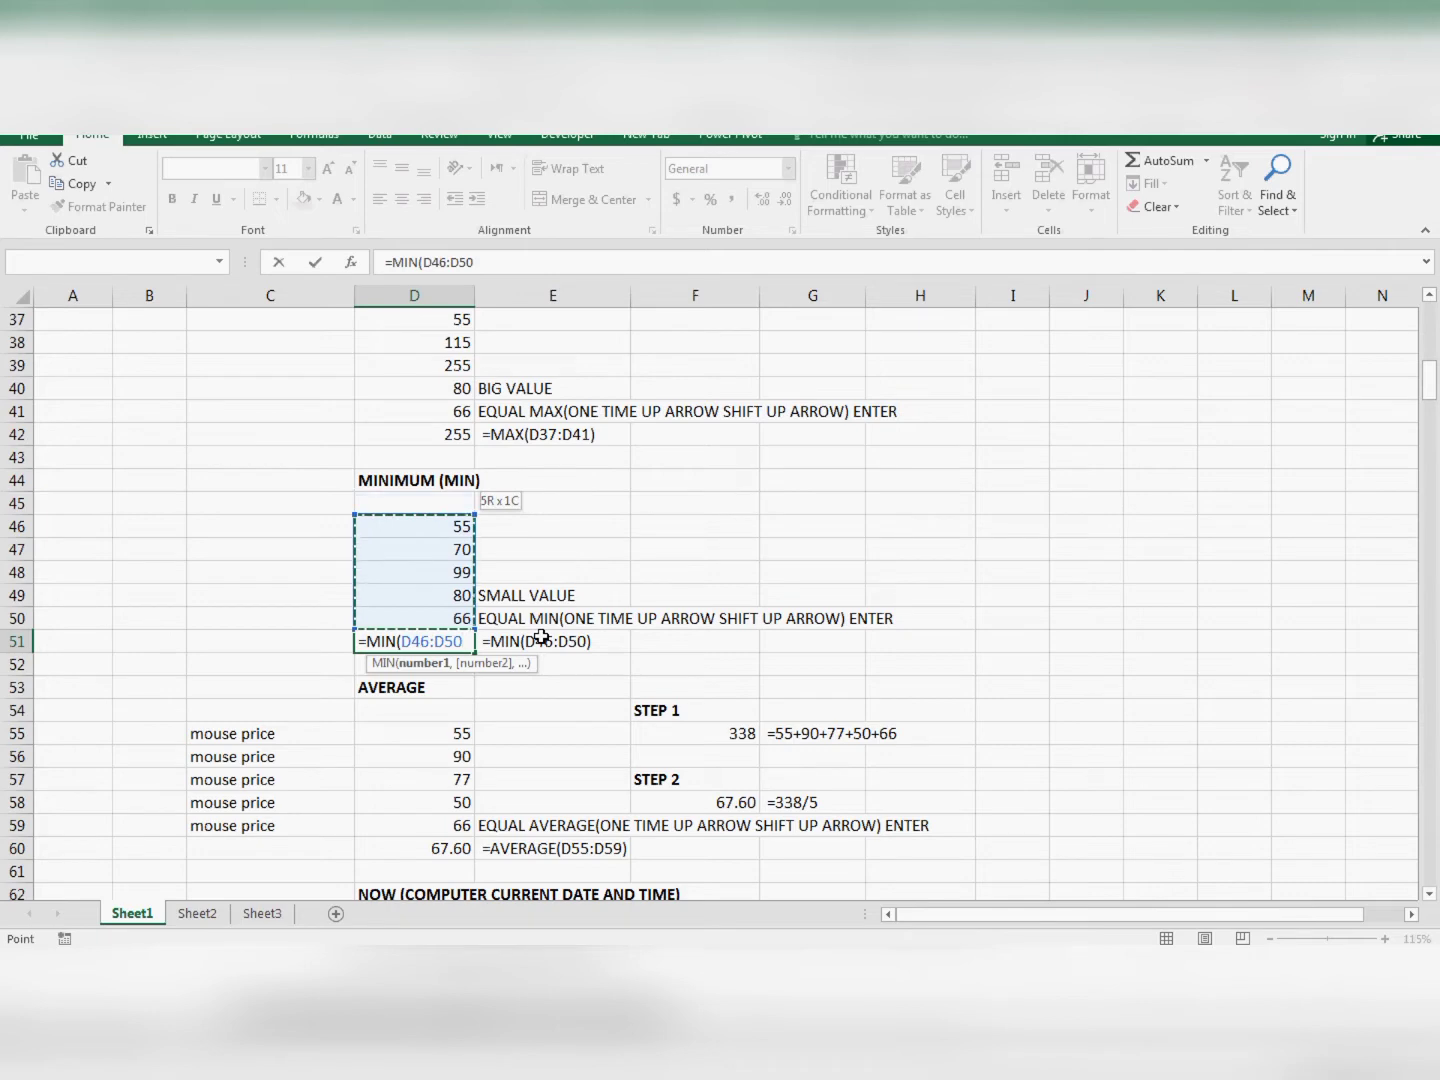
text())
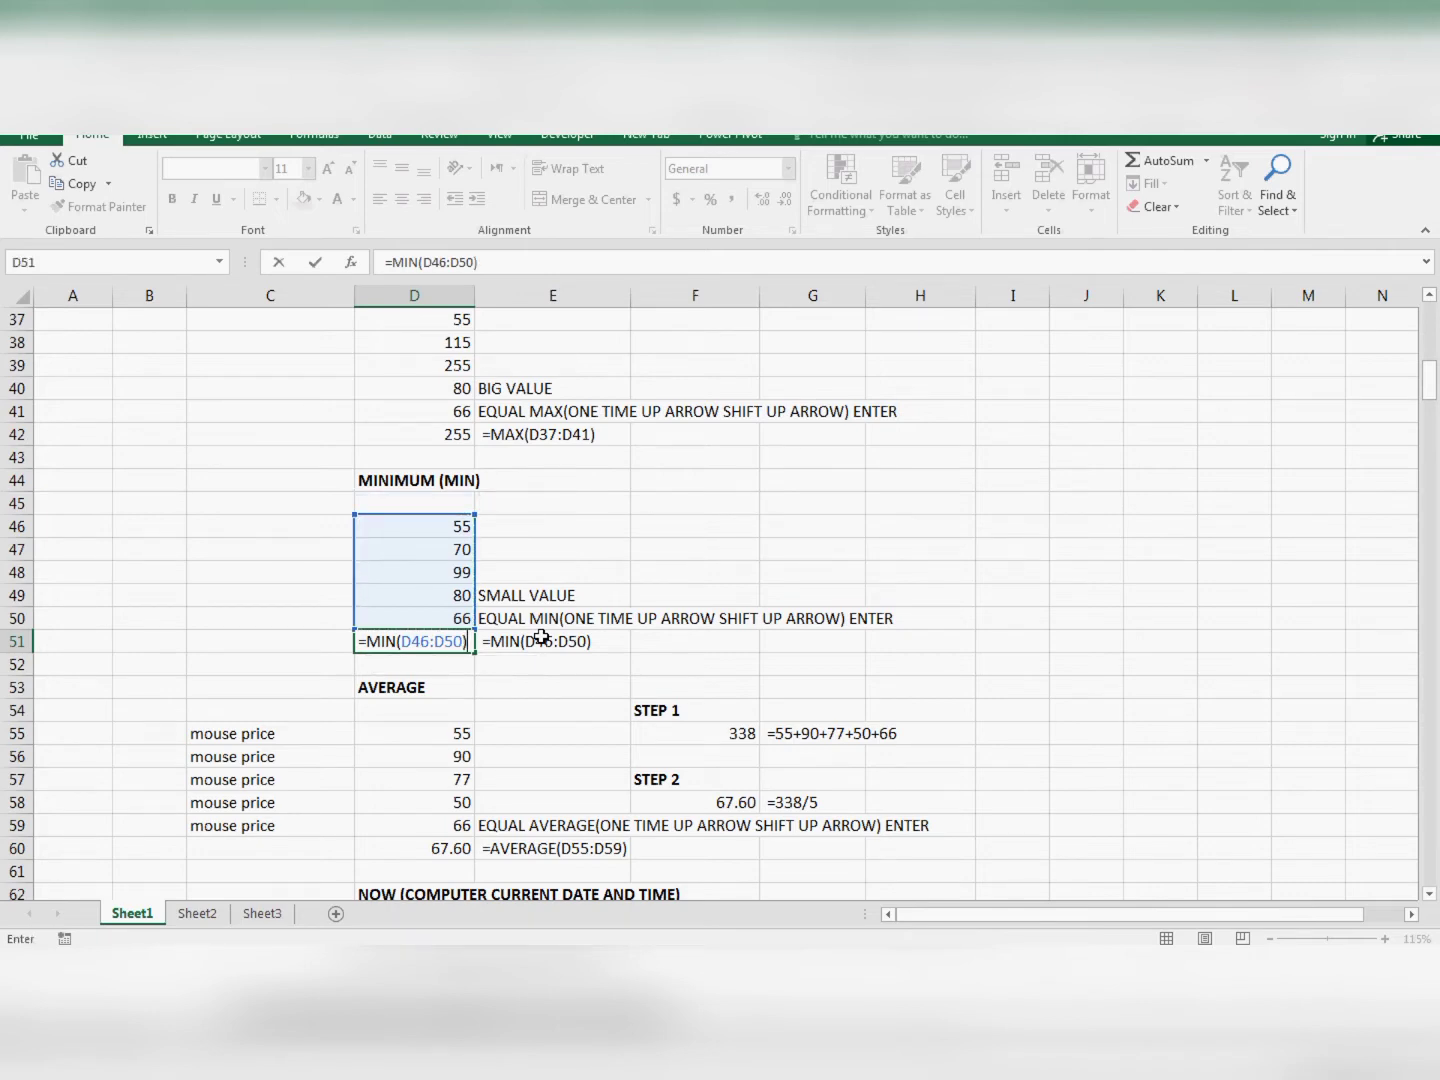
key(Return)
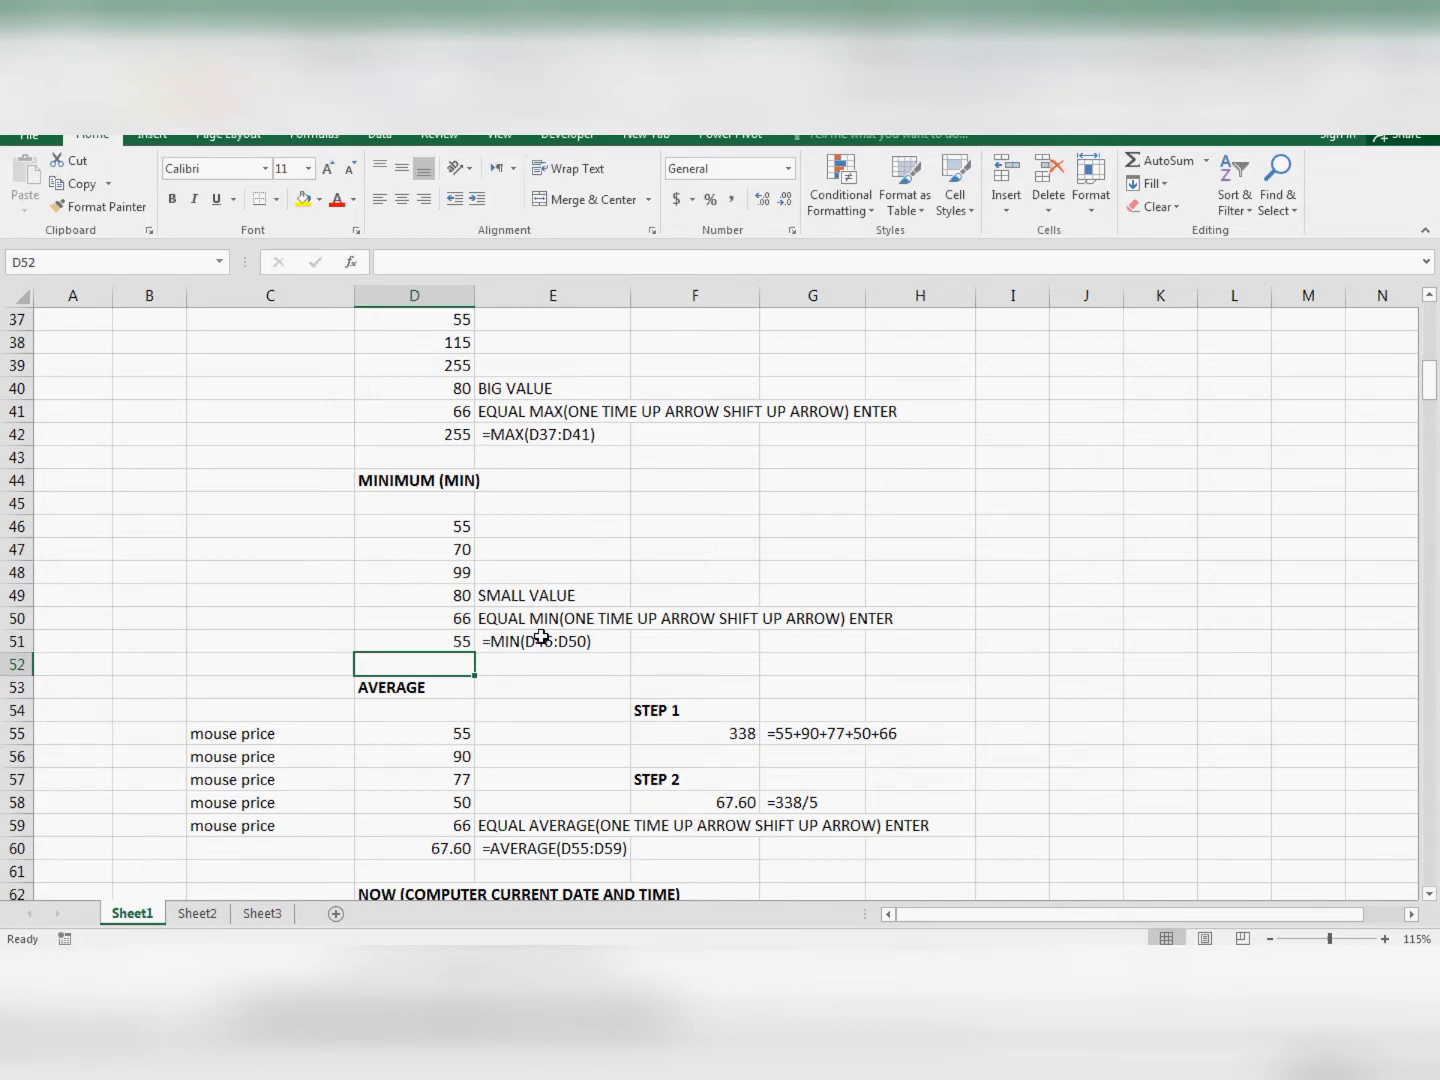
- Set cell D48 in the MINIMUM list to 25 to test the MIN formula
click(455, 578)
text(25)
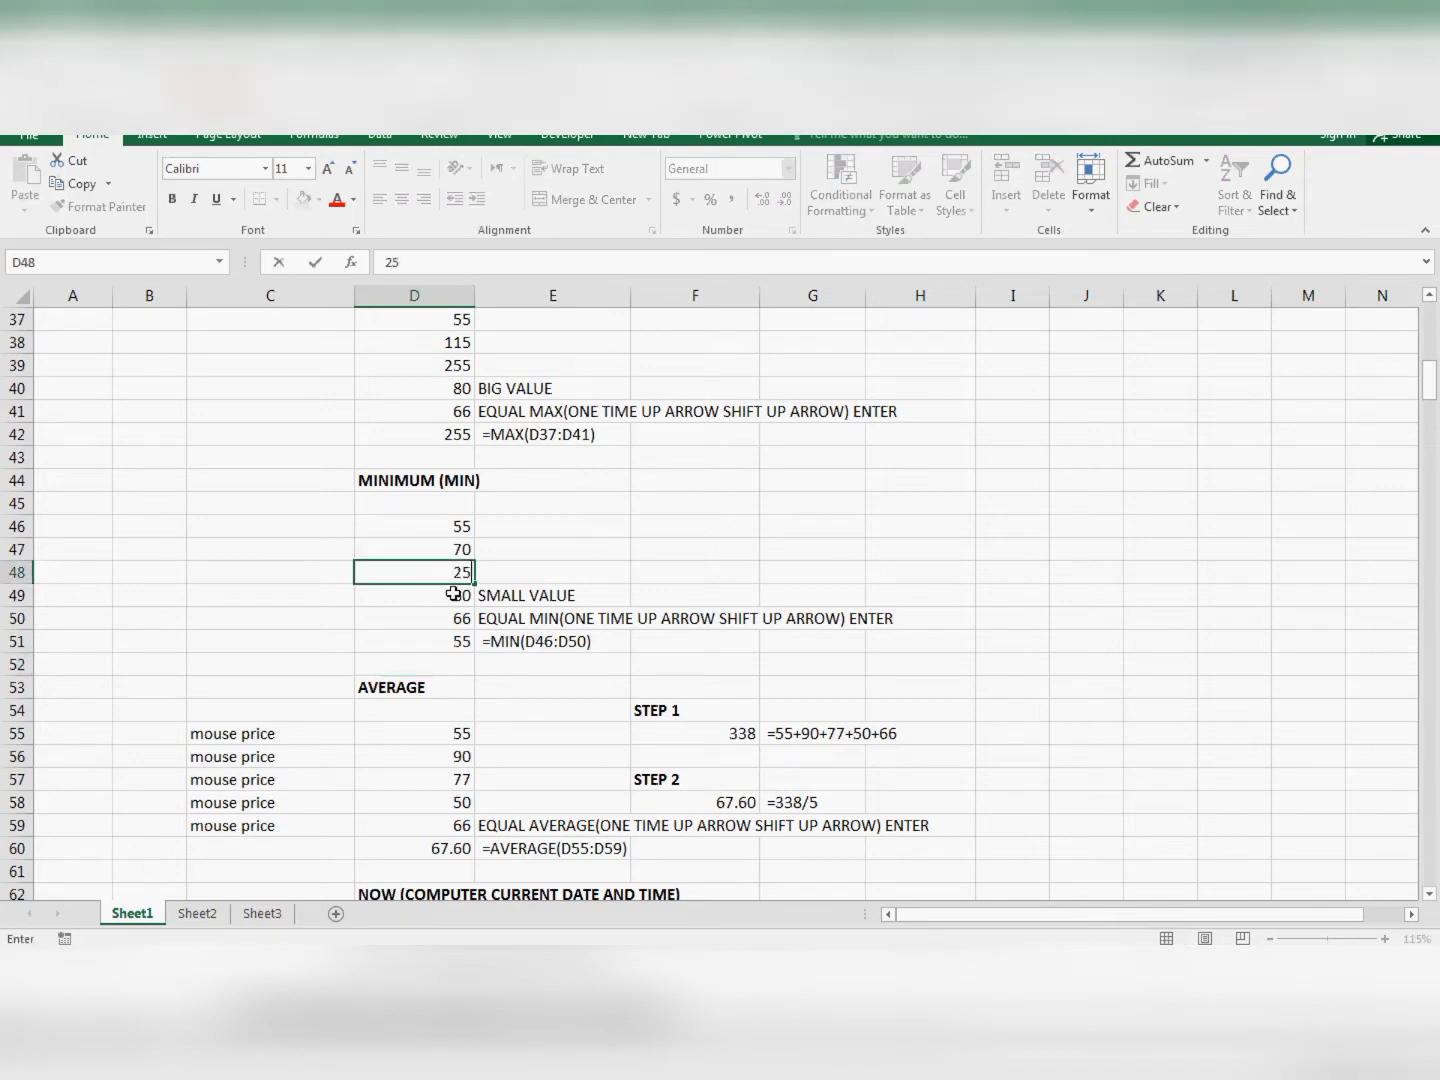
key(Return)
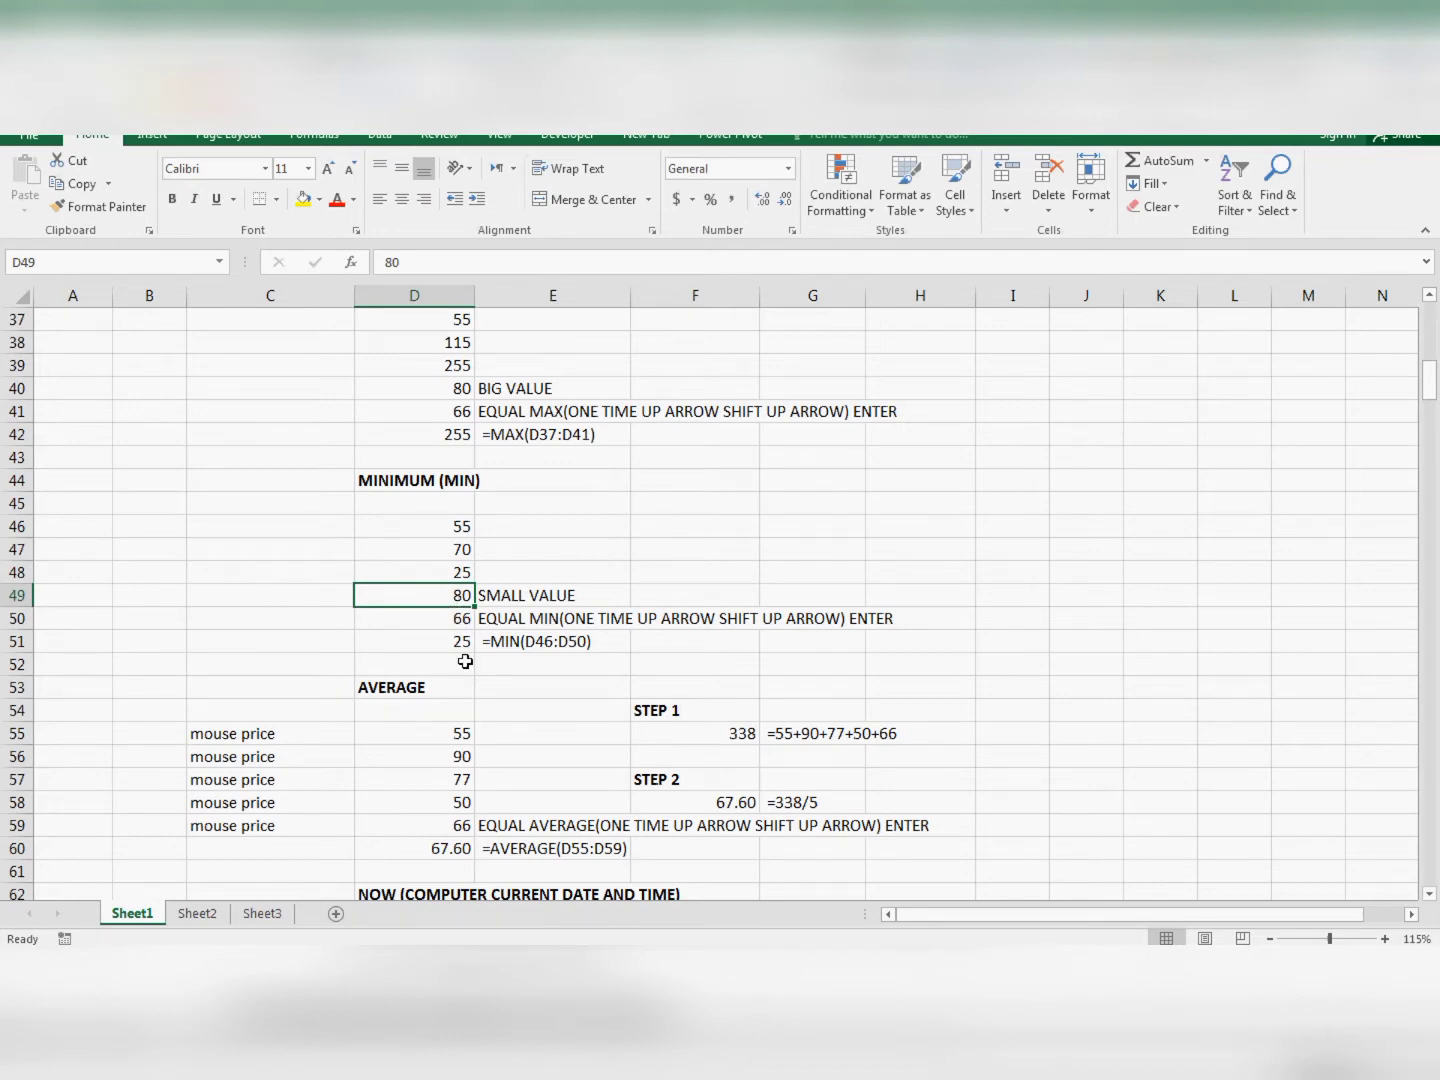
- Clear the existing average formula from cell D60 below the mouse prices in the AVERAGE section
scroll(466, 664, down, 2)
scroll(466, 664, down, 2)
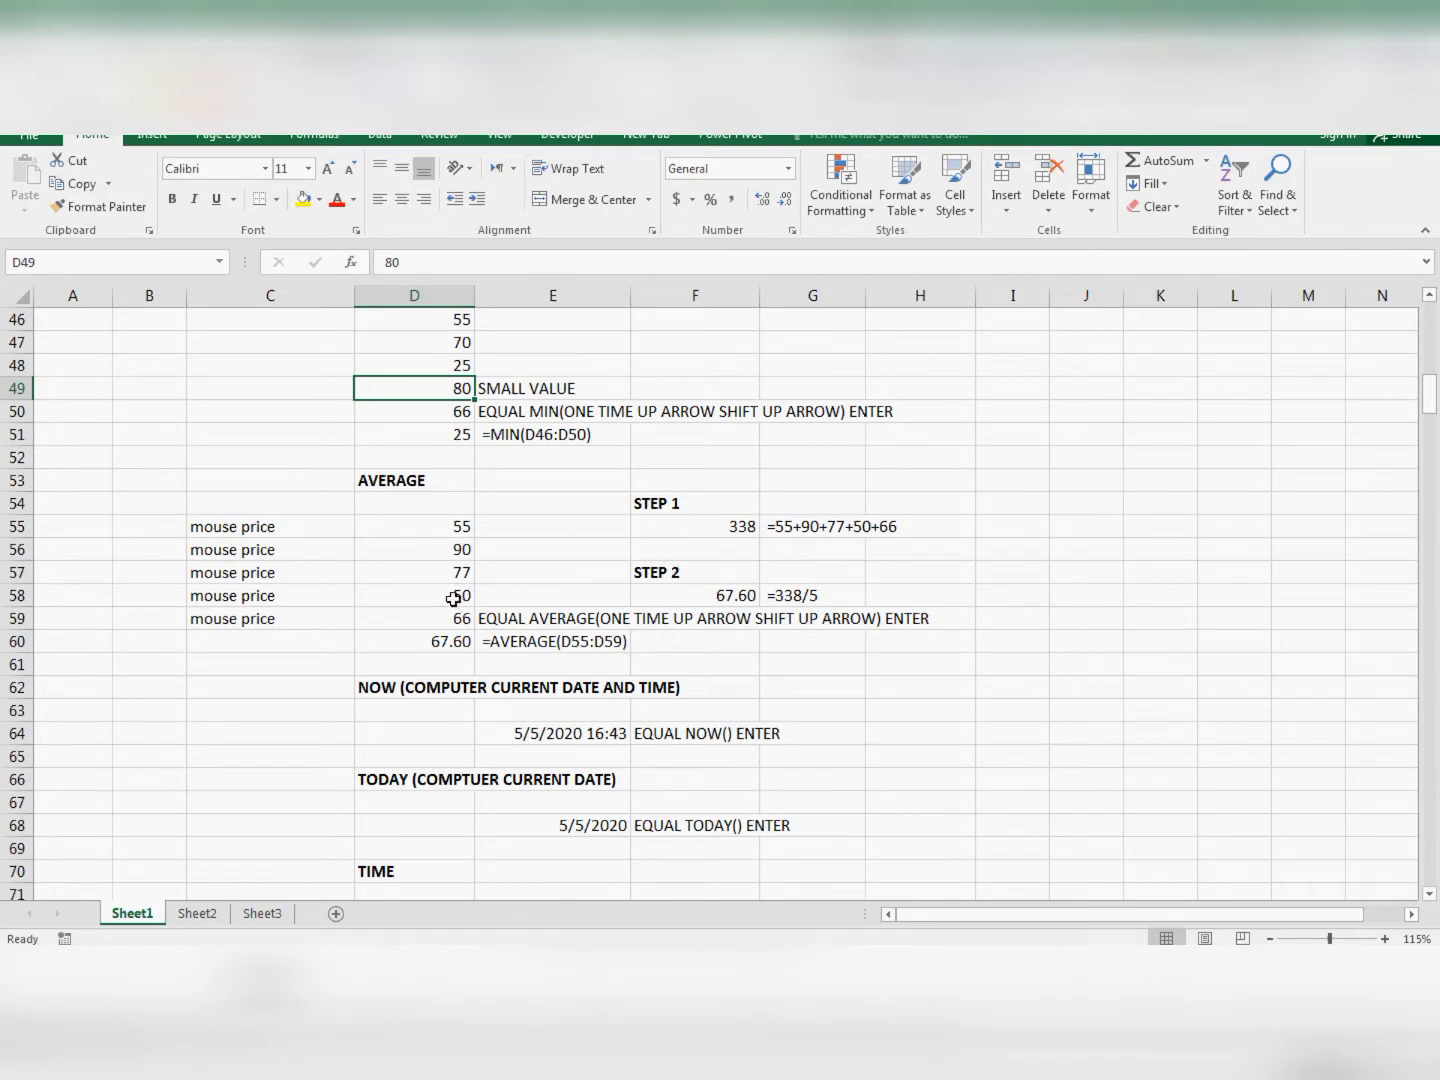
click(432, 533)
click(414, 578)
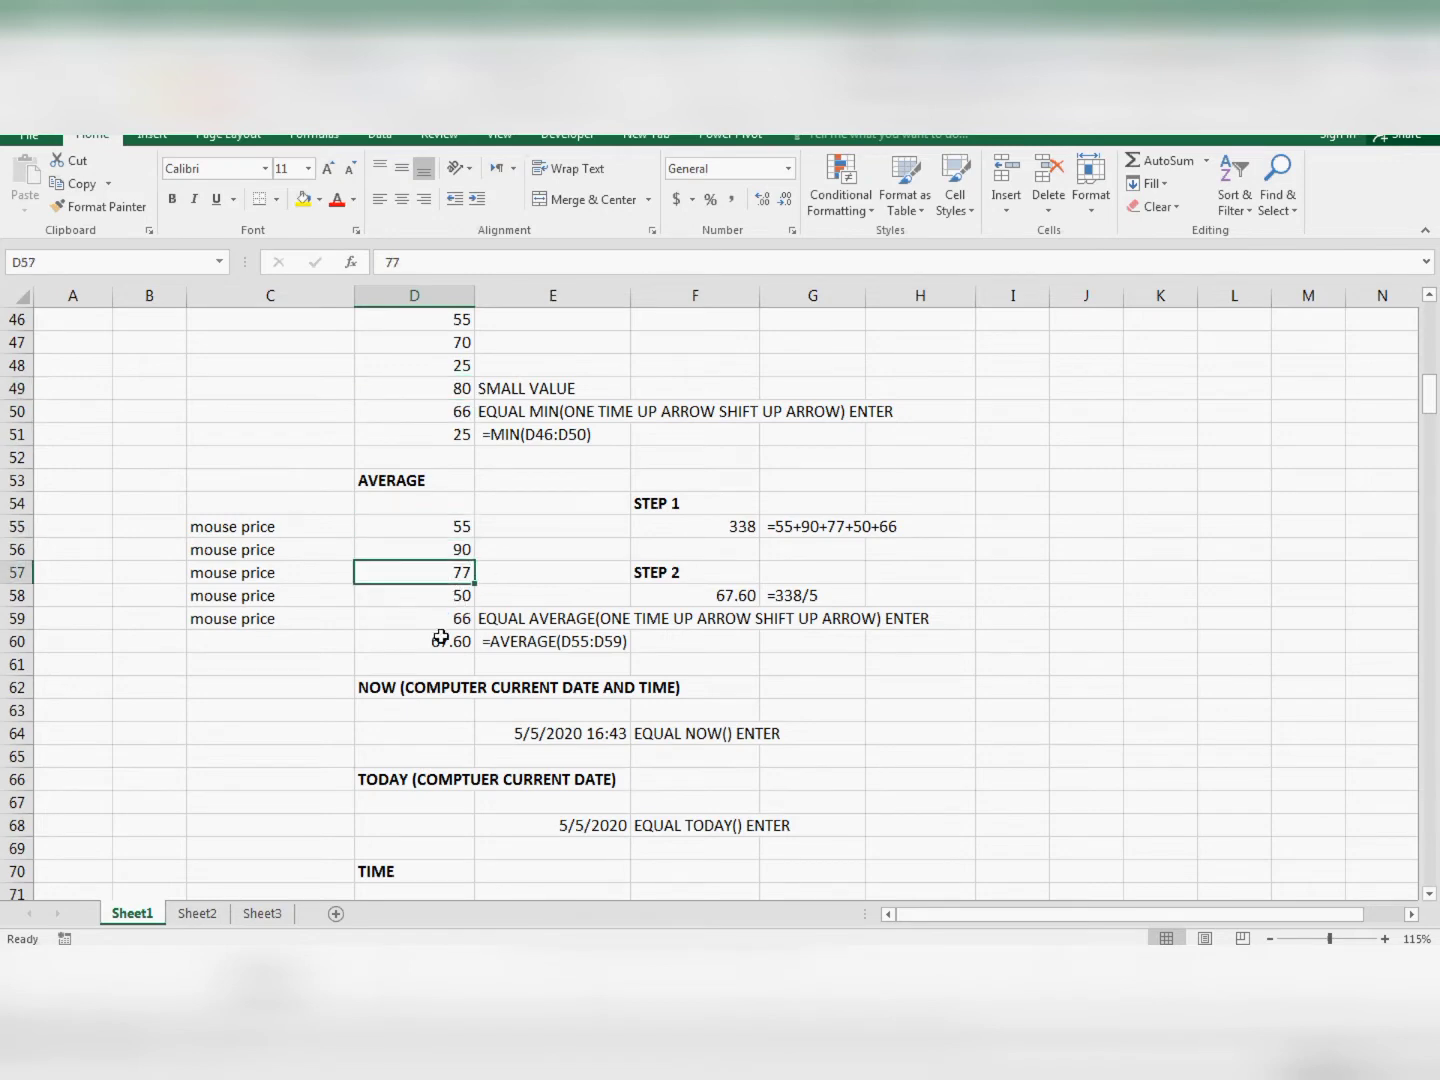
click(441, 638)
key(Delete)
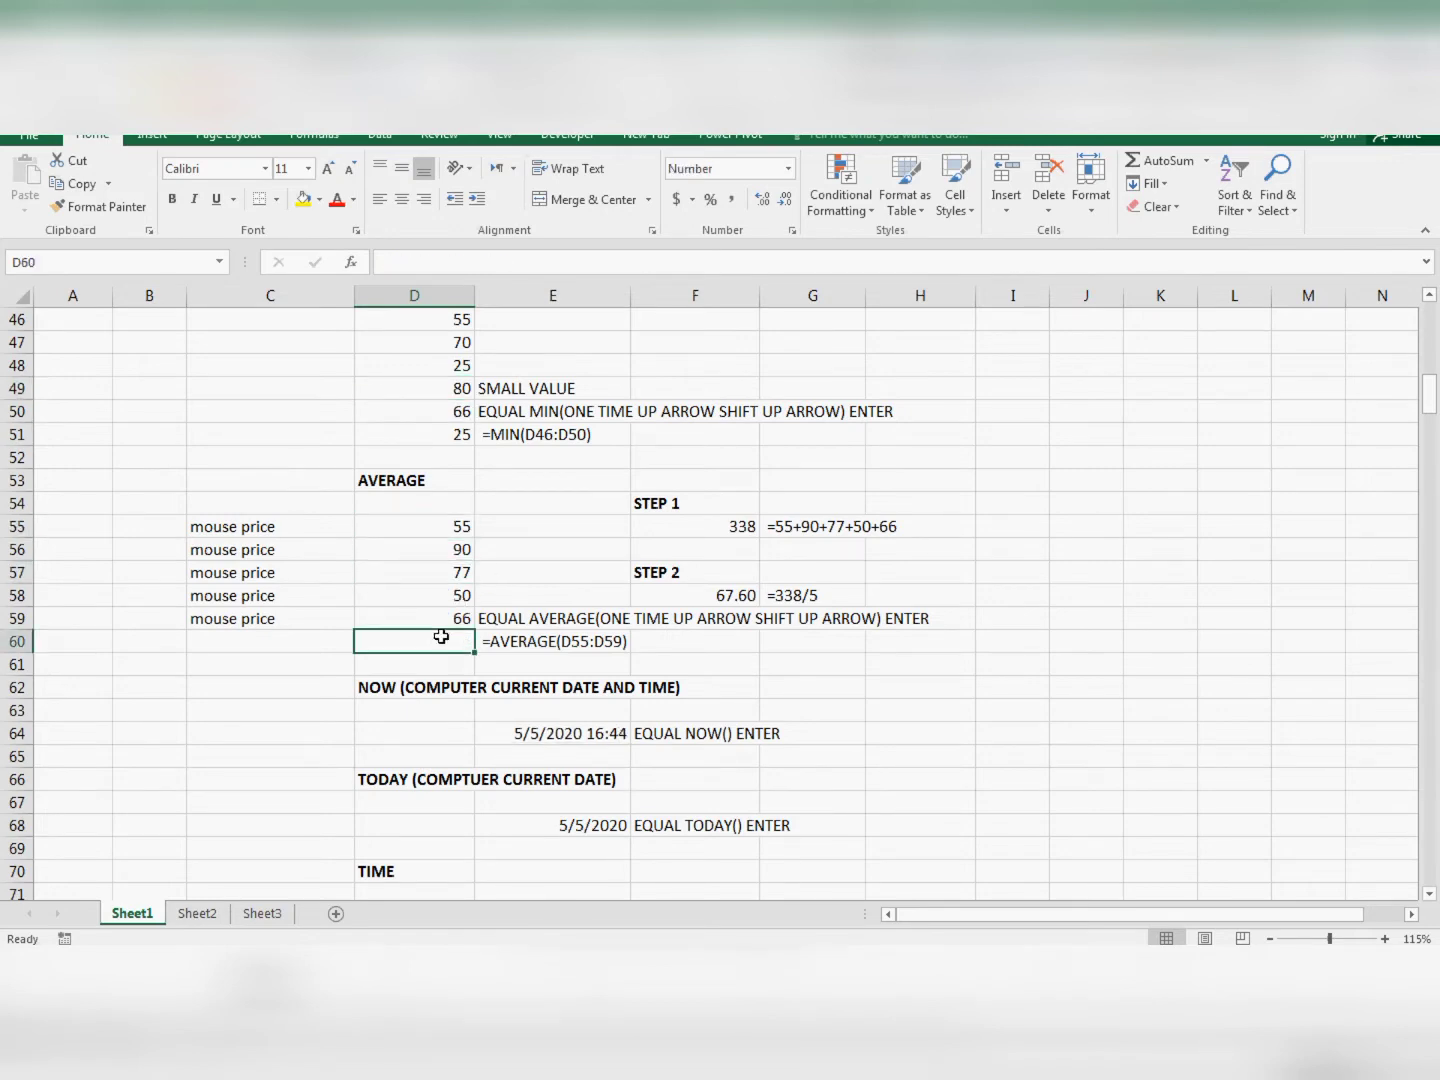
- Examine the mouse price labels in C55:C59 and their values in D55:D59 in the AVERAGE section
click(427, 530)
click(423, 578)
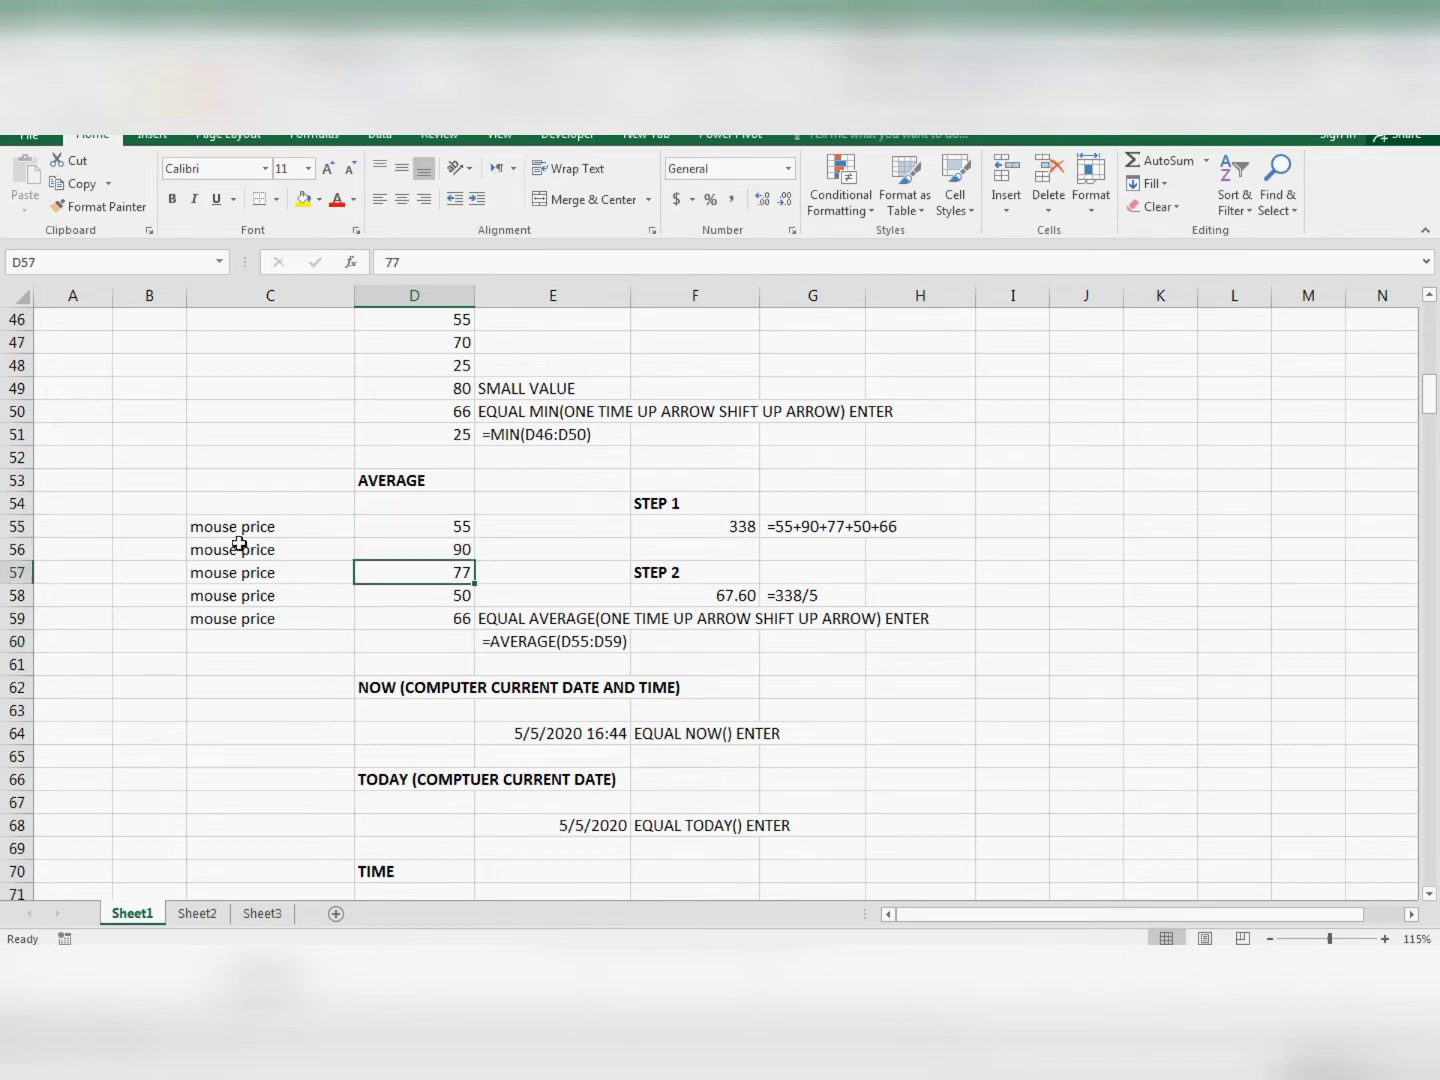
click(218, 531)
click(434, 533)
click(223, 535)
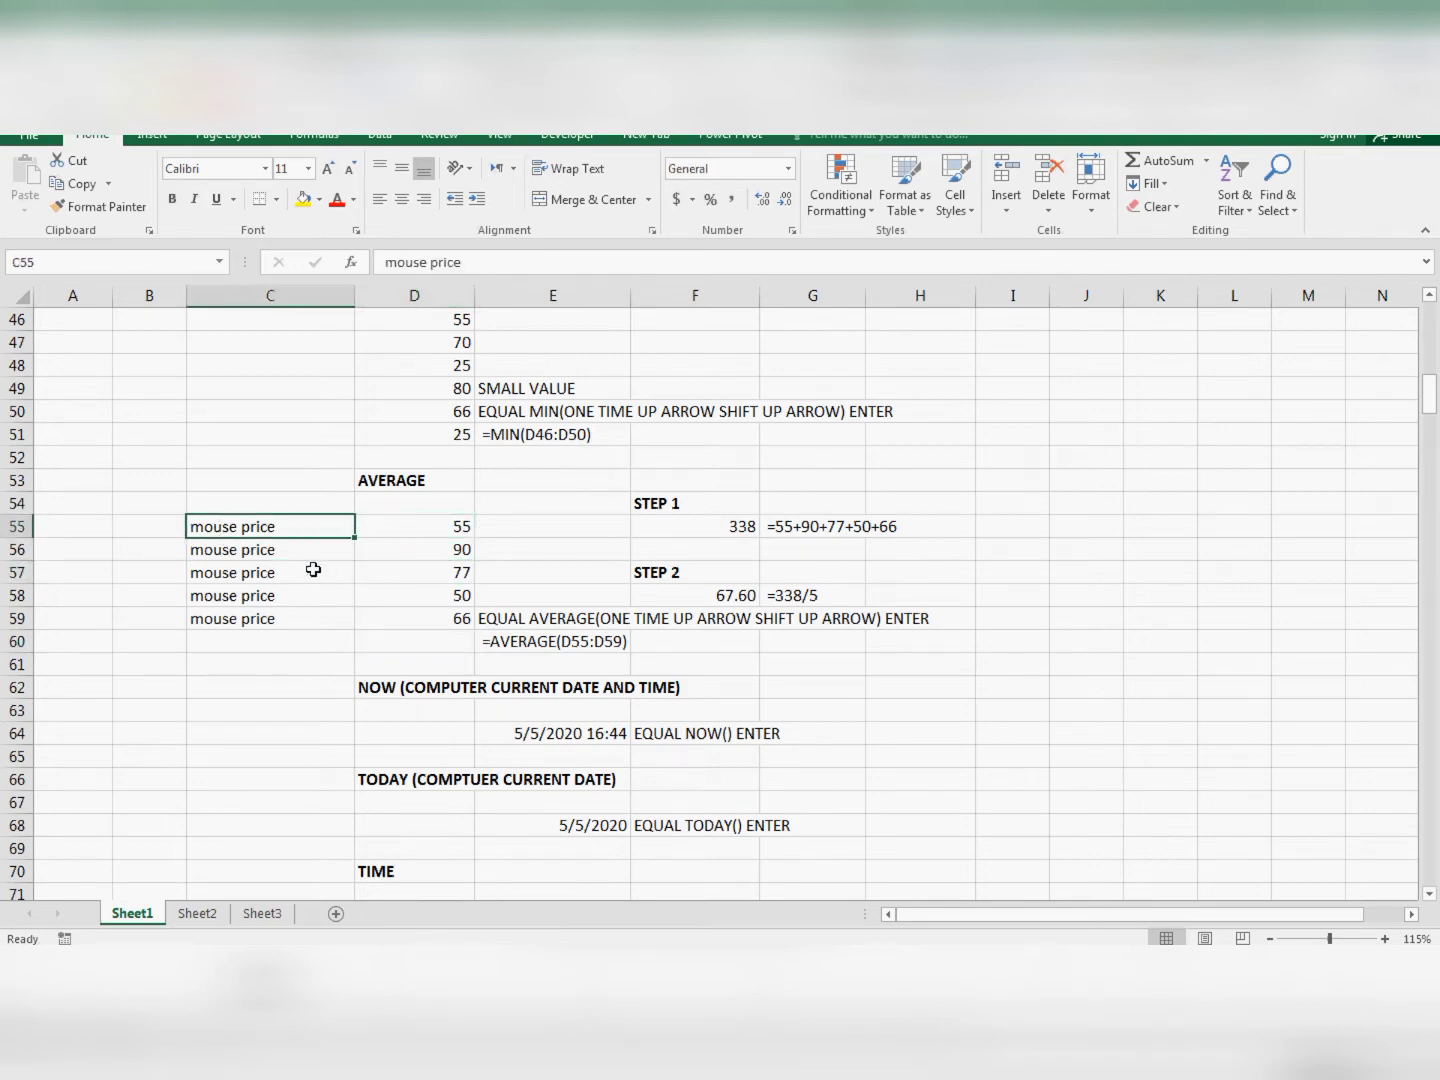
click(258, 549)
click(255, 573)
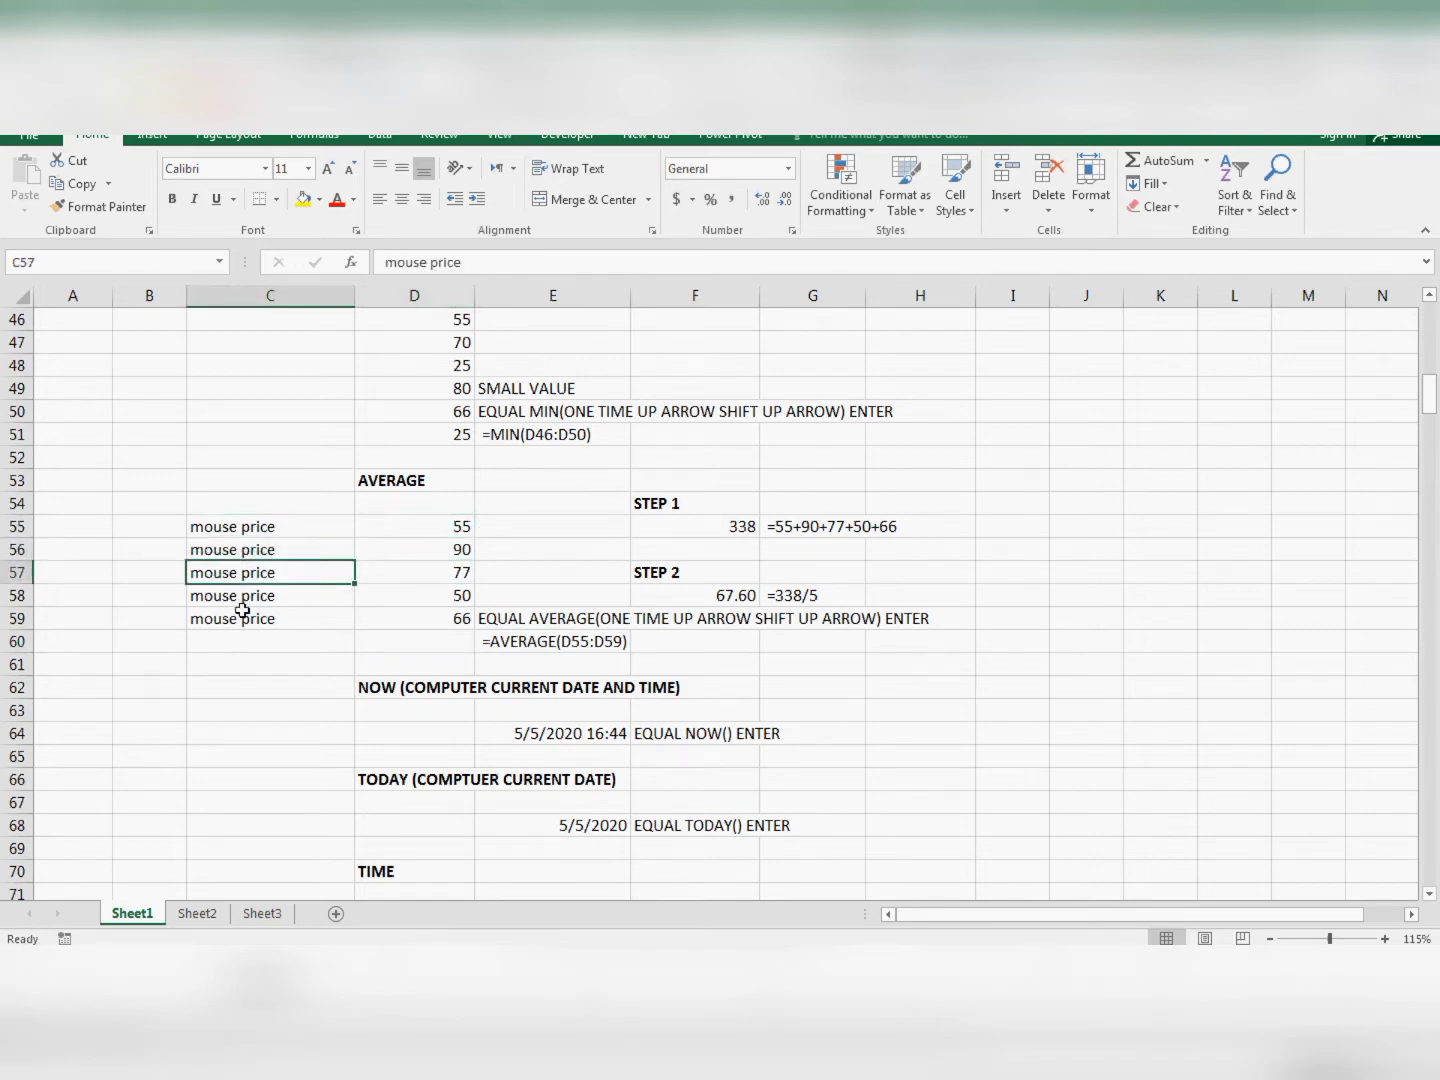
click(245, 621)
click(256, 529)
click(256, 573)
click(420, 527)
click(431, 550)
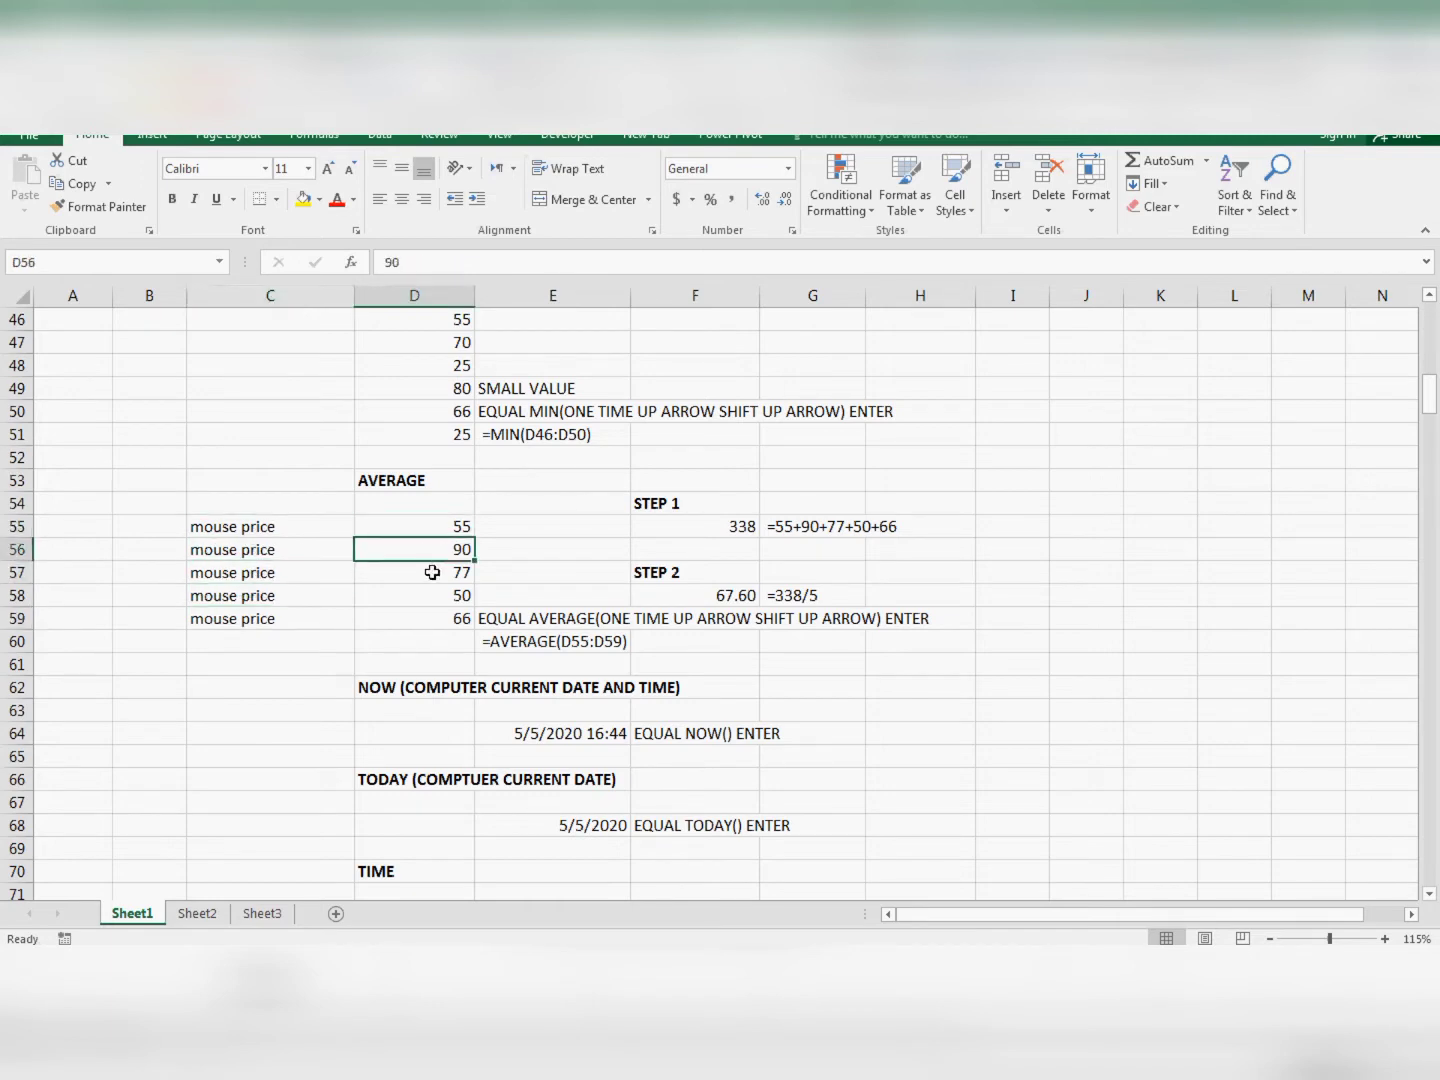
click(432, 575)
click(427, 599)
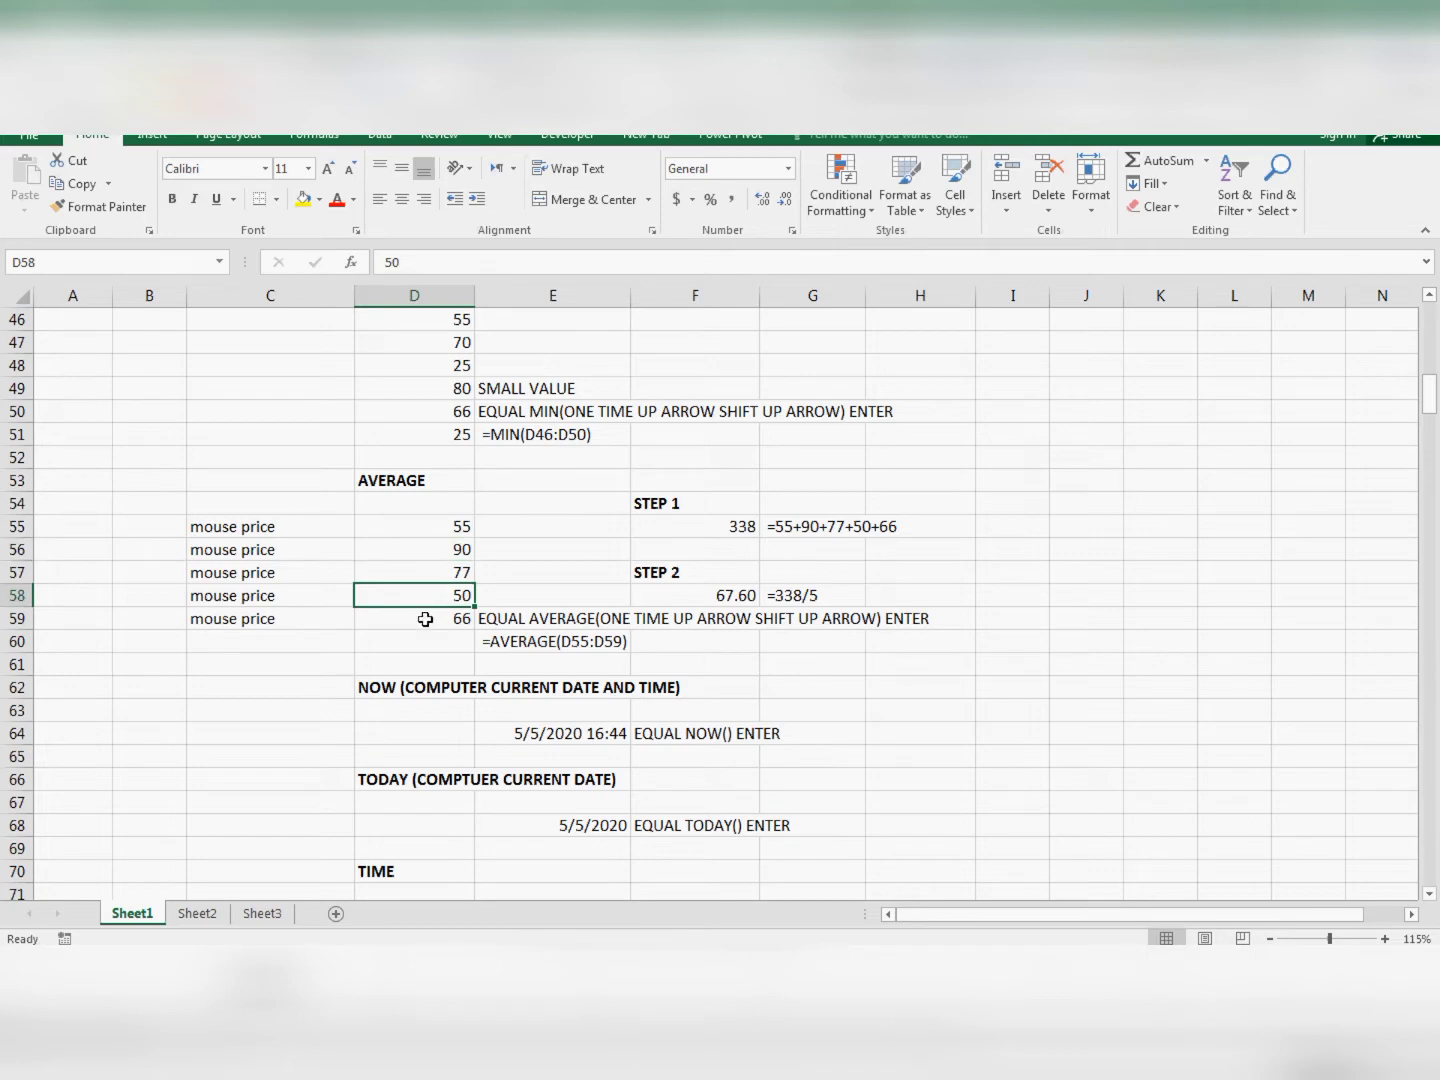
click(426, 619)
click(418, 664)
- Enter the formula =AVERAGE(D55:D59) in cell D60 to average the mouse prices
click(415, 643)
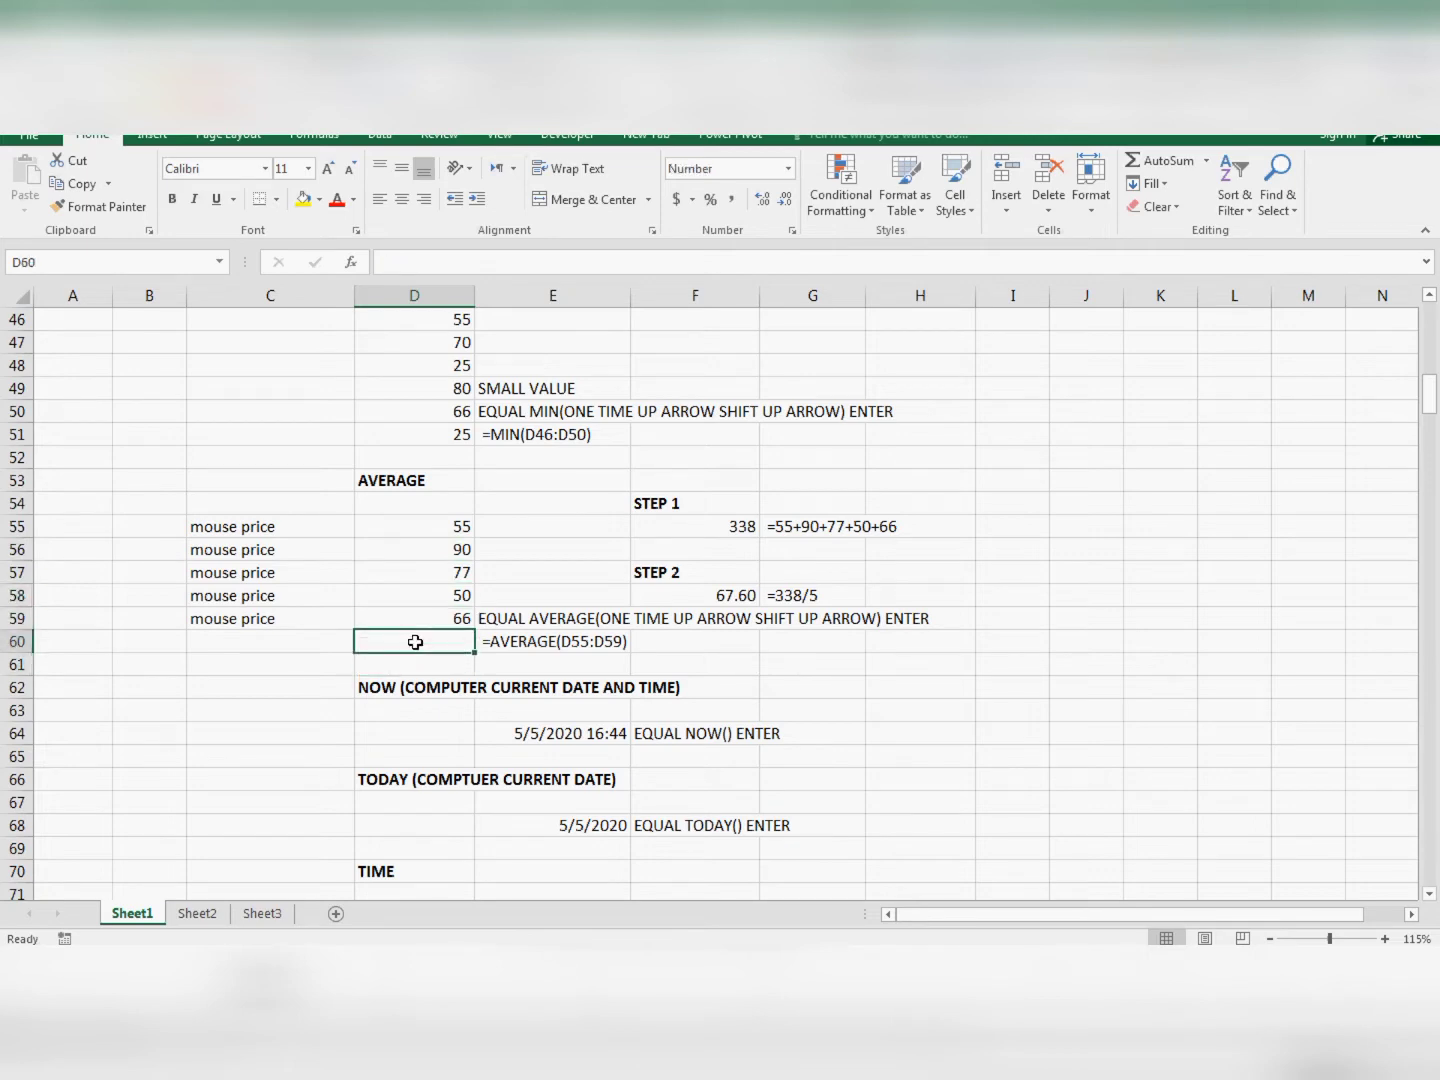
text(=)
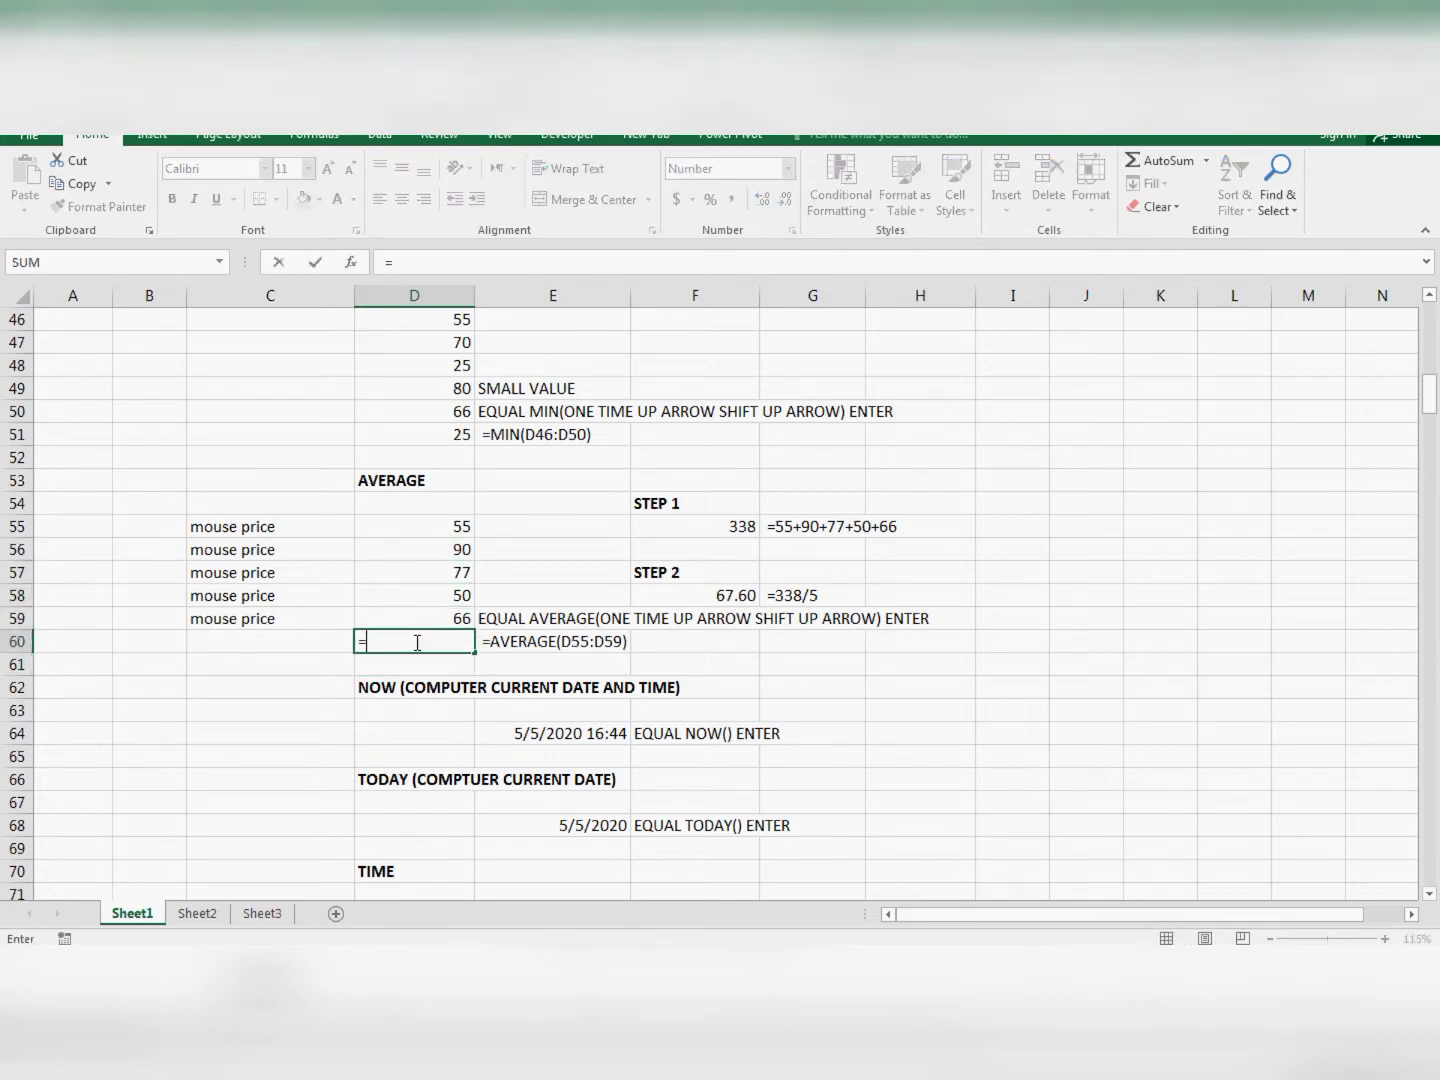
text(AVE)
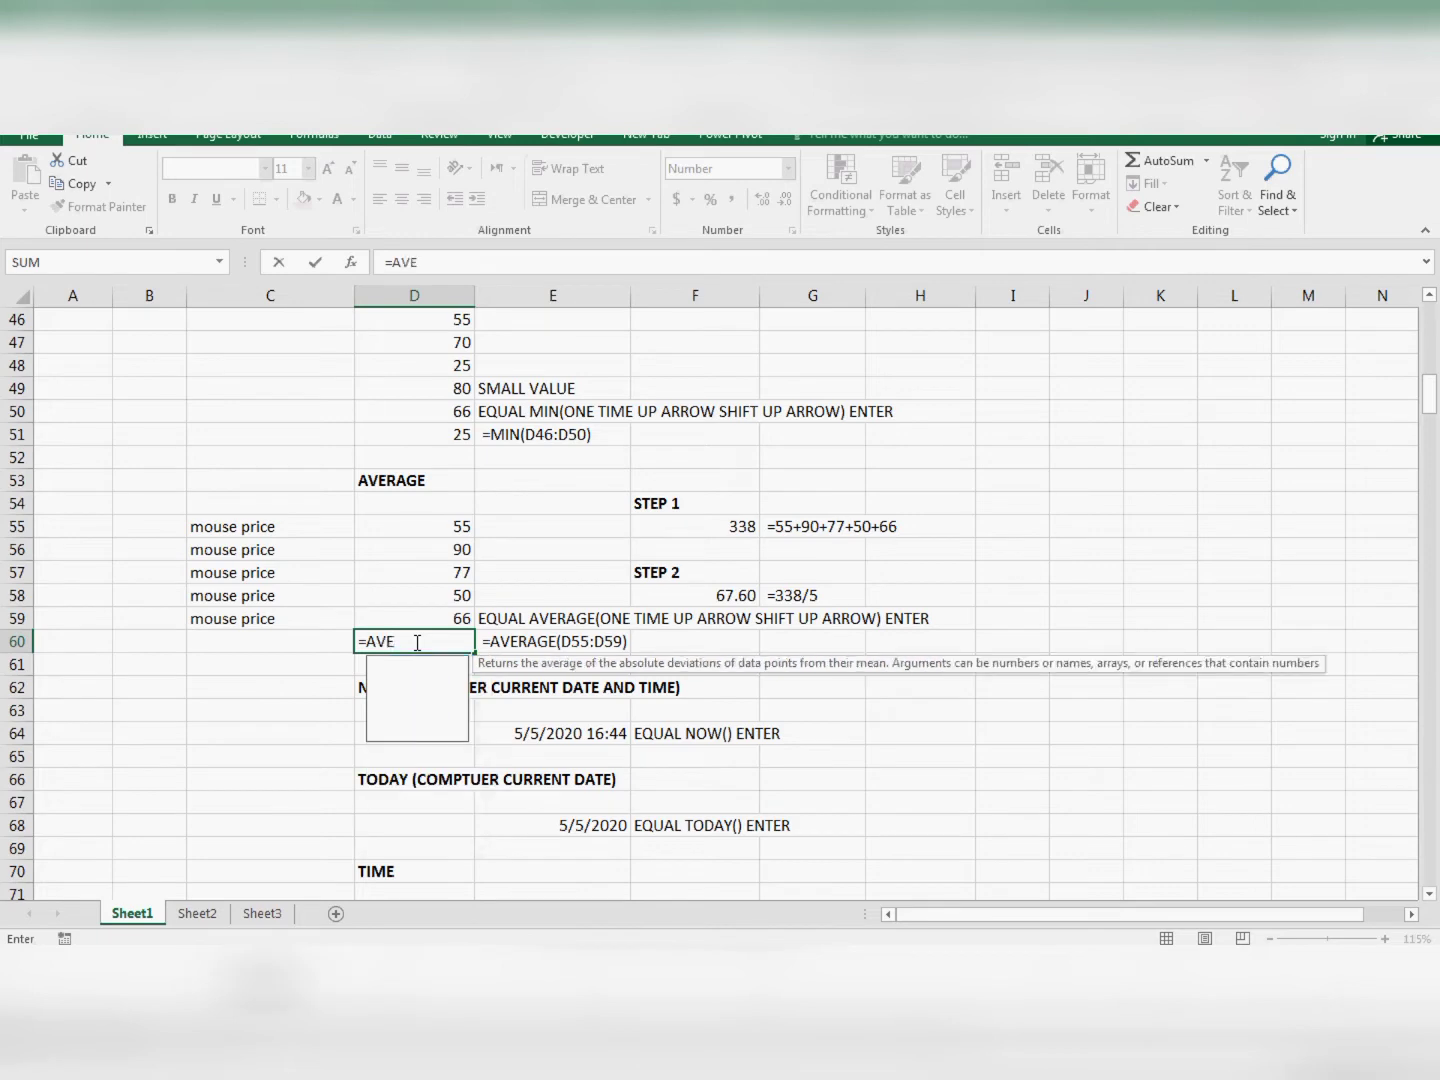
text(RAGE)
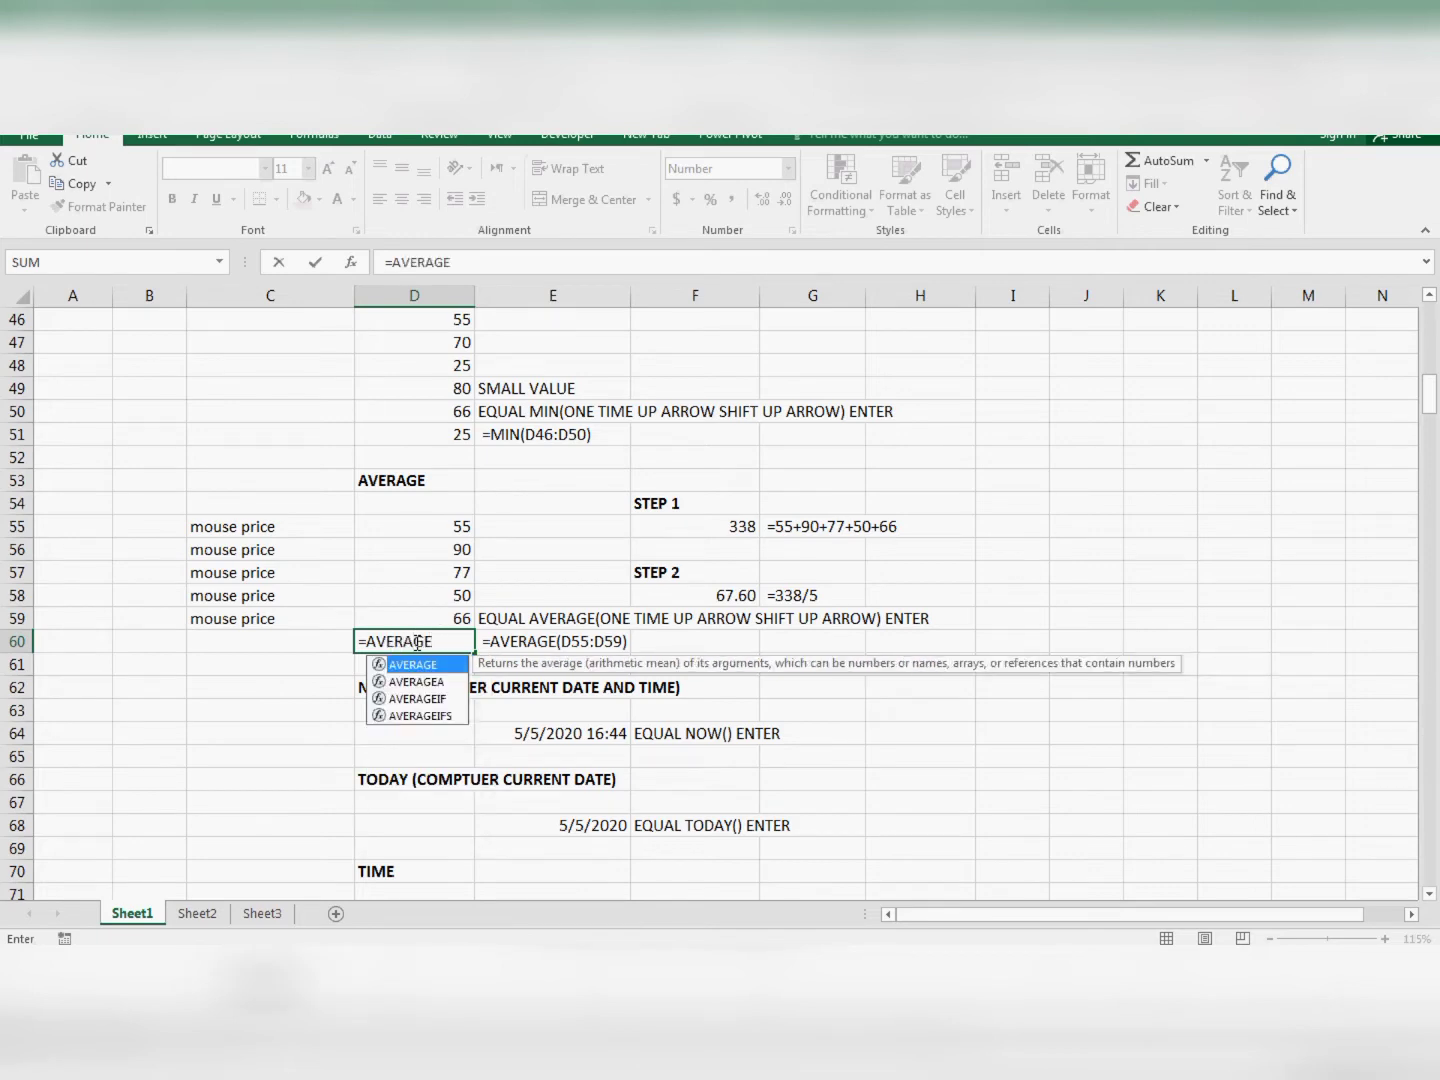
text(()
key(Up)
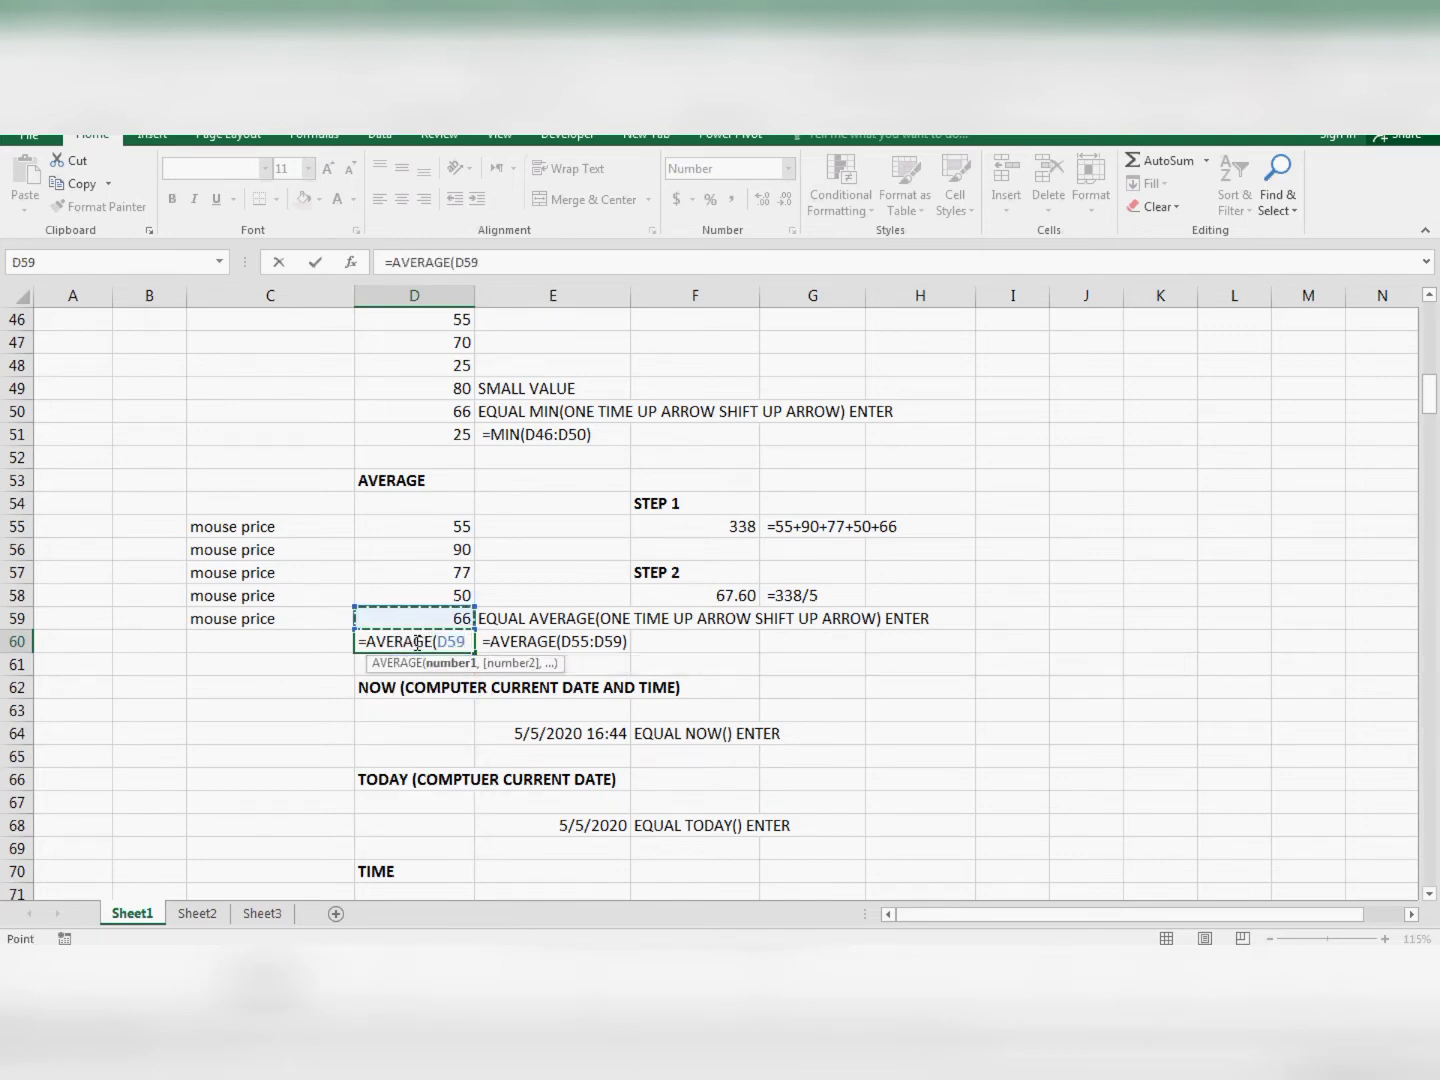
key(shift+Up)
key(shift+Up)
key(shift+Up)
key(shift+Up)
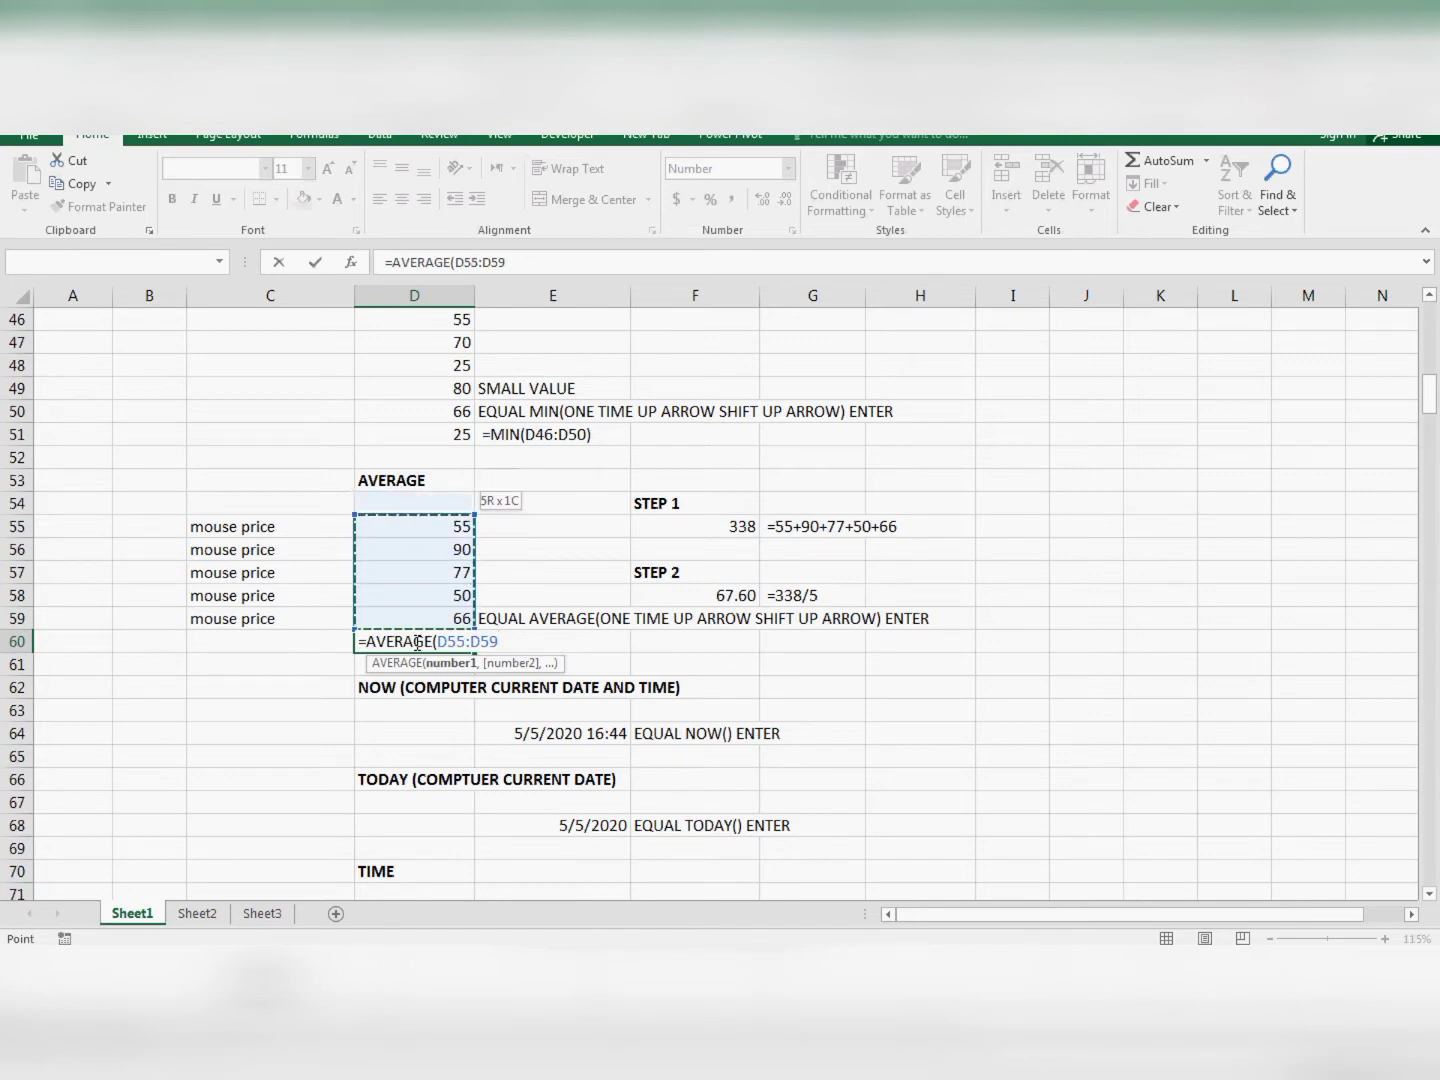
text())
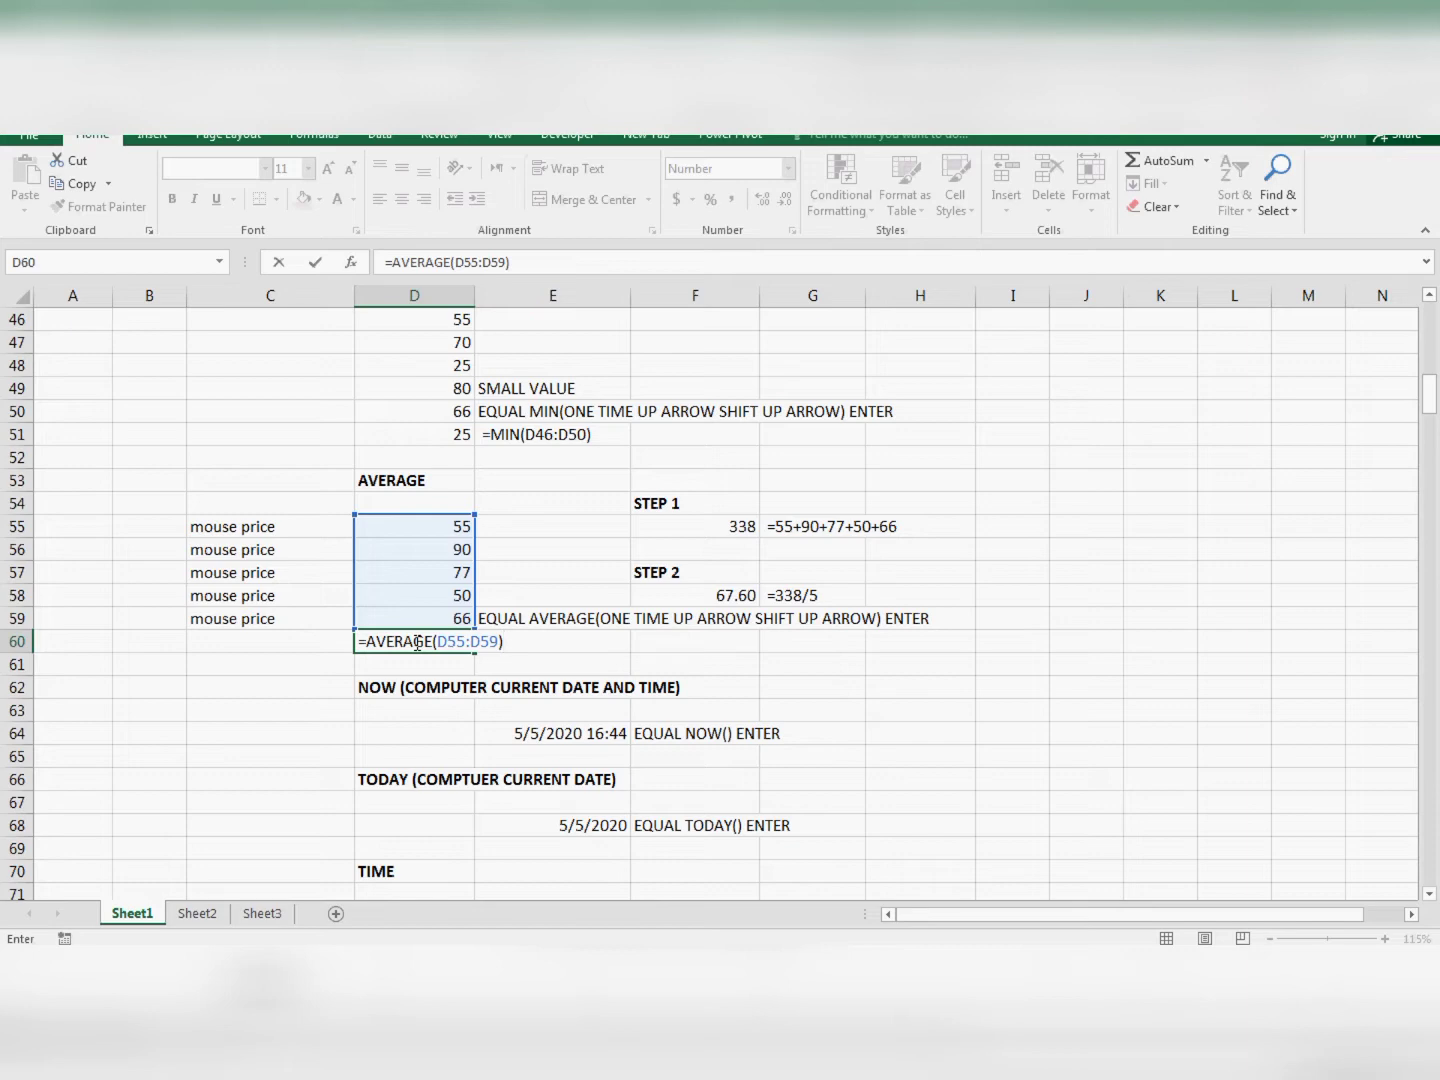
key(Return)
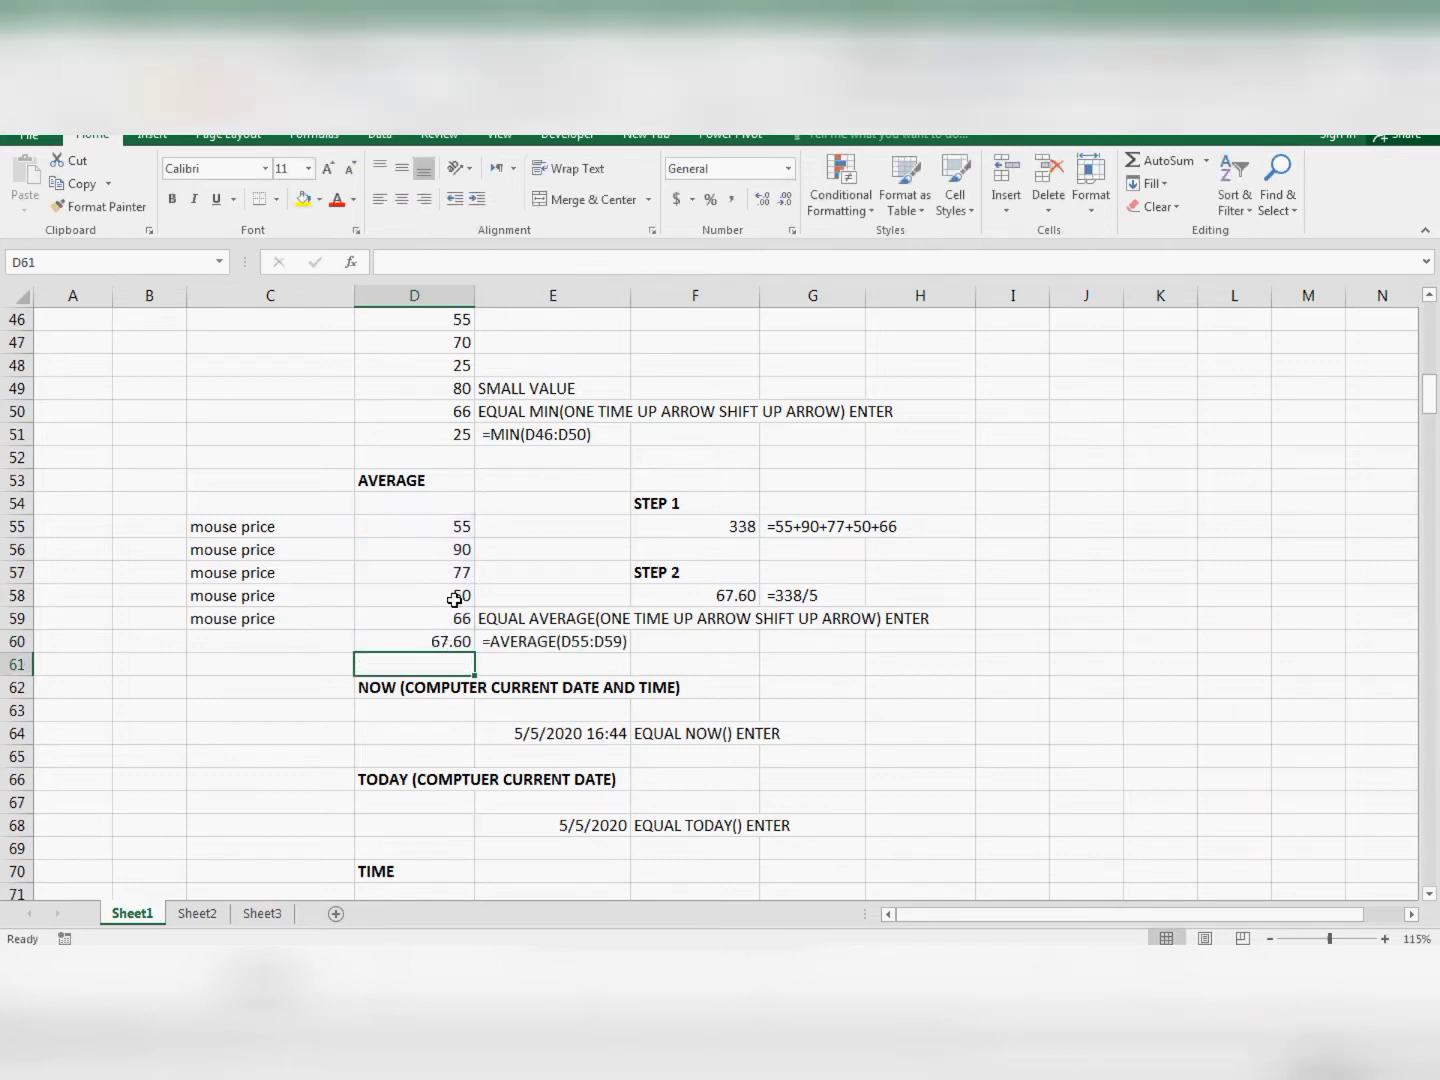
- Clear the existing sum formula from cell F55 under the STEP 1 heading
click(505, 643)
click(437, 642)
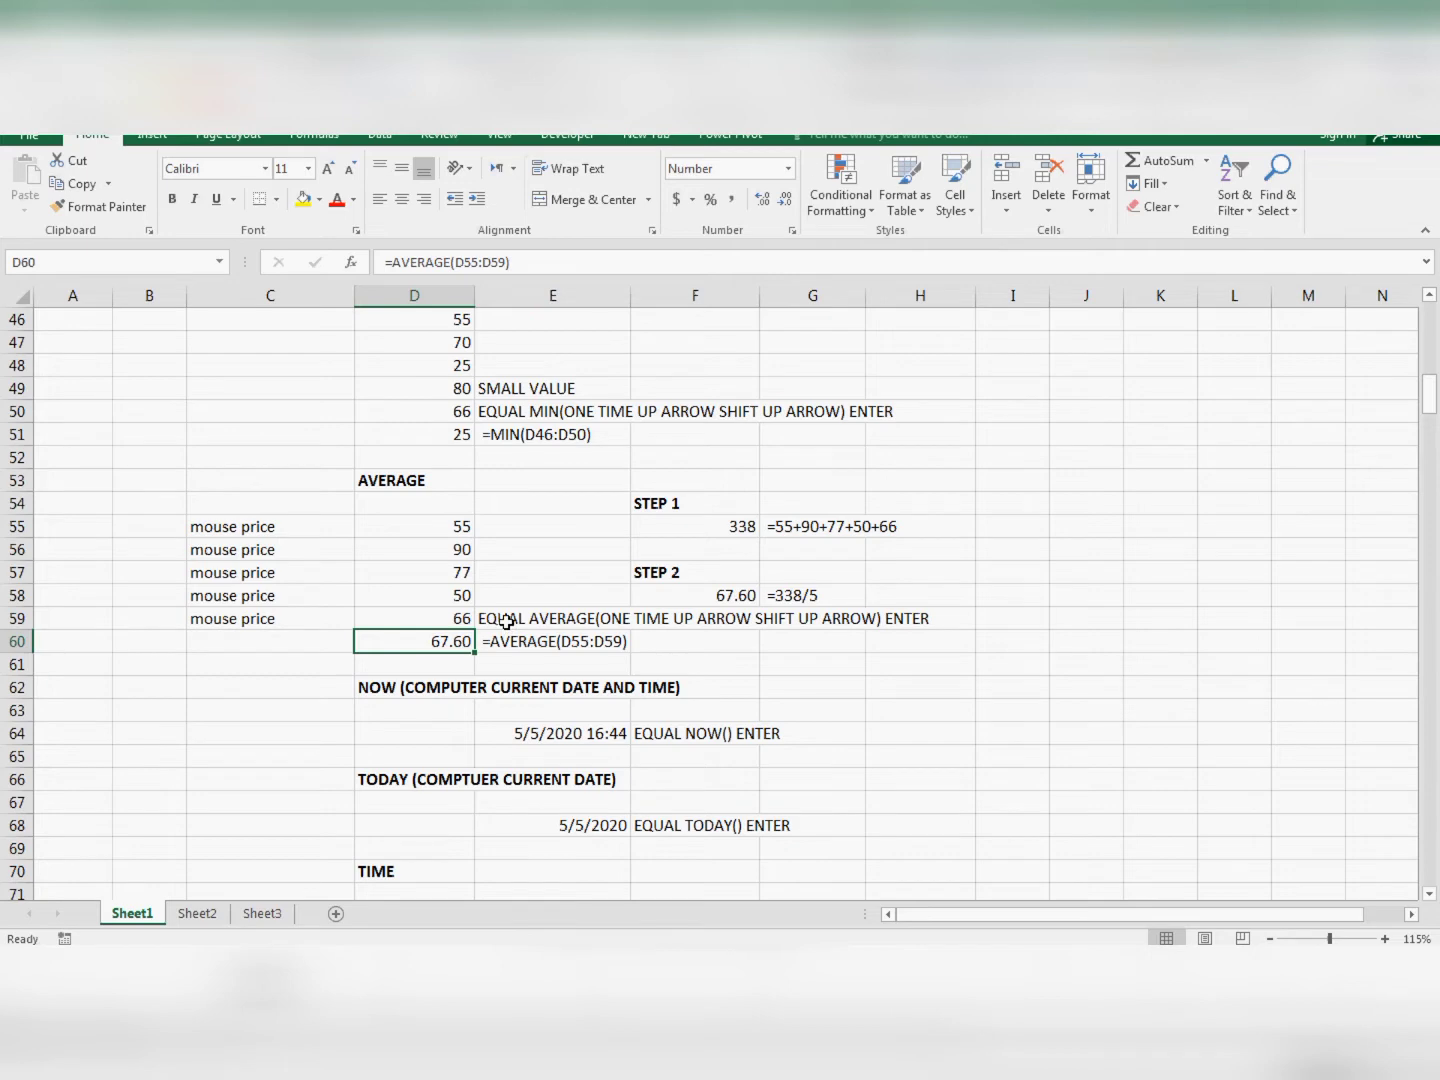
click(671, 509)
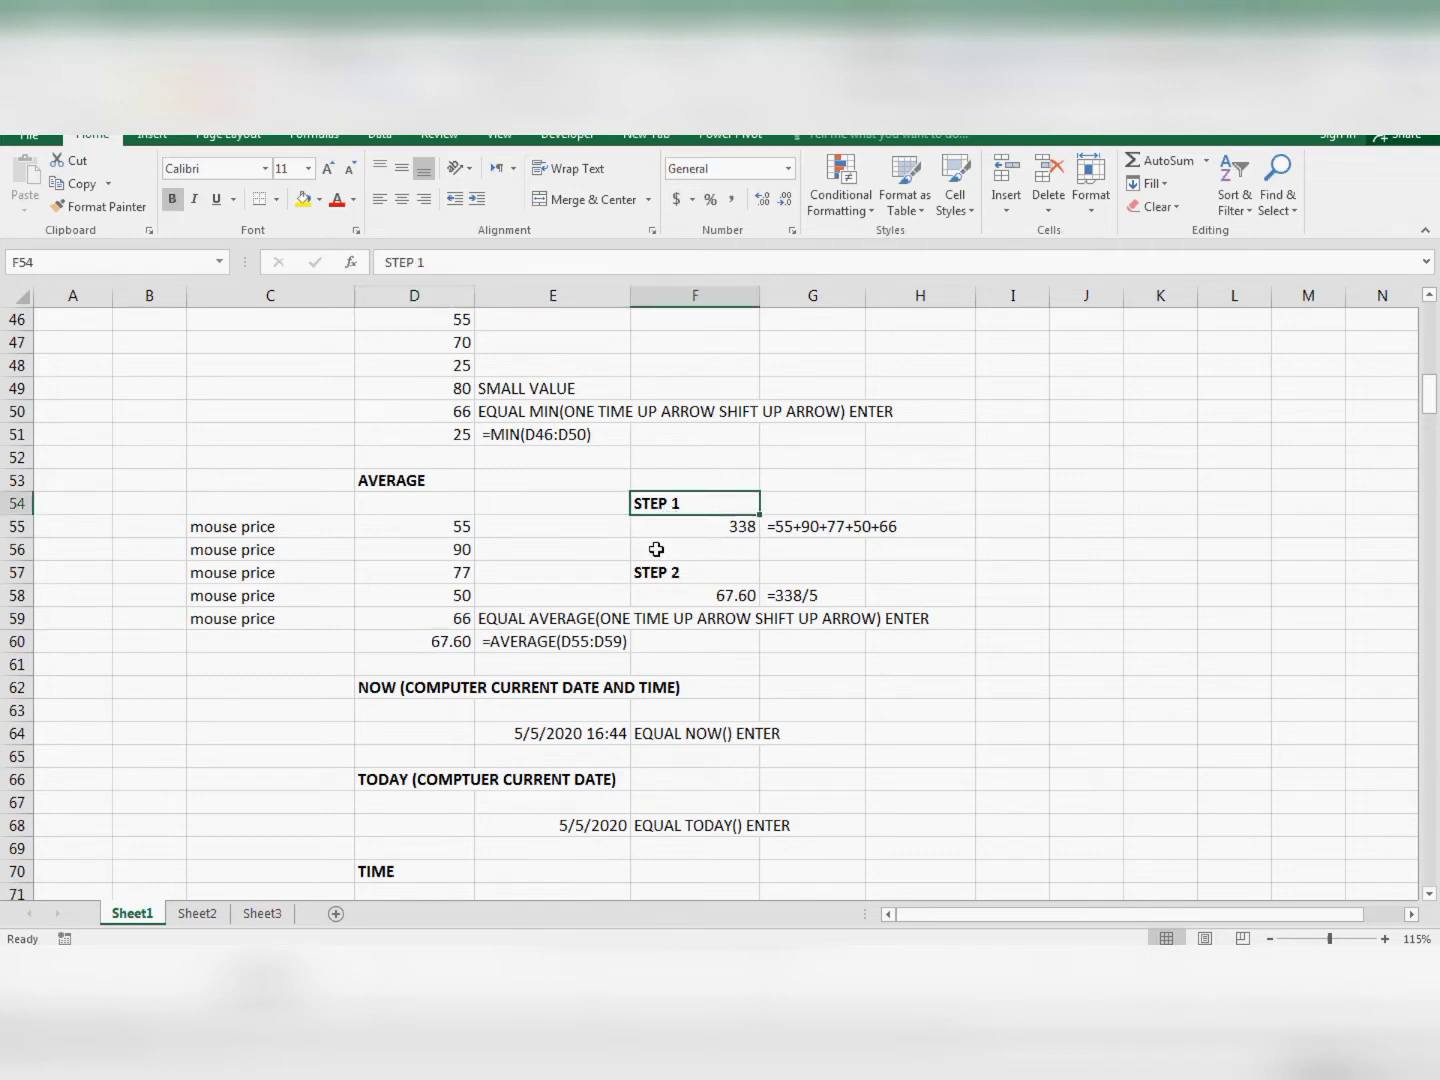
click(666, 576)
click(673, 599)
click(685, 532)
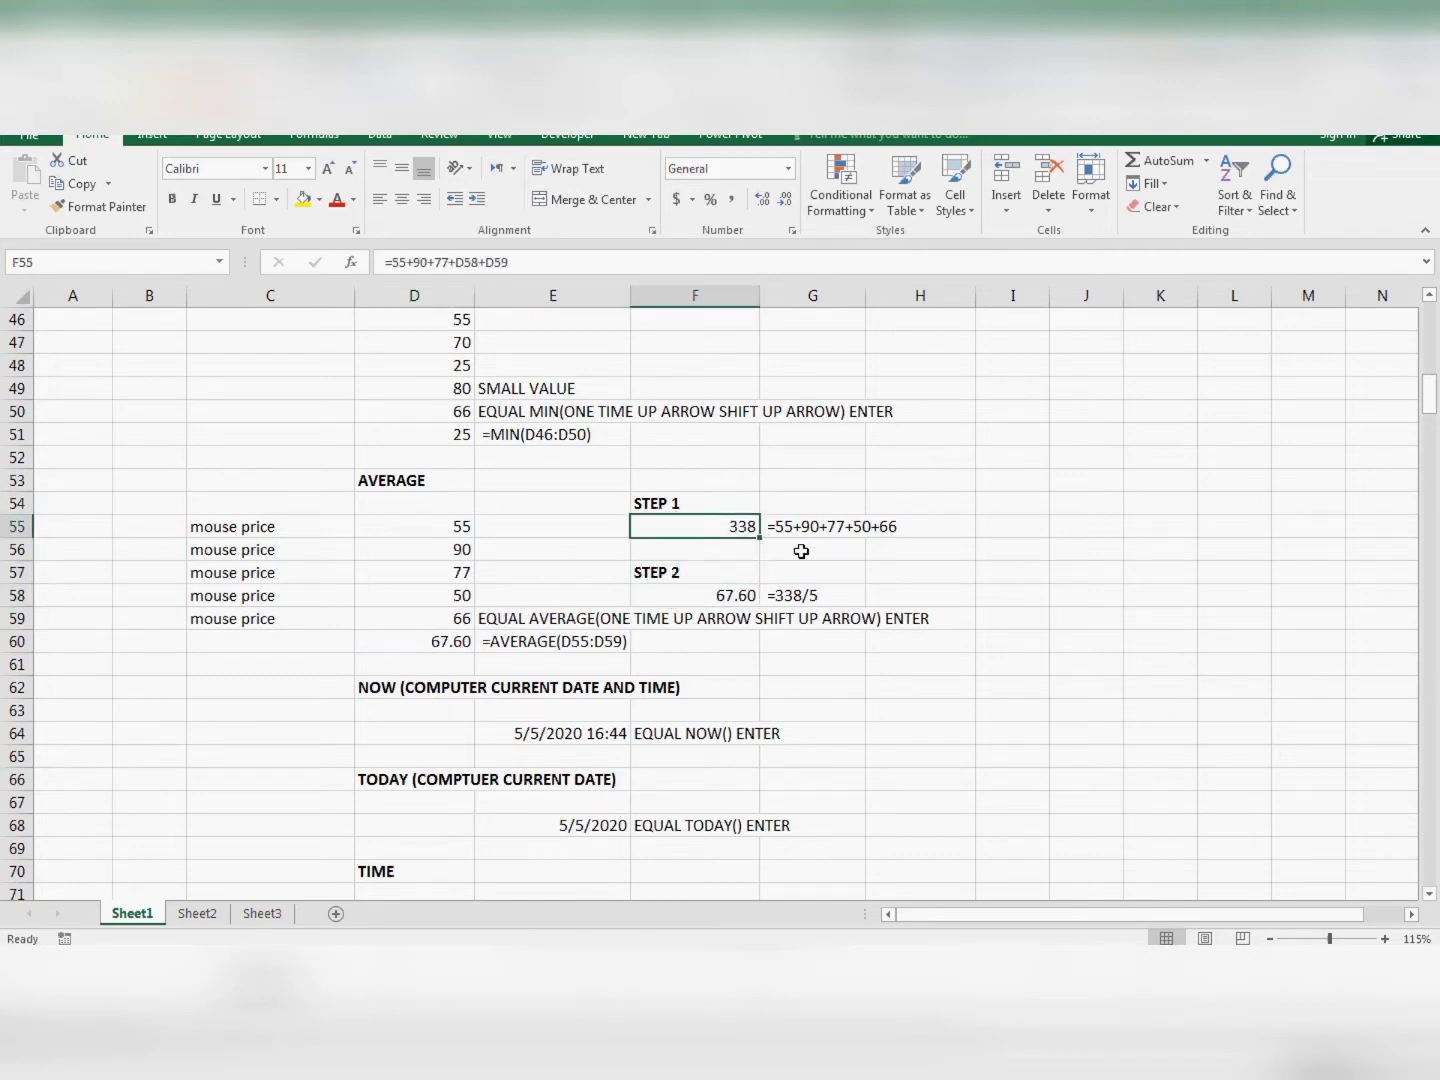
key(Delete)
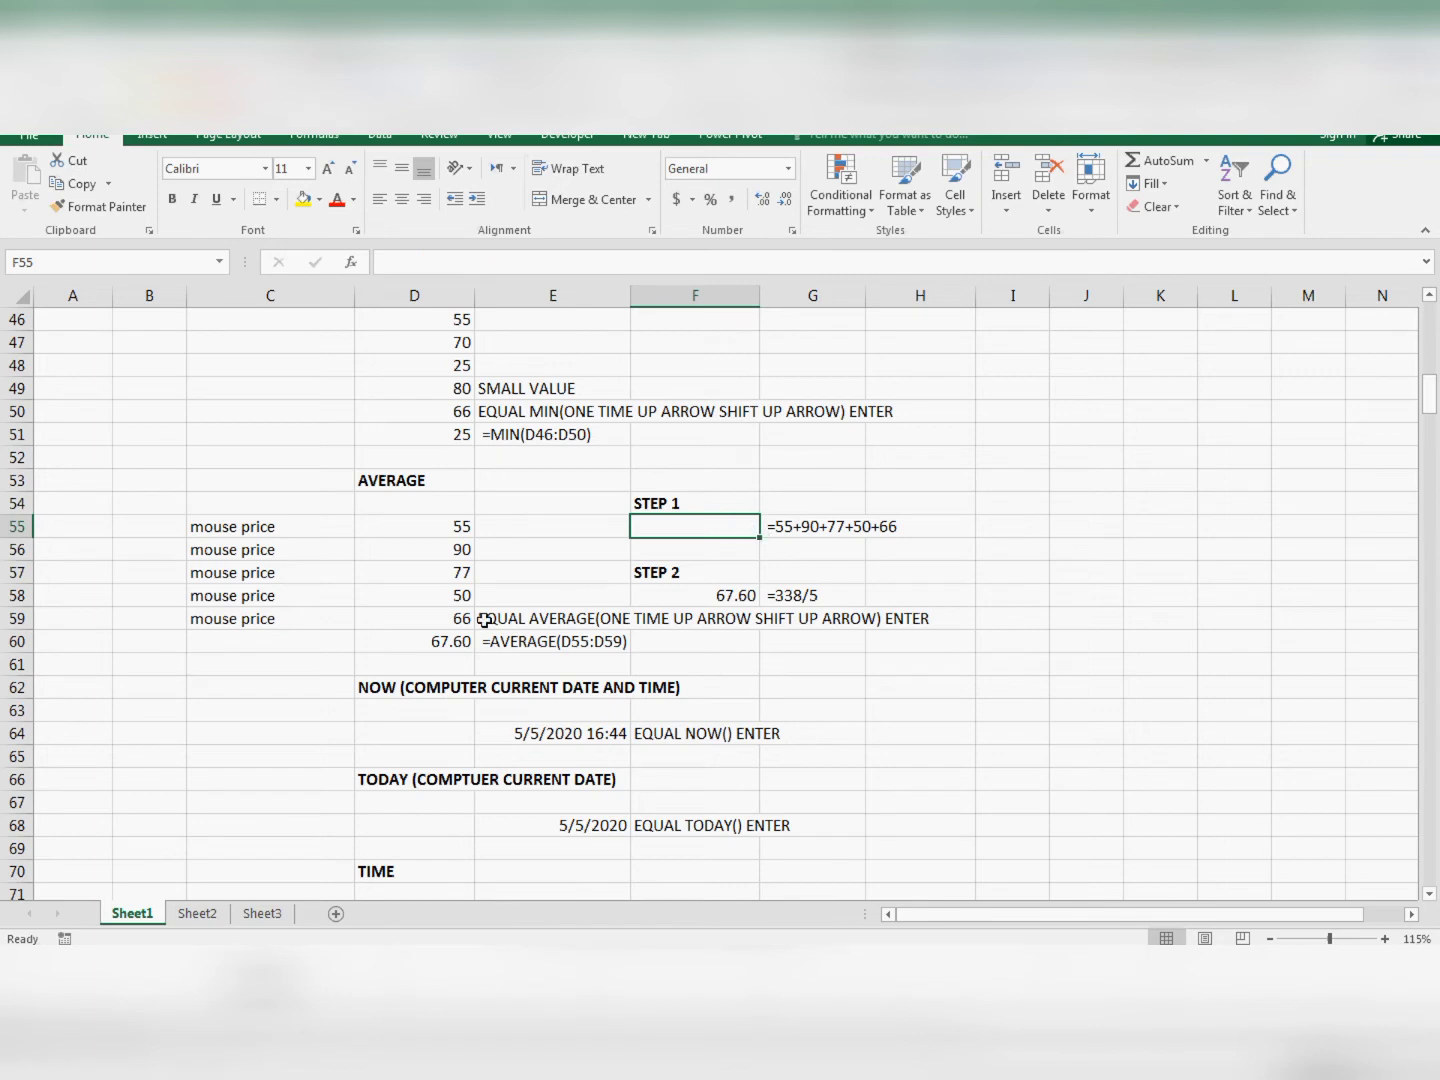
- Examine the average in D60 and each mouse price from D59 up to D55
click(405, 640)
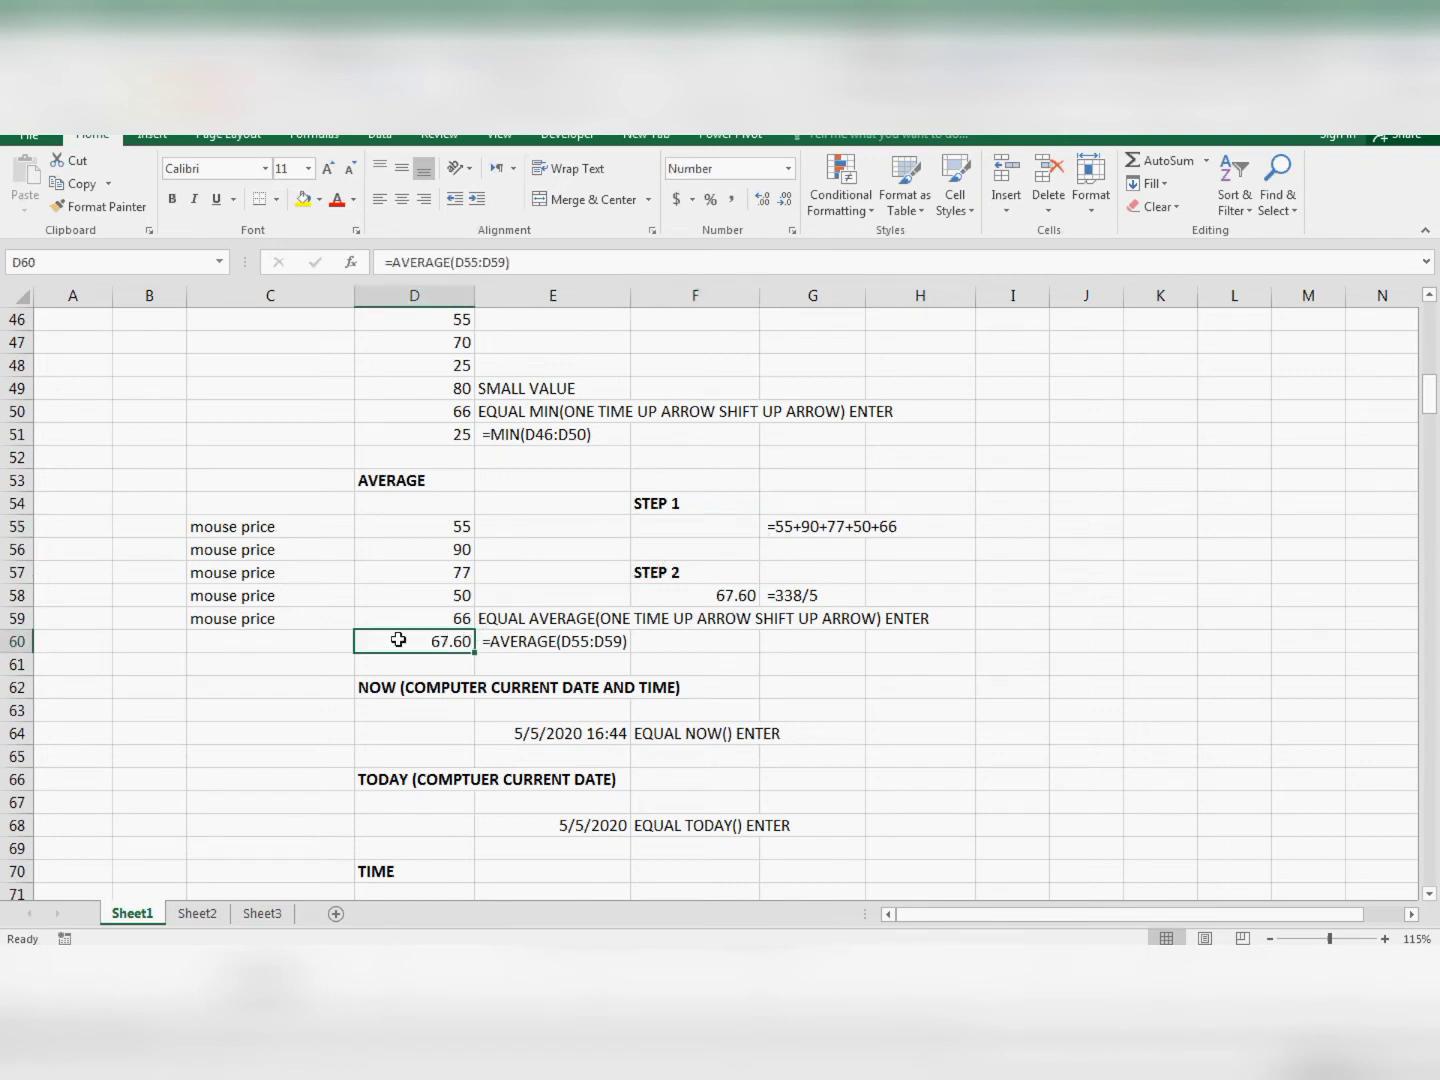
click(455, 620)
click(454, 595)
click(460, 571)
click(458, 549)
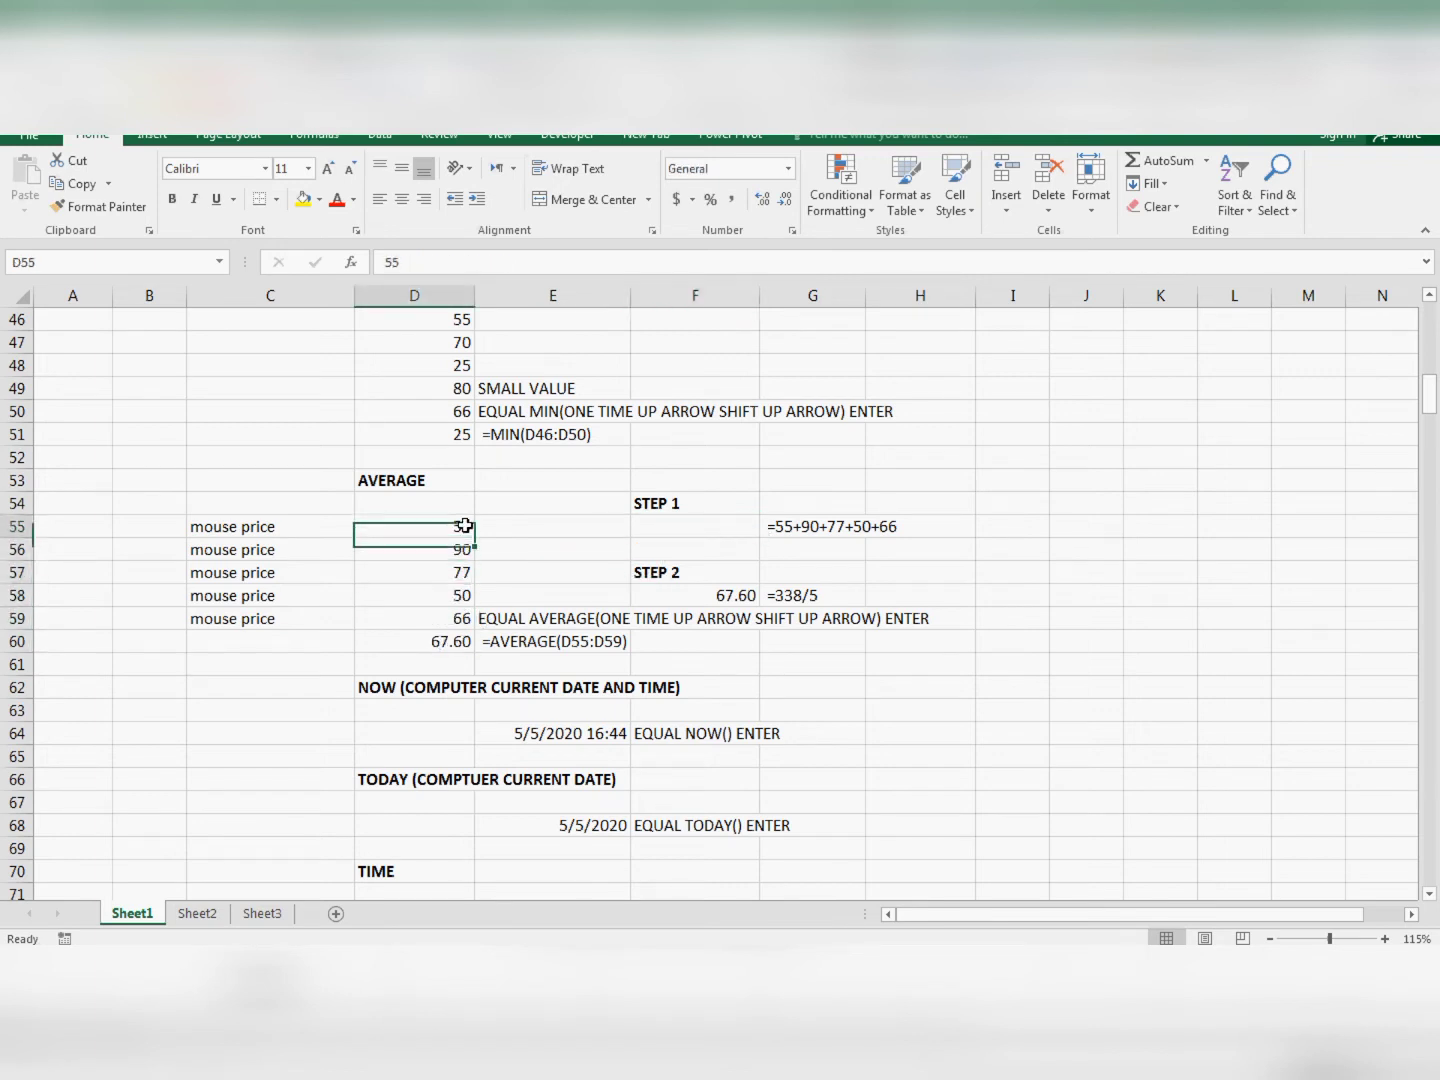
click(460, 527)
- Enter the formula =55+90+77+D58+D59 in cell F55 to total the mouse prices for STEP 1
click(741, 529)
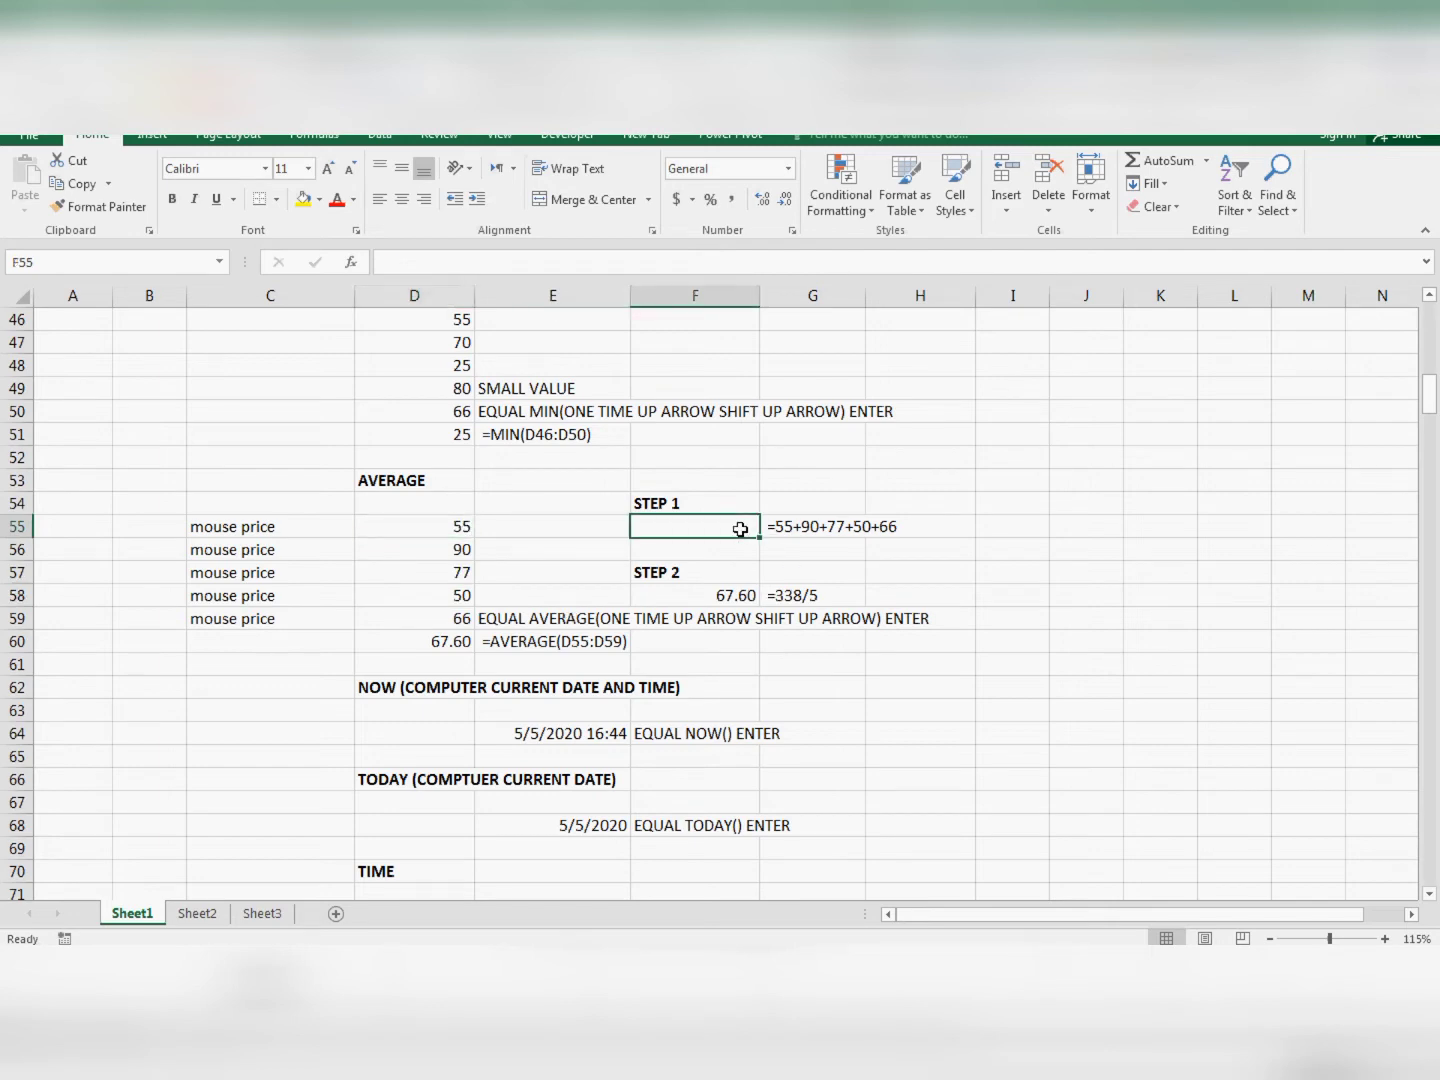
text(=)
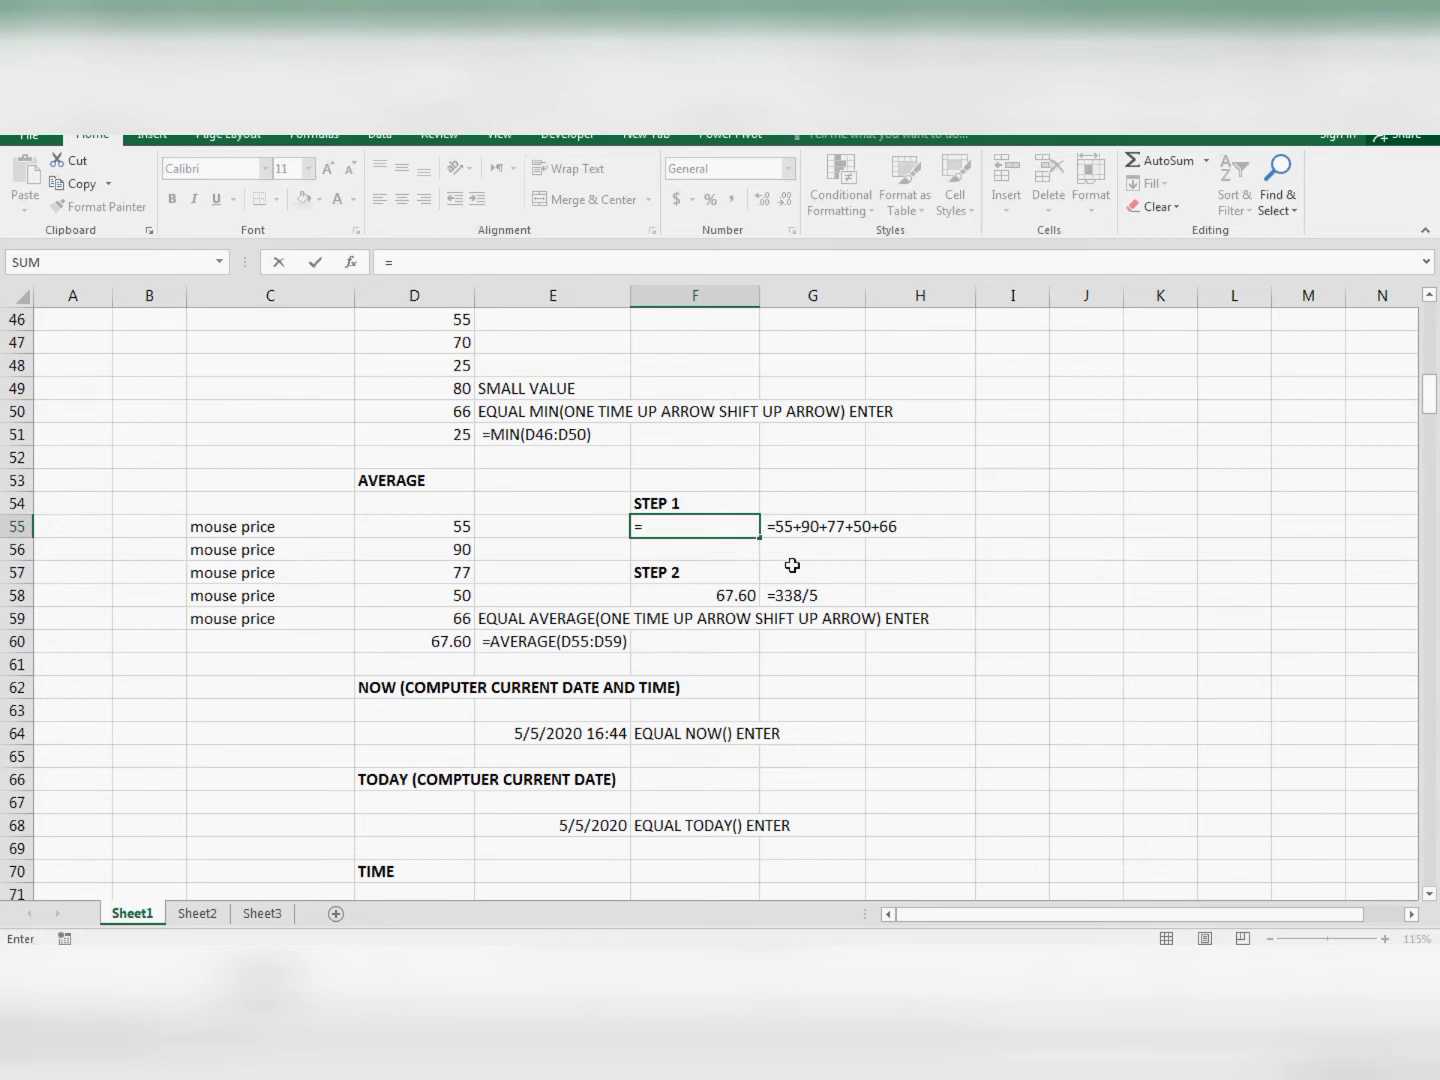
text(55+90+77)
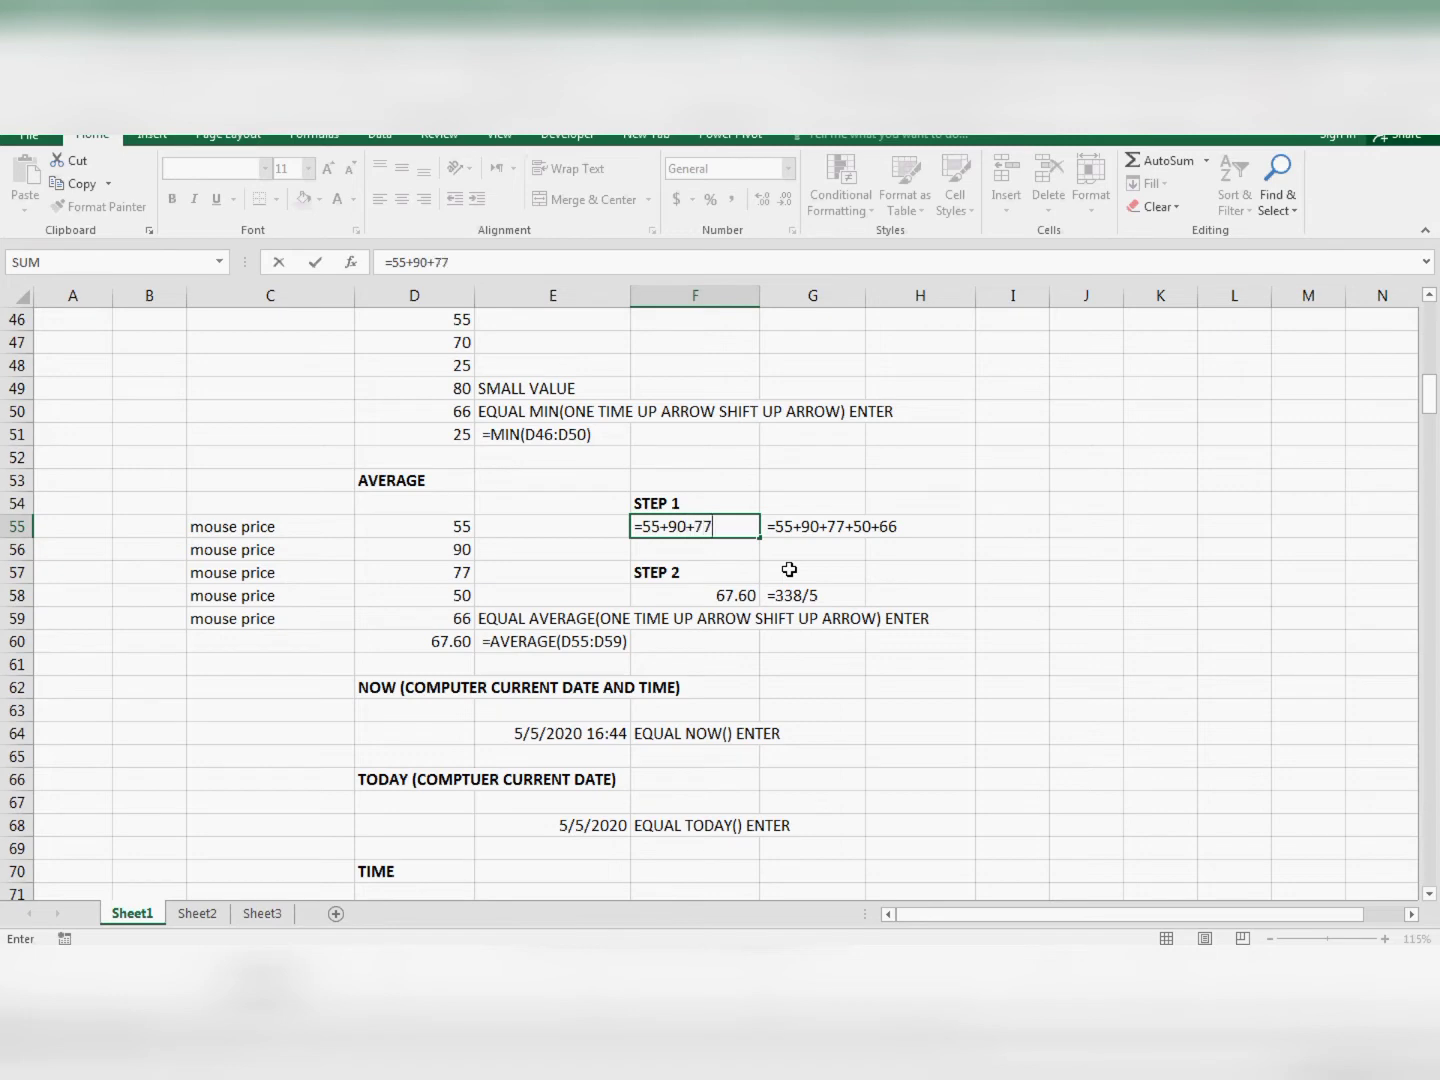
text(+)
key(Left)
key(Left)
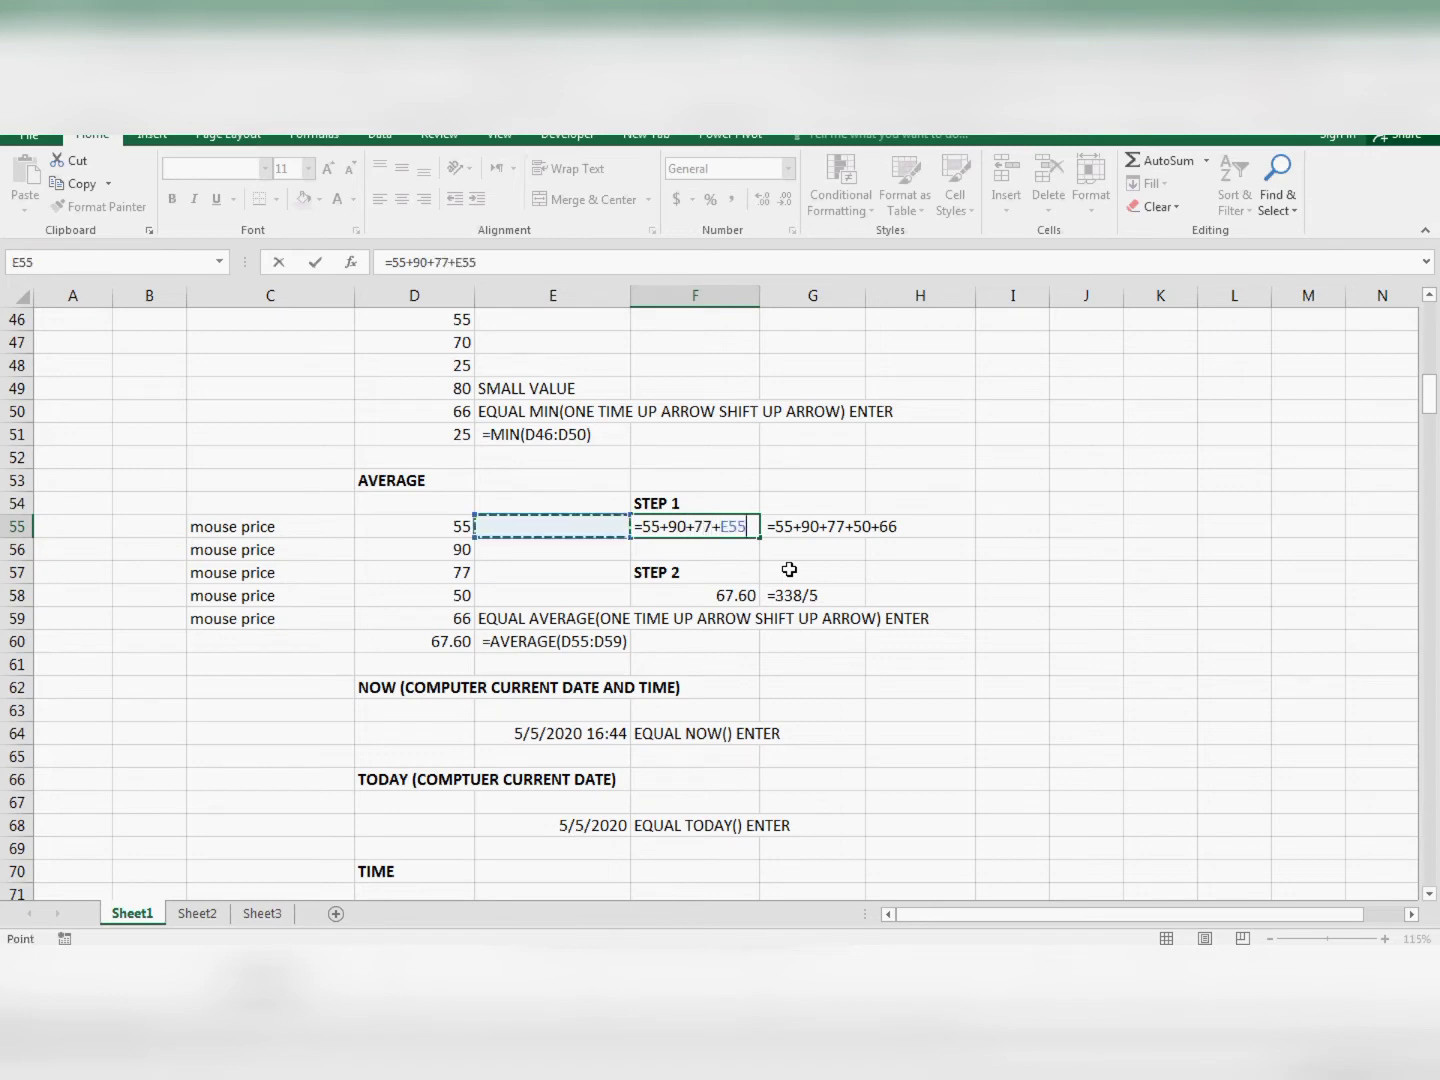
key(Down)
key(Down)
key(Down)
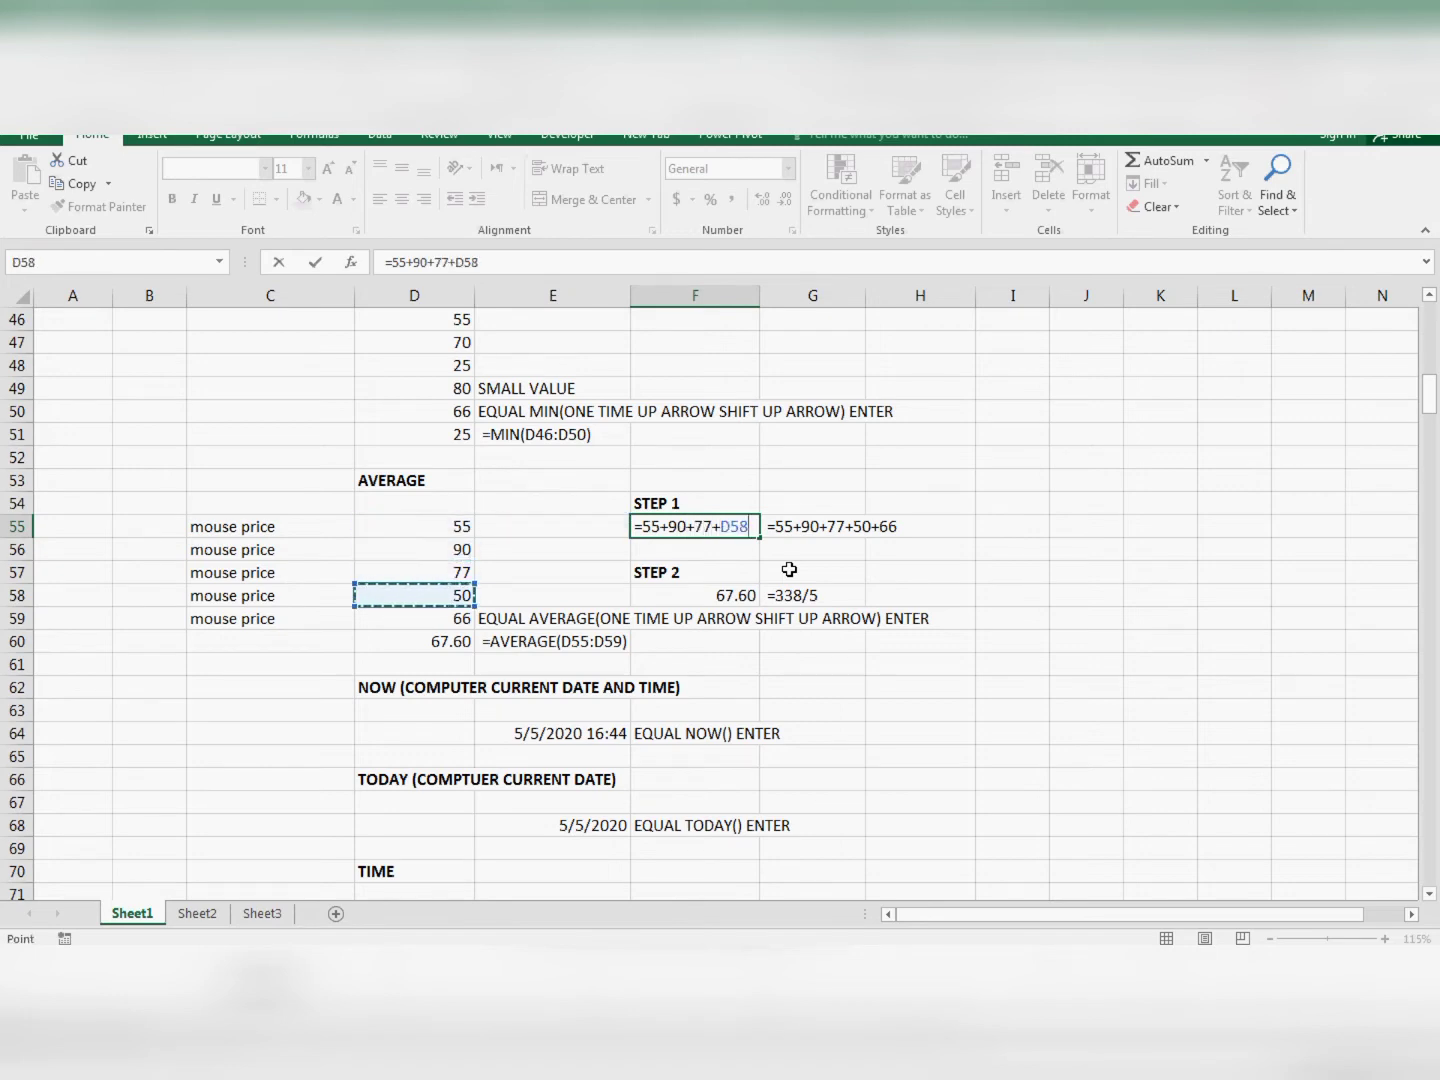
text(+)
key(Left)
key(Left)
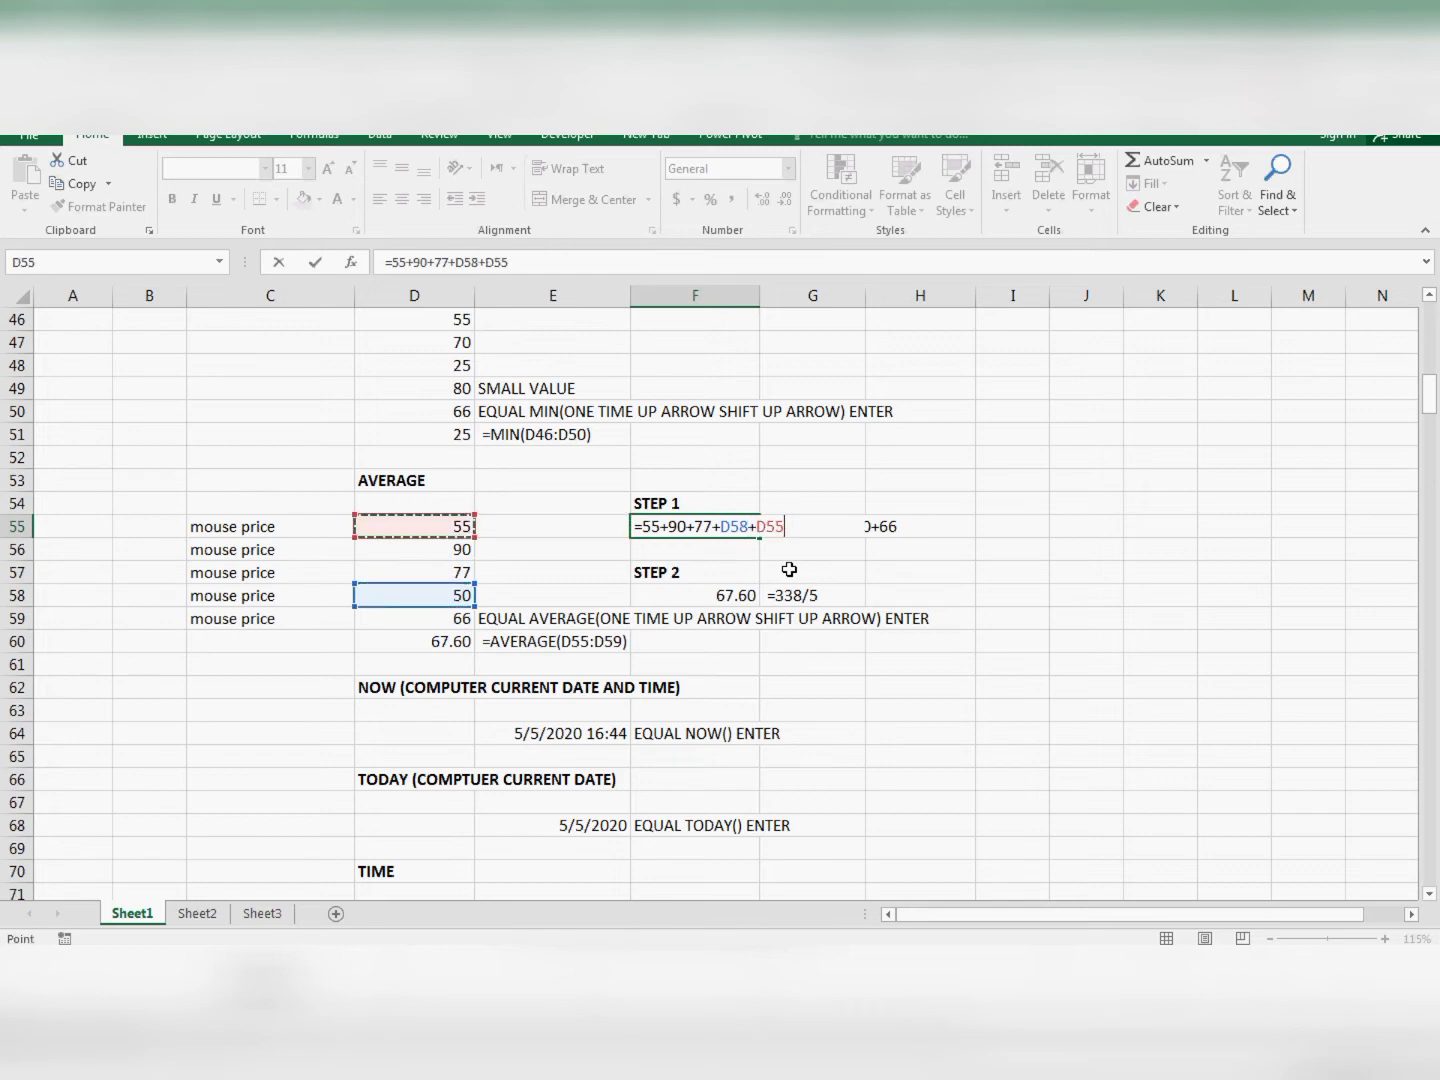
key(Down)
key(Down)
key(Down)
key(Down)
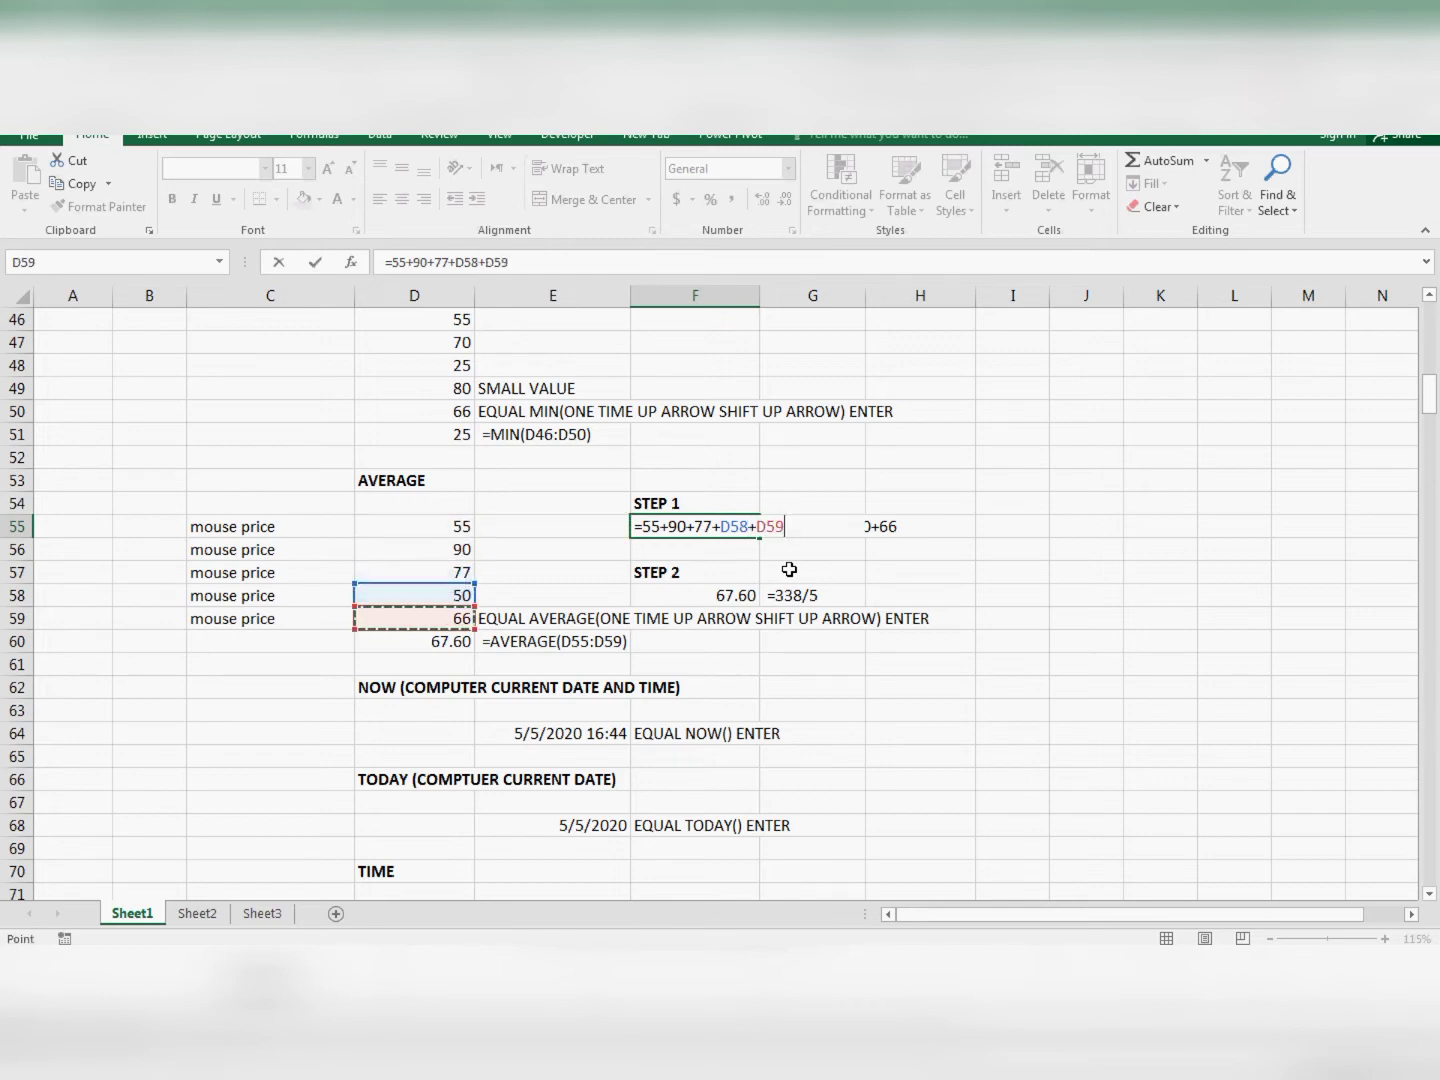
key(Return)
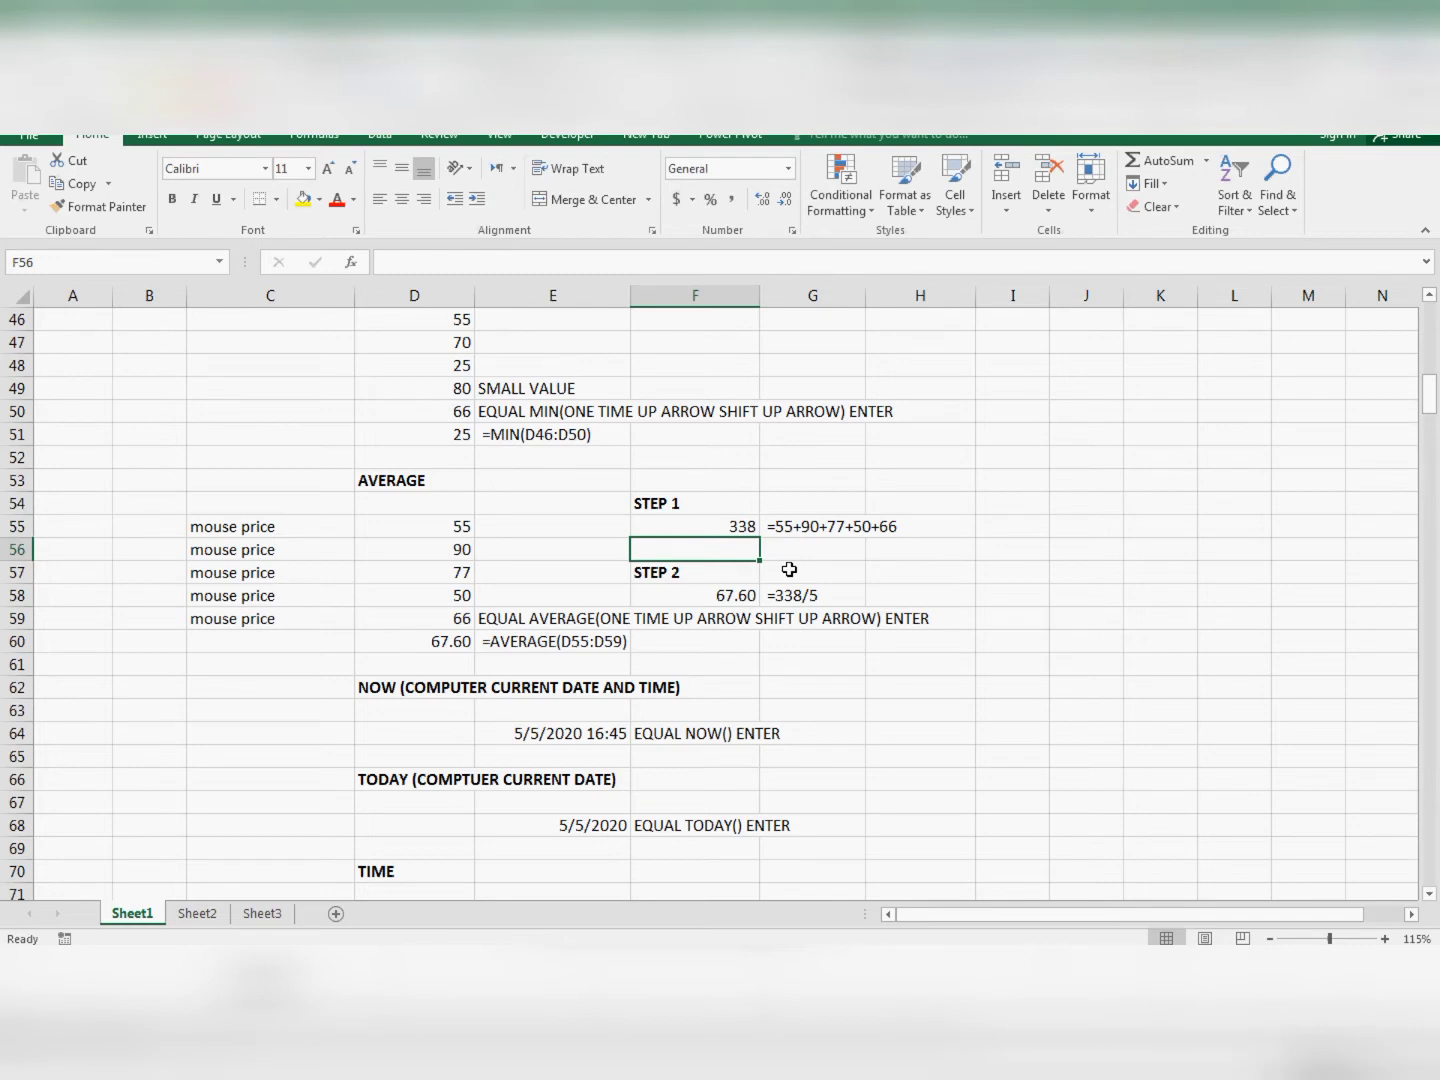
- Clear the existing division formula from cell F58 under the STEP 2 heading
click(710, 600)
key(Delete)
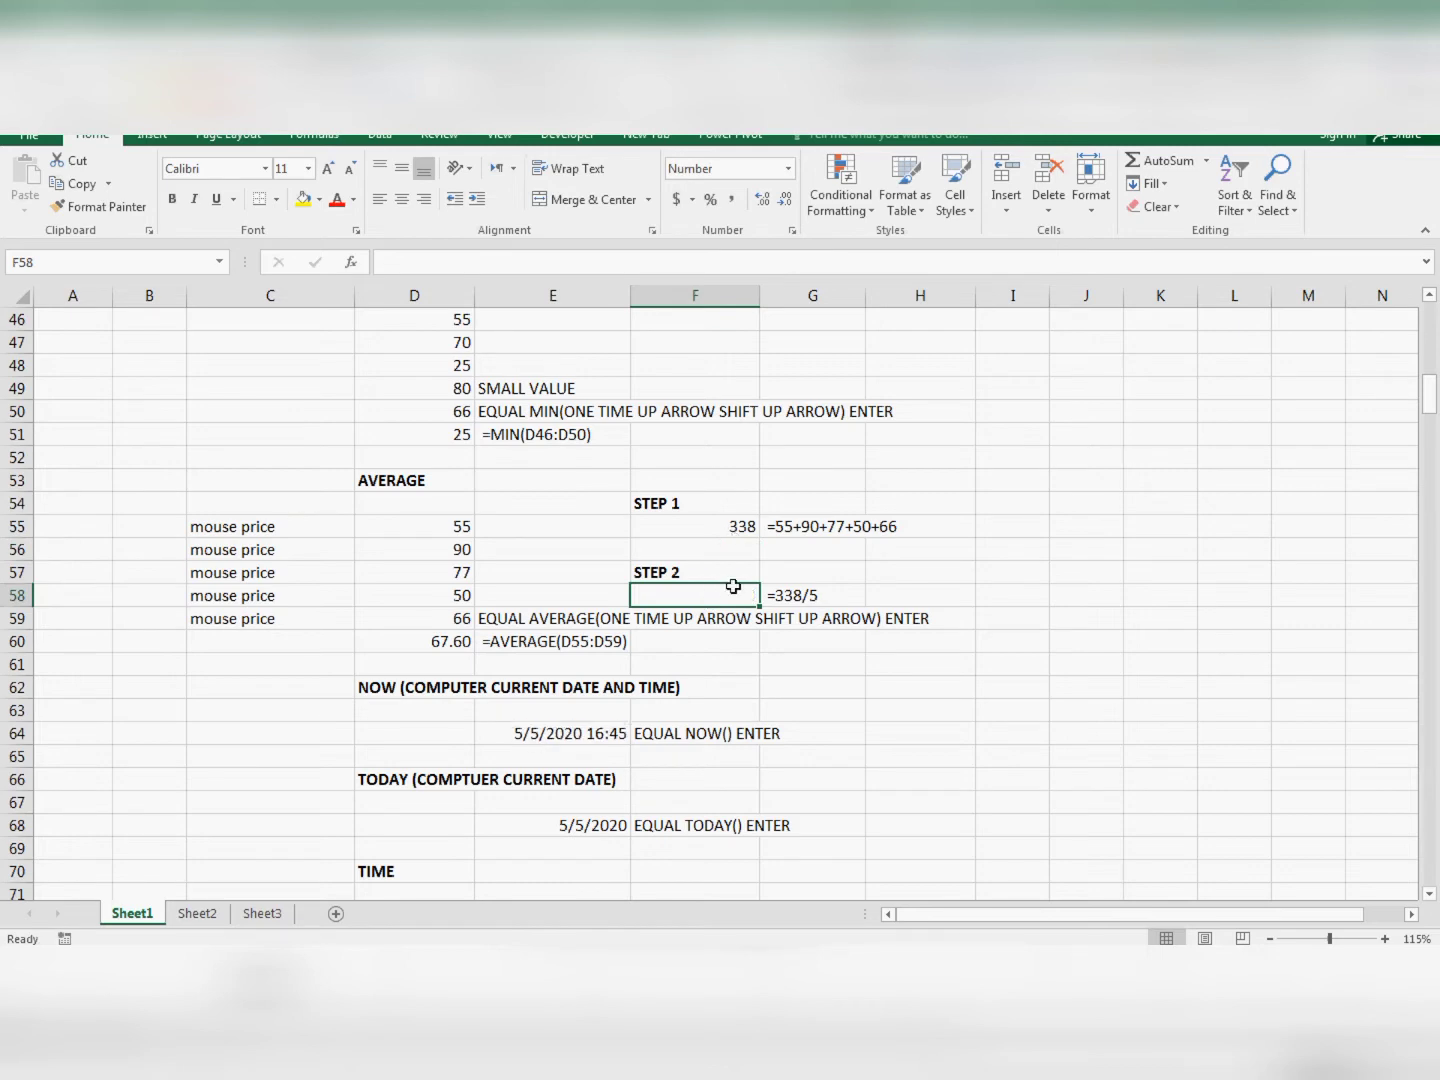
- Count the mouse price entries in D55:D59 and examine the STEP 1 total in F55 as inputs for the division
click(443, 529)
click(440, 553)
click(436, 591)
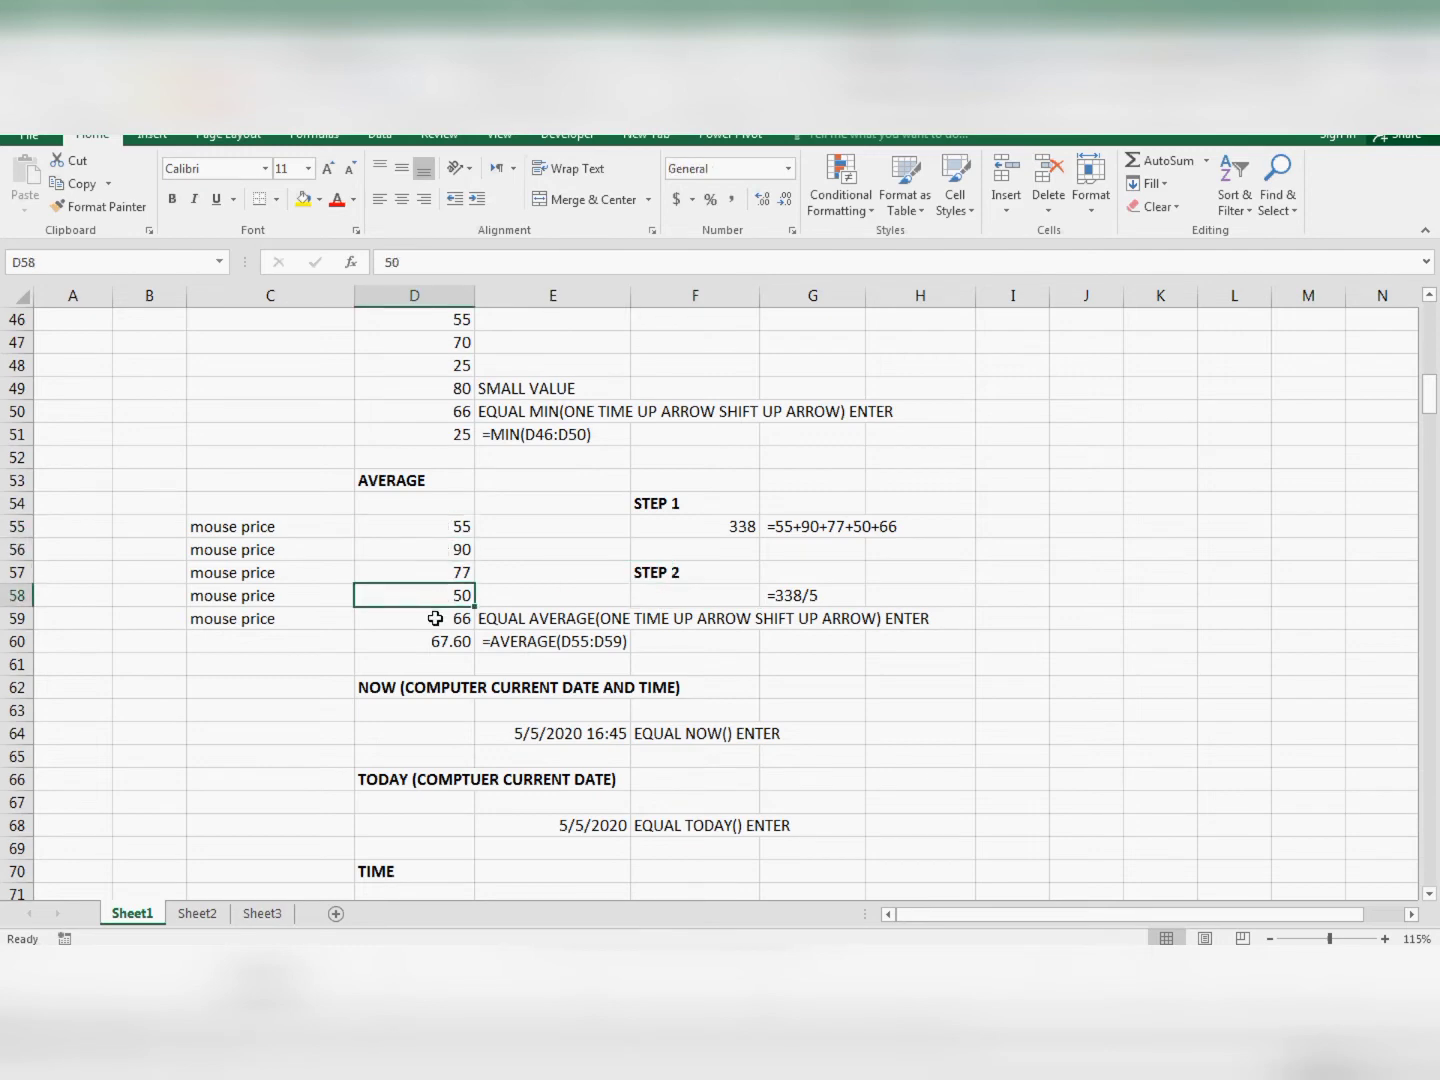
click(436, 618)
click(442, 597)
click(445, 570)
click(447, 549)
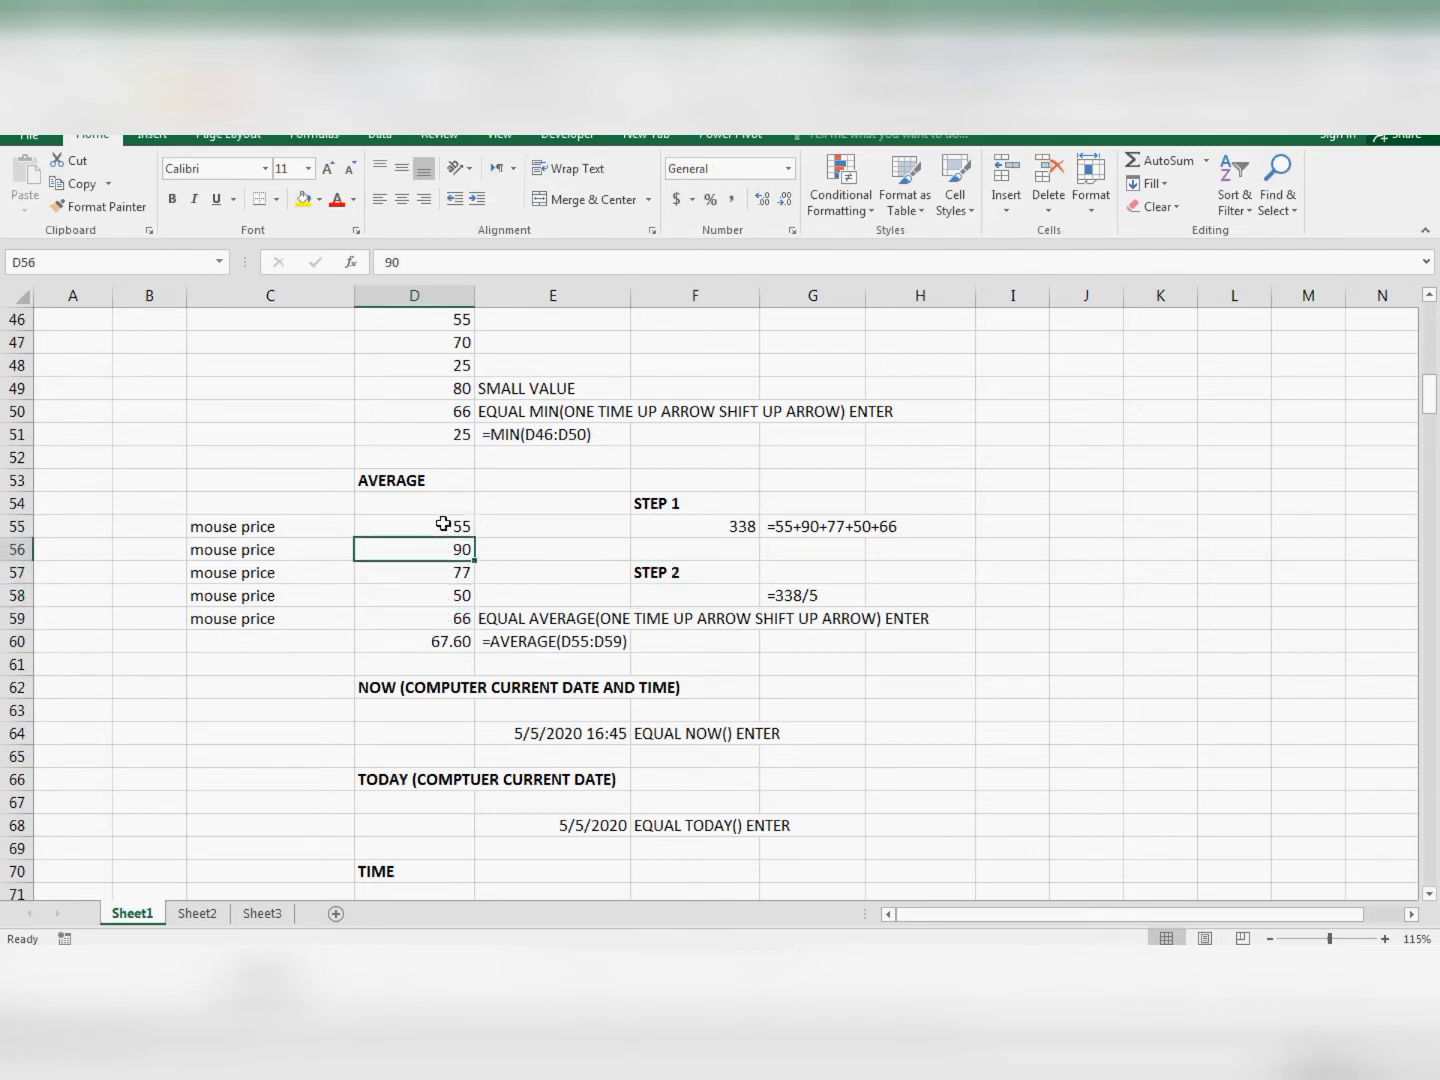
click(443, 525)
click(681, 592)
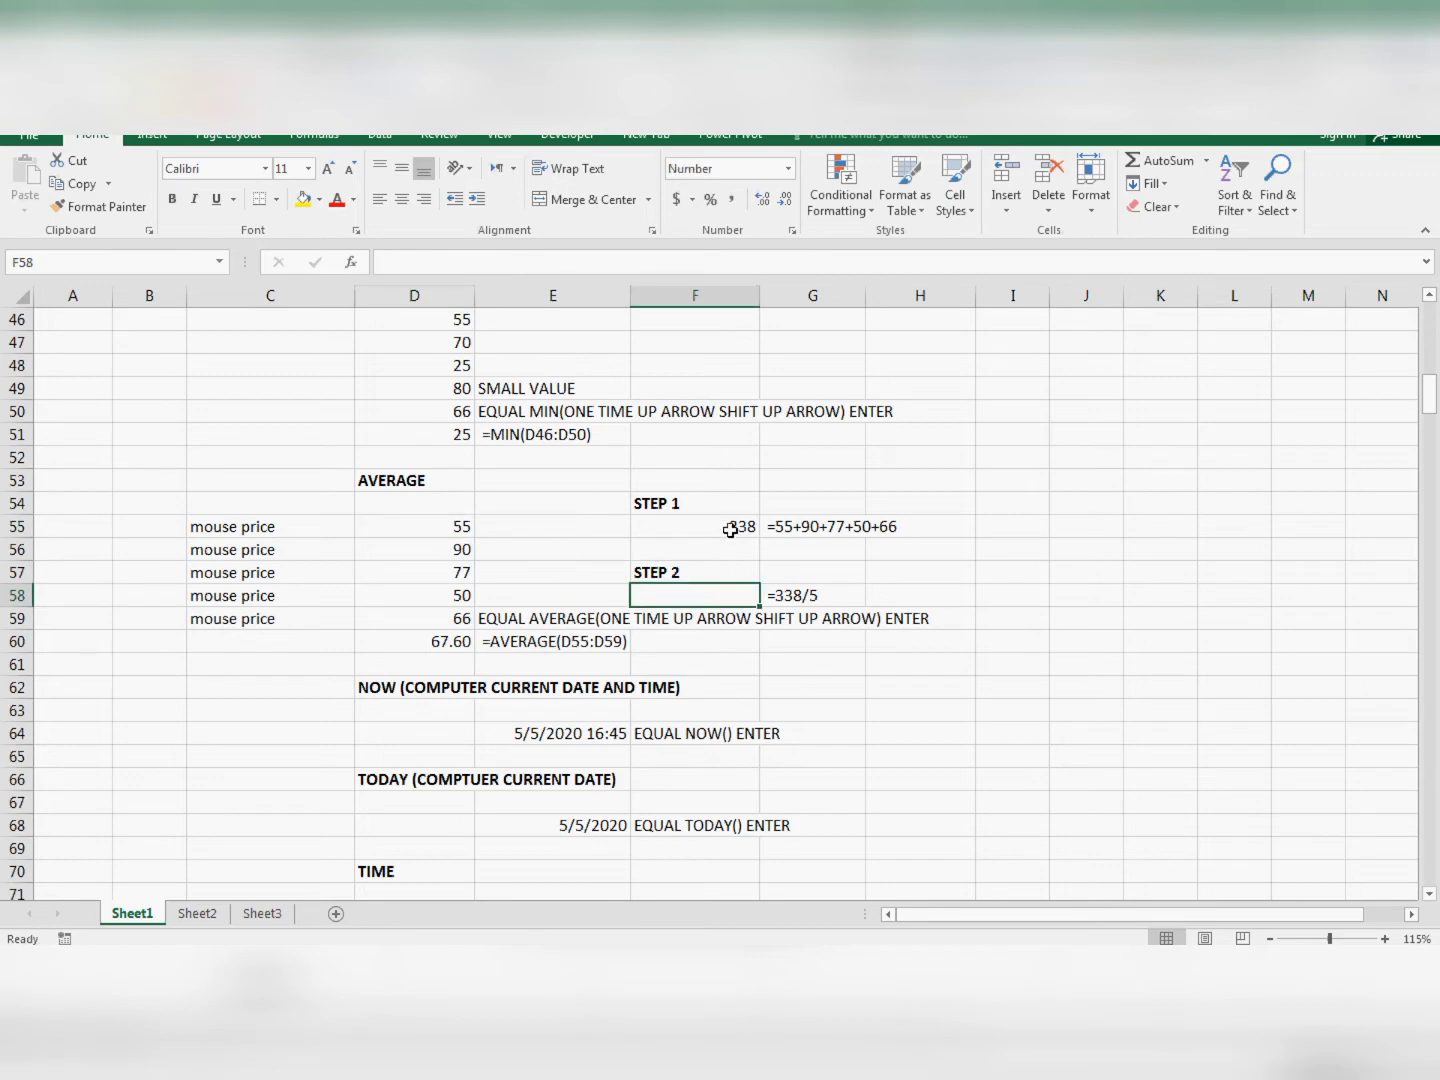
click(746, 526)
click(713, 589)
click(416, 549)
click(420, 586)
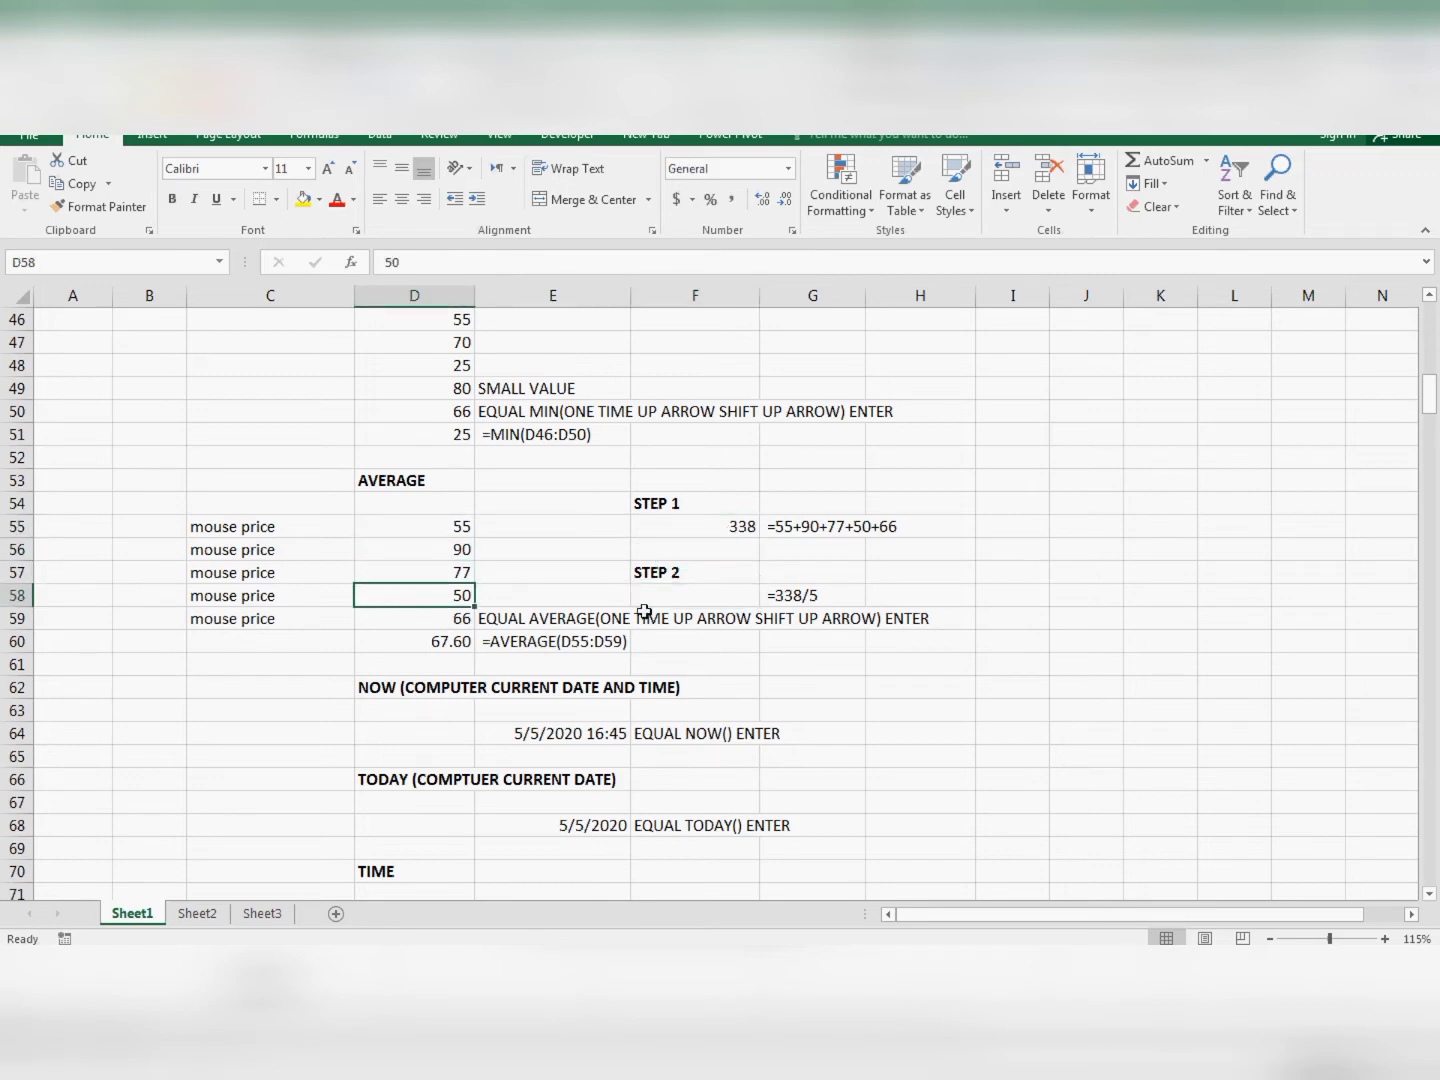
click(746, 526)
- Enter the formula =338/5 in cell F58 to calculate the average manually for STEP 2
click(730, 599)
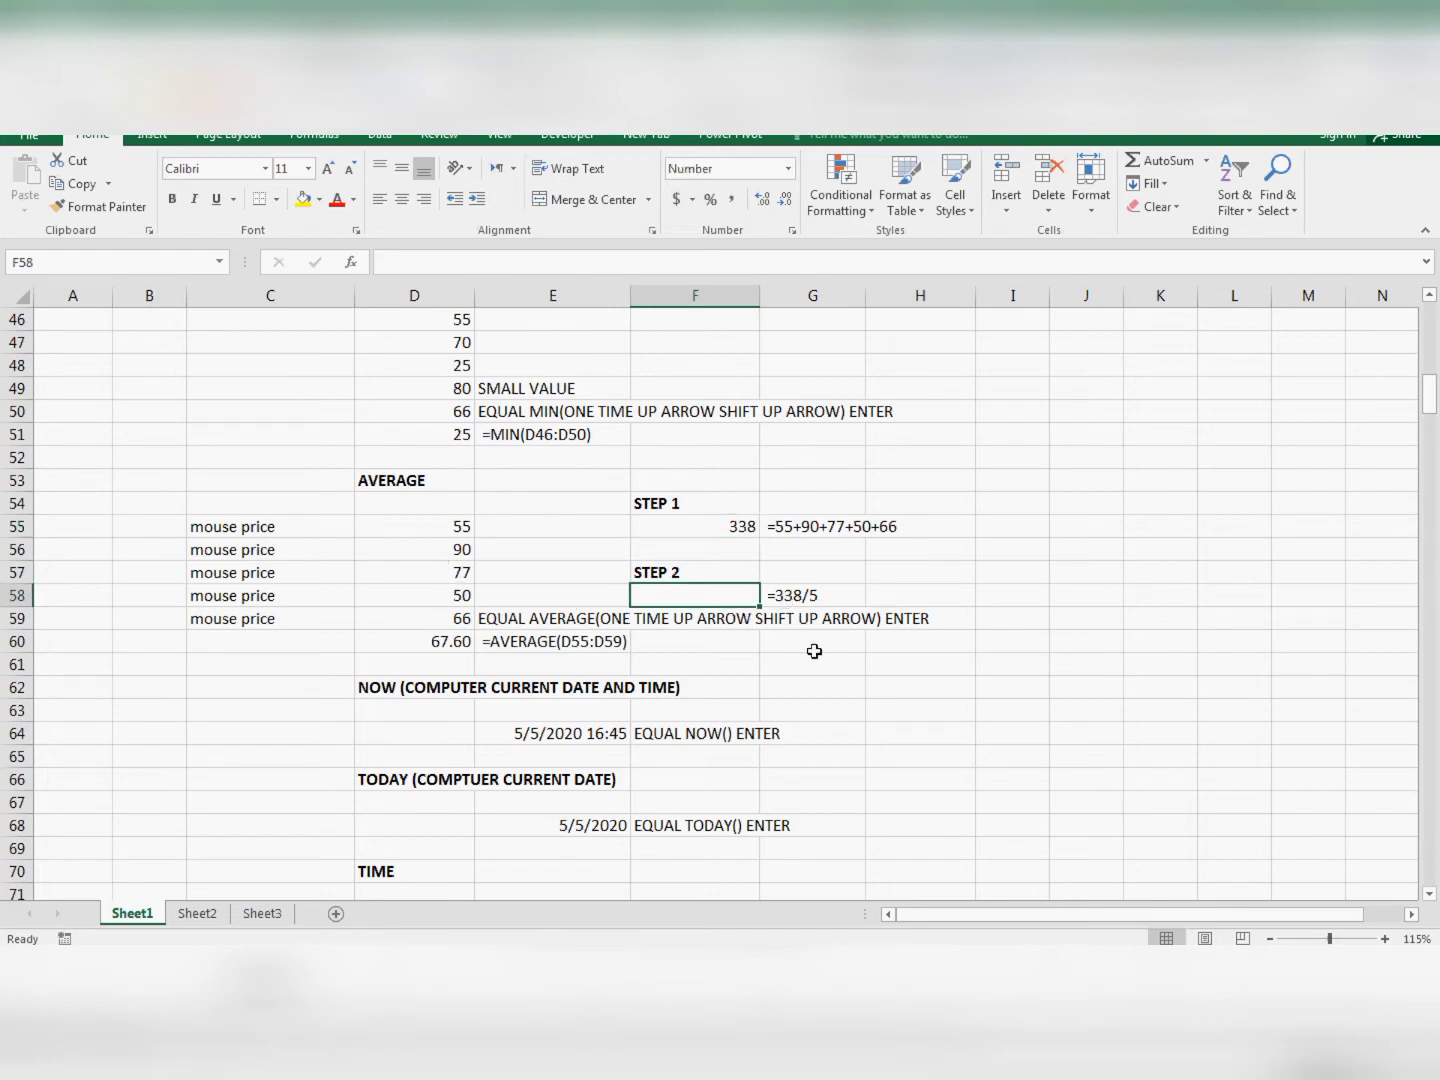
text(=)
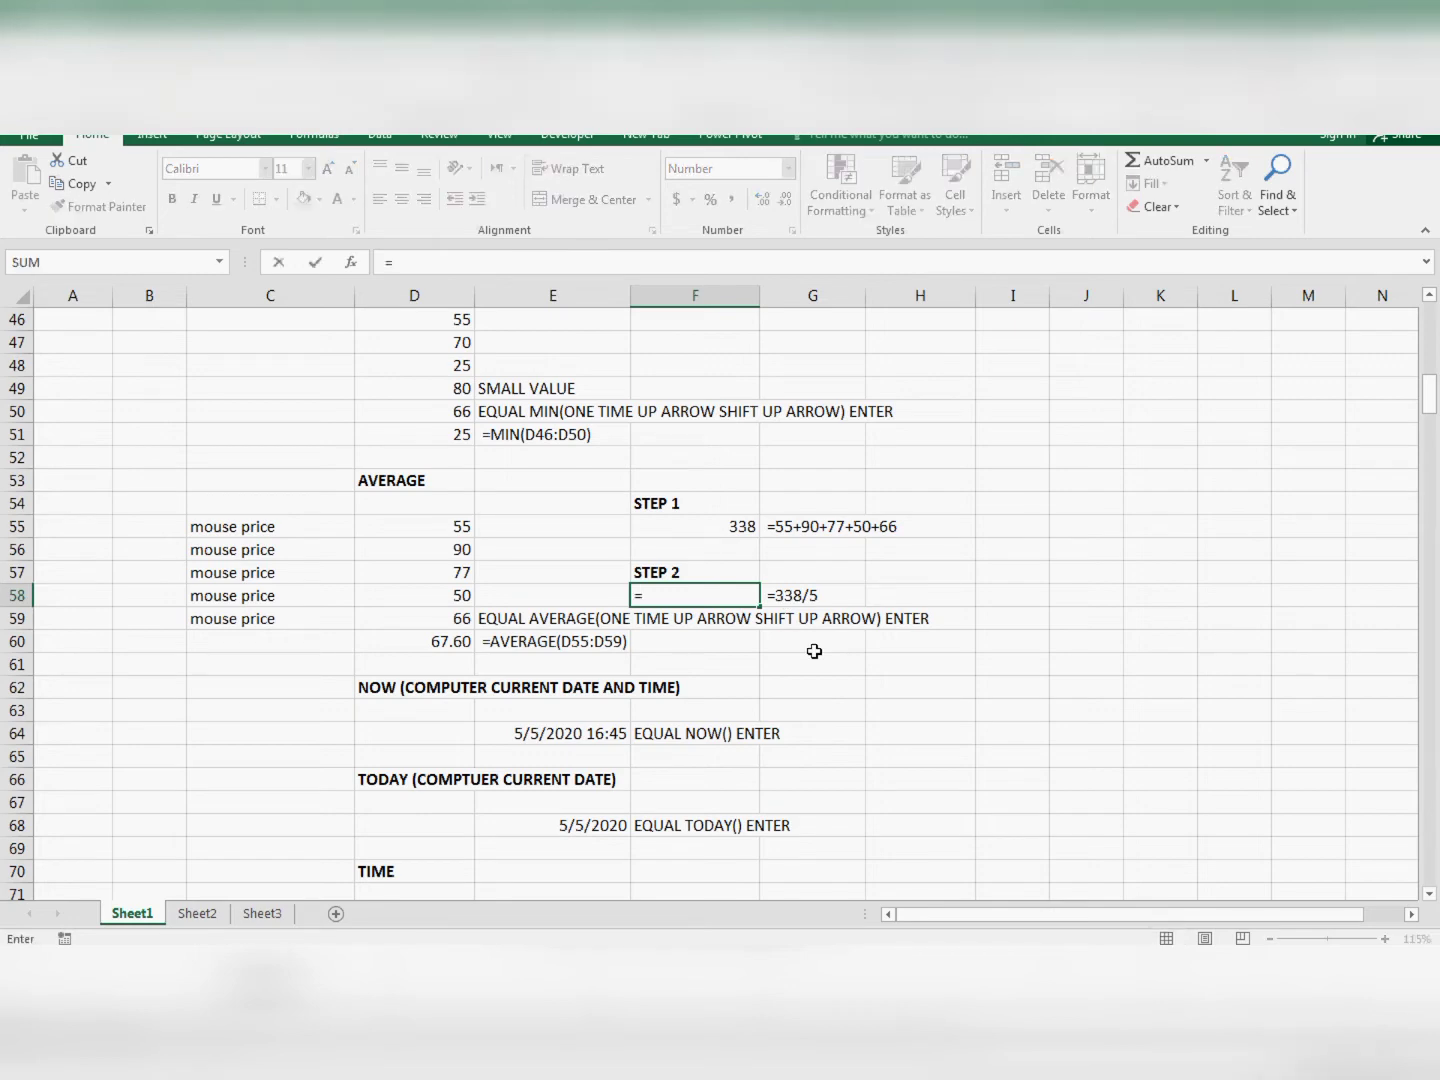
text(338/5)
key(Return)
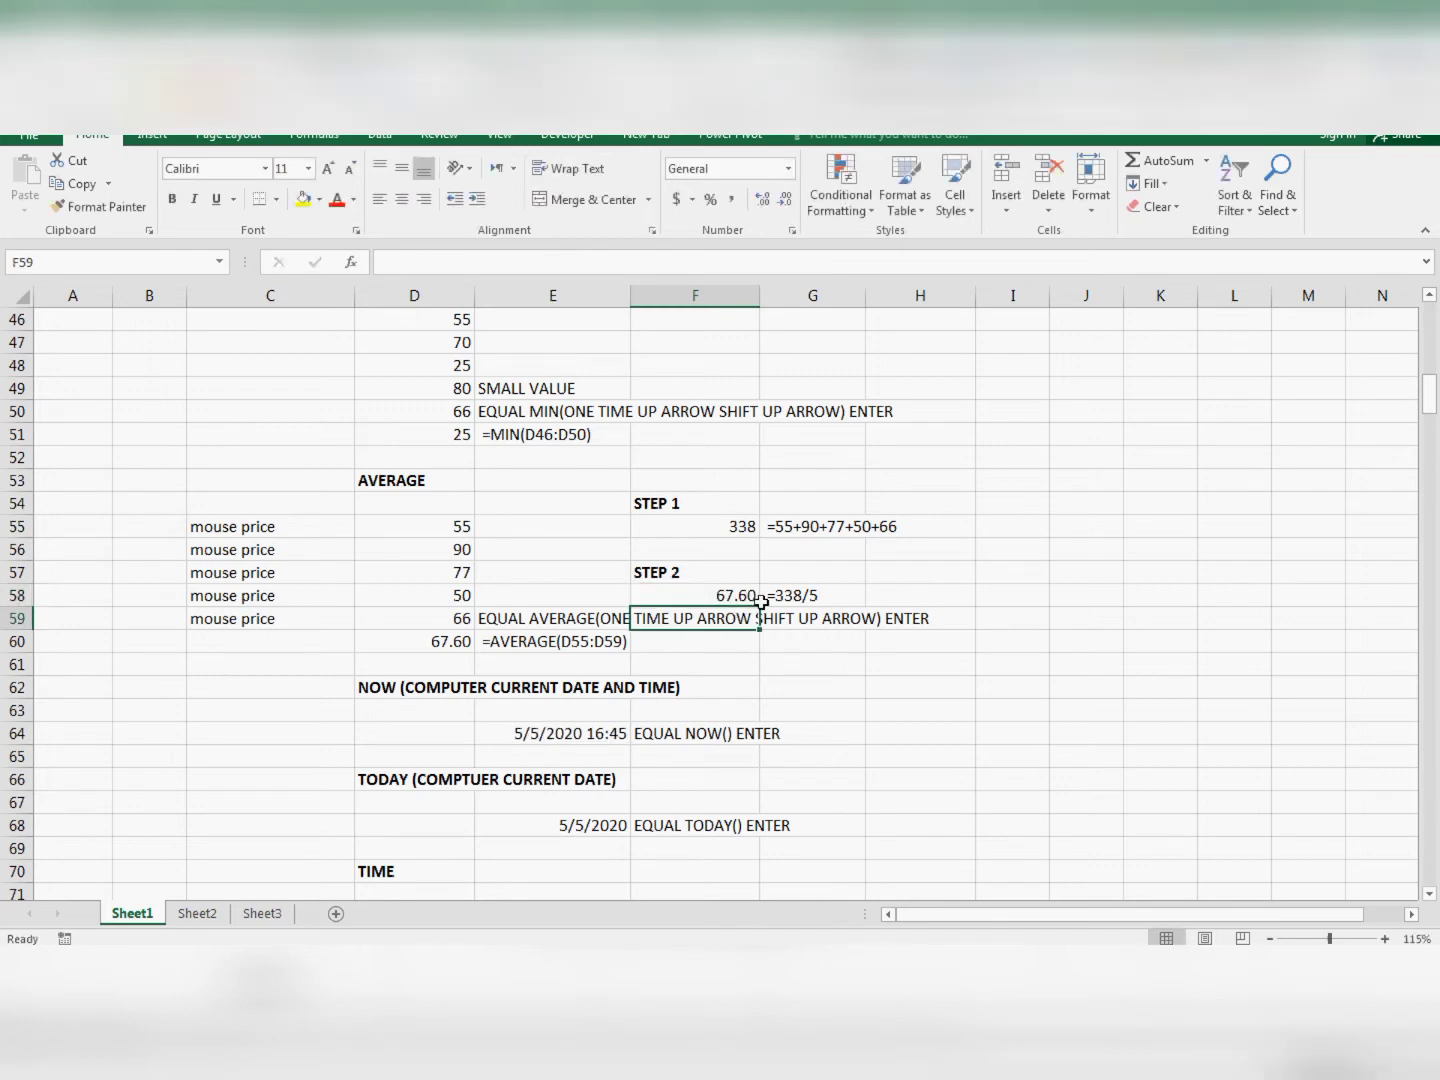
- Review the AVERAGE result in D60 against the mouse prices in D55:D59, and view the NOW section below
click(449, 650)
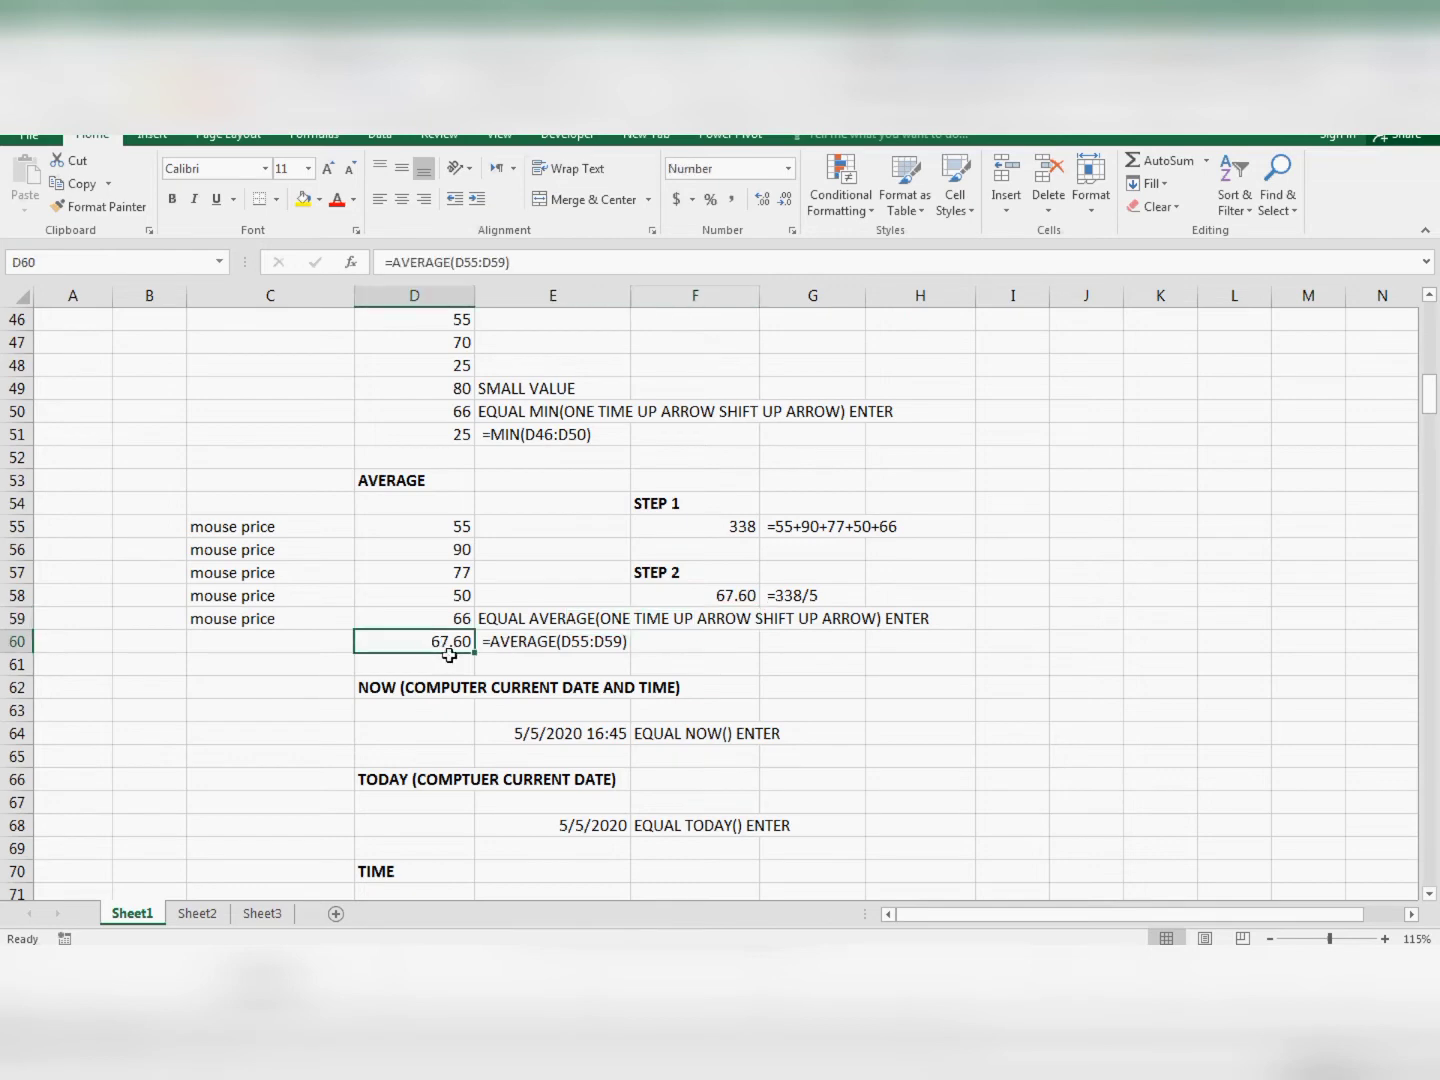
key(Return)
click(441, 526)
click(238, 542)
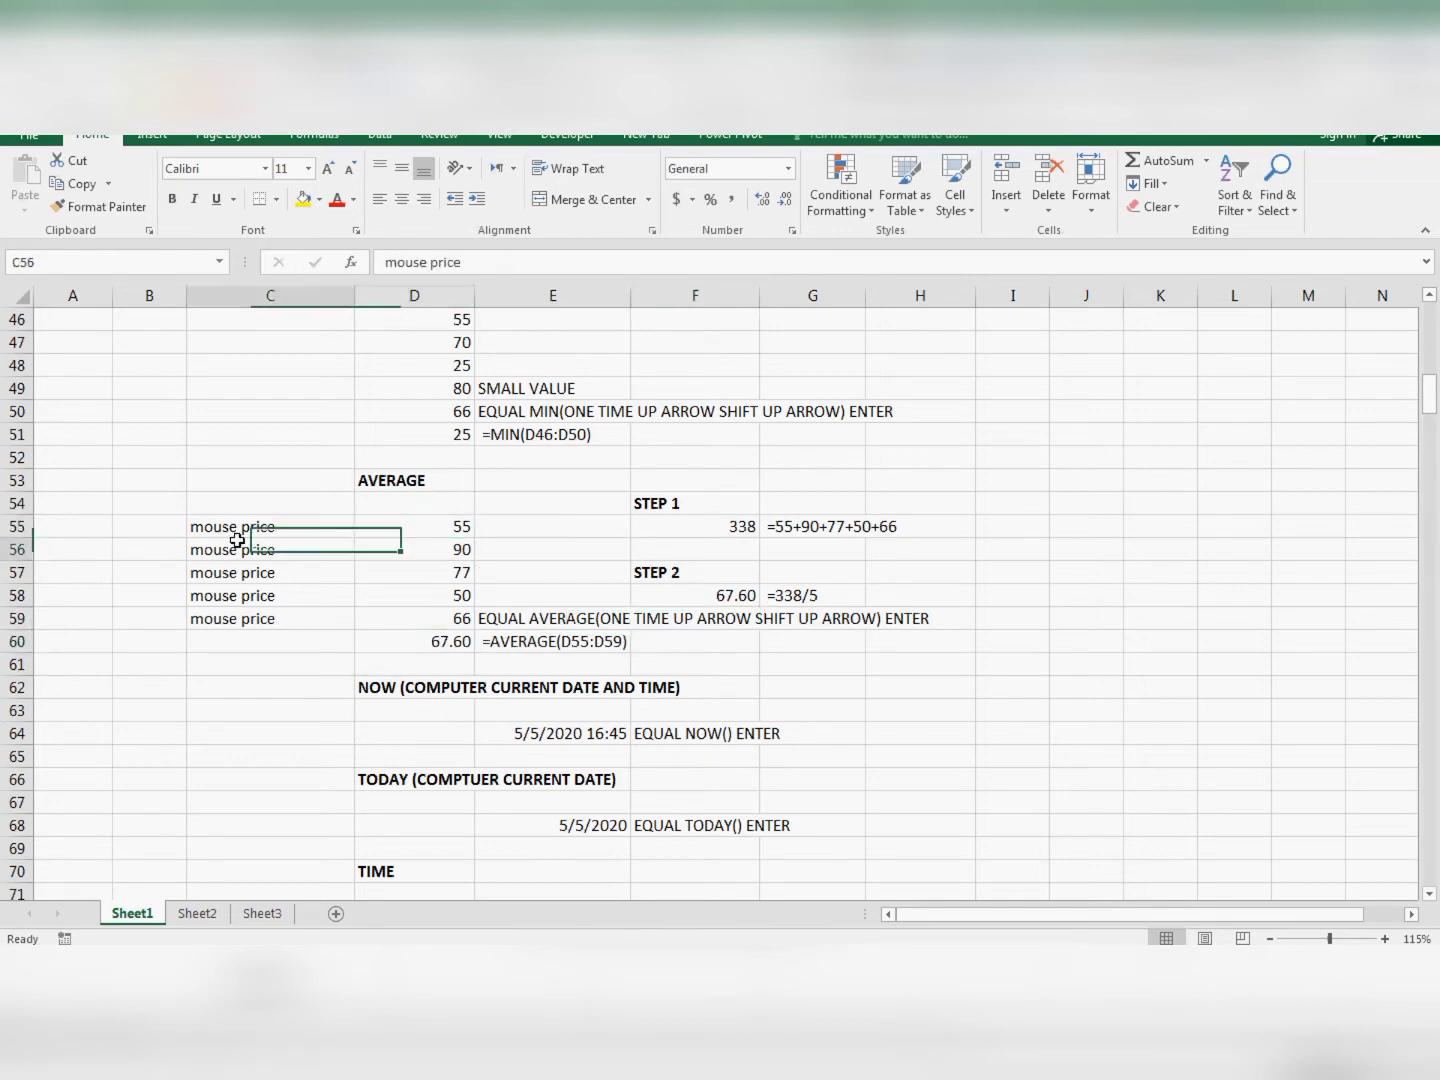
click(430, 530)
click(430, 550)
click(429, 573)
click(430, 595)
click(425, 612)
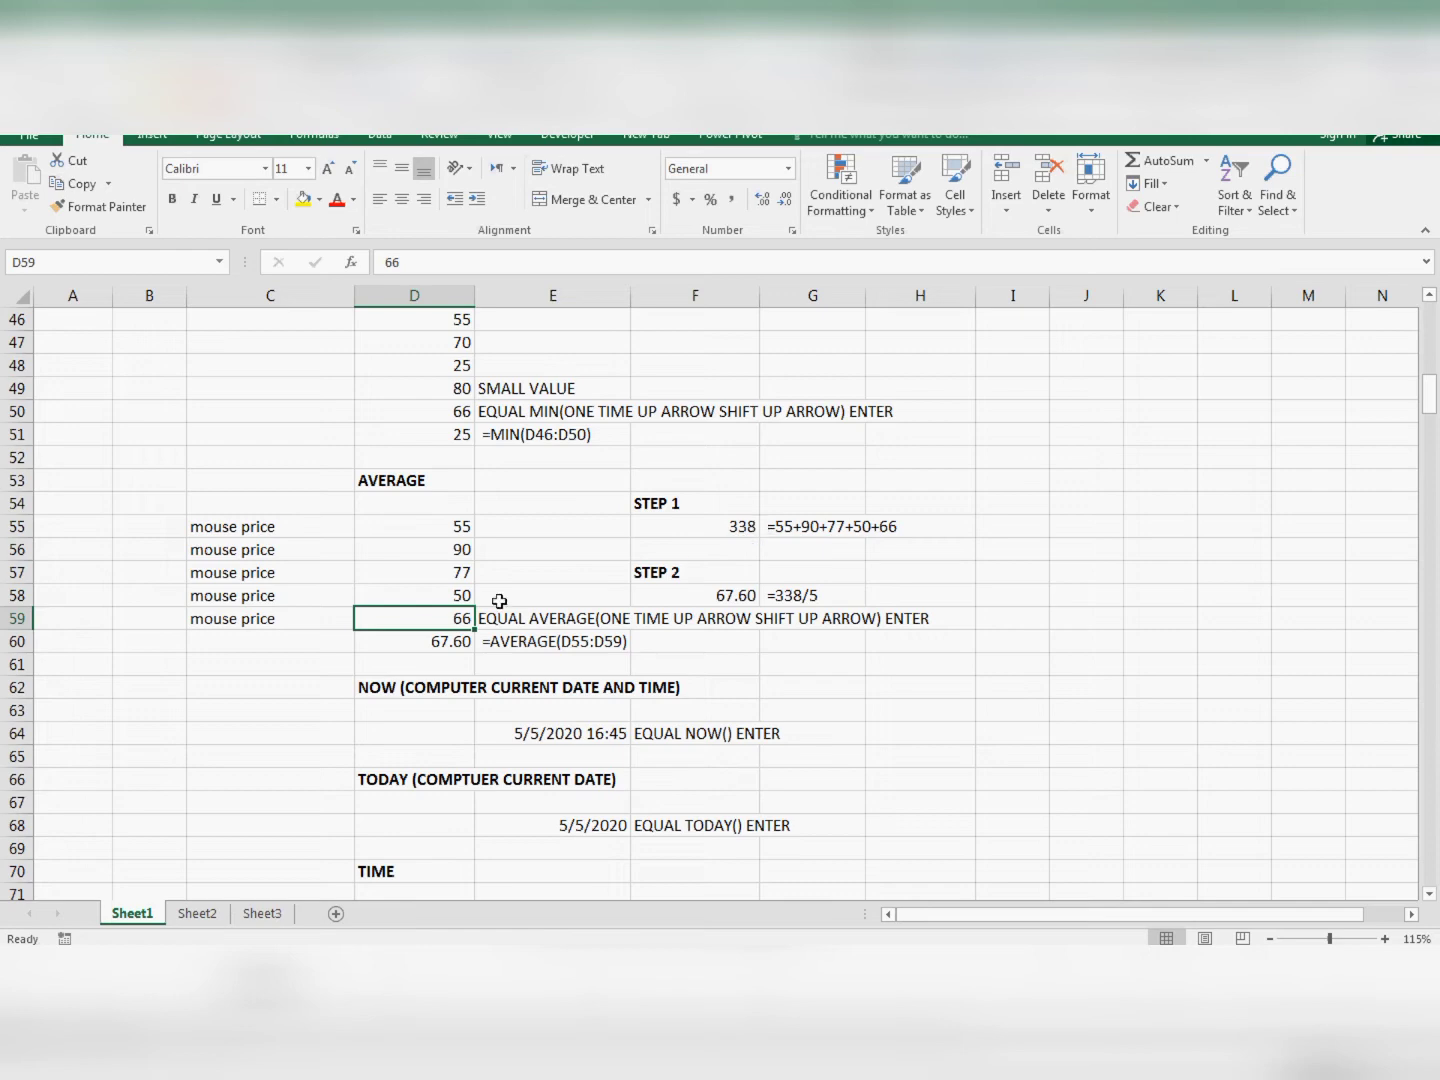
click(434, 651)
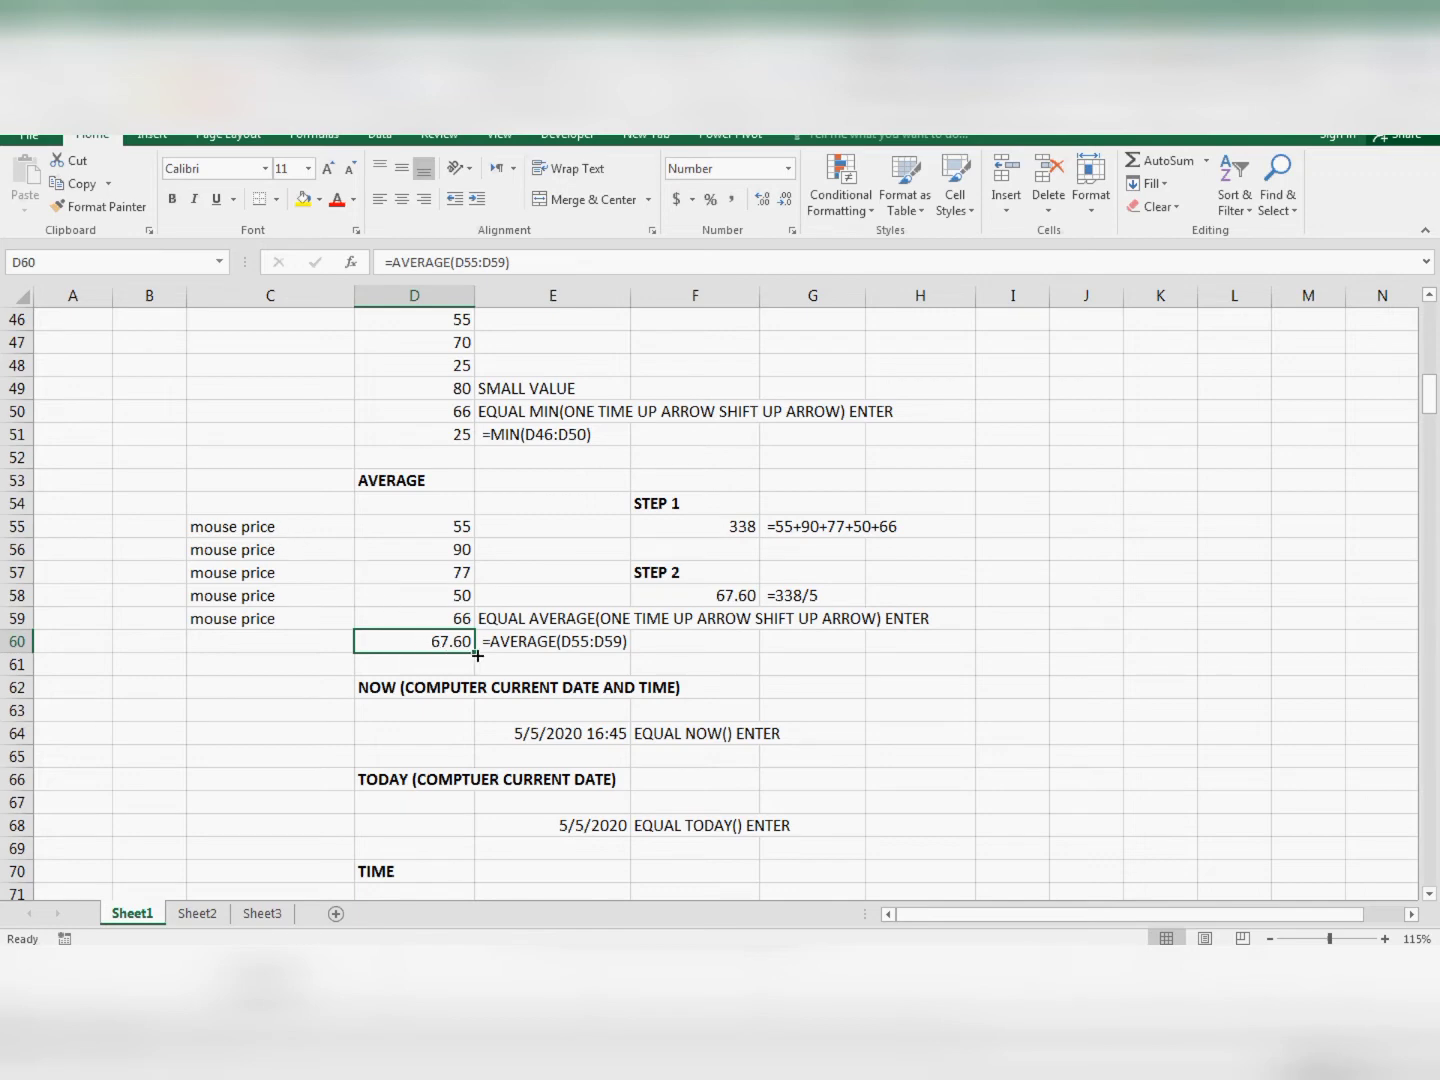
scroll(478, 655, down, 4)
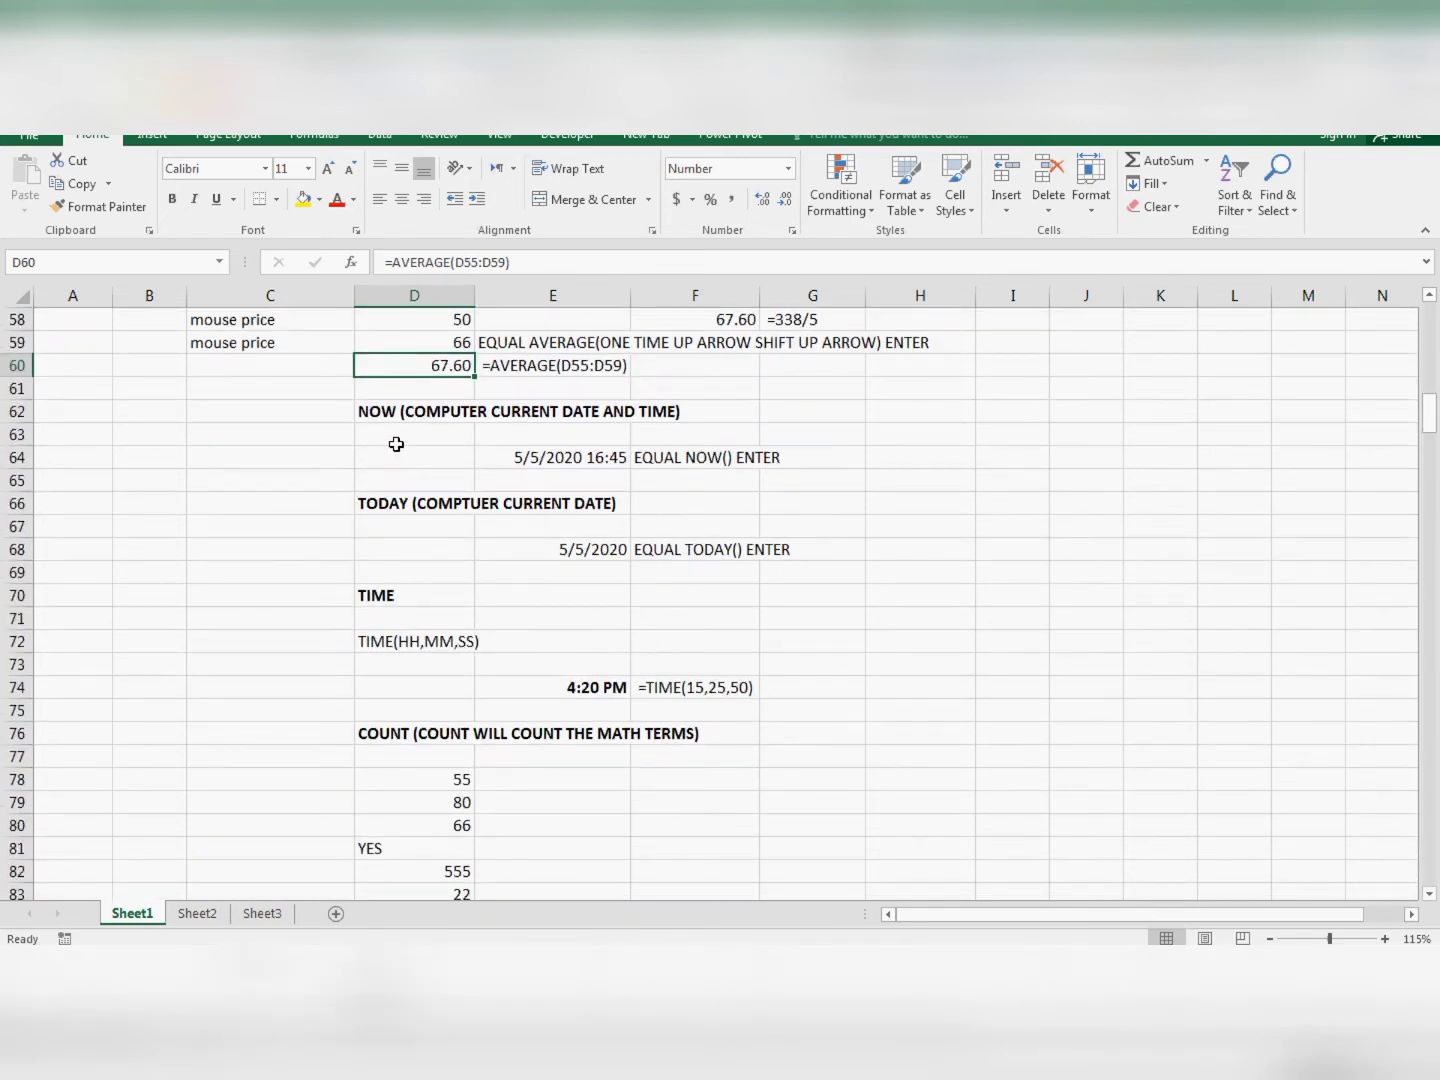
- Replace the contents of cell E64 under the NOW heading with the formula =NOW()
click(396, 445)
click(499, 432)
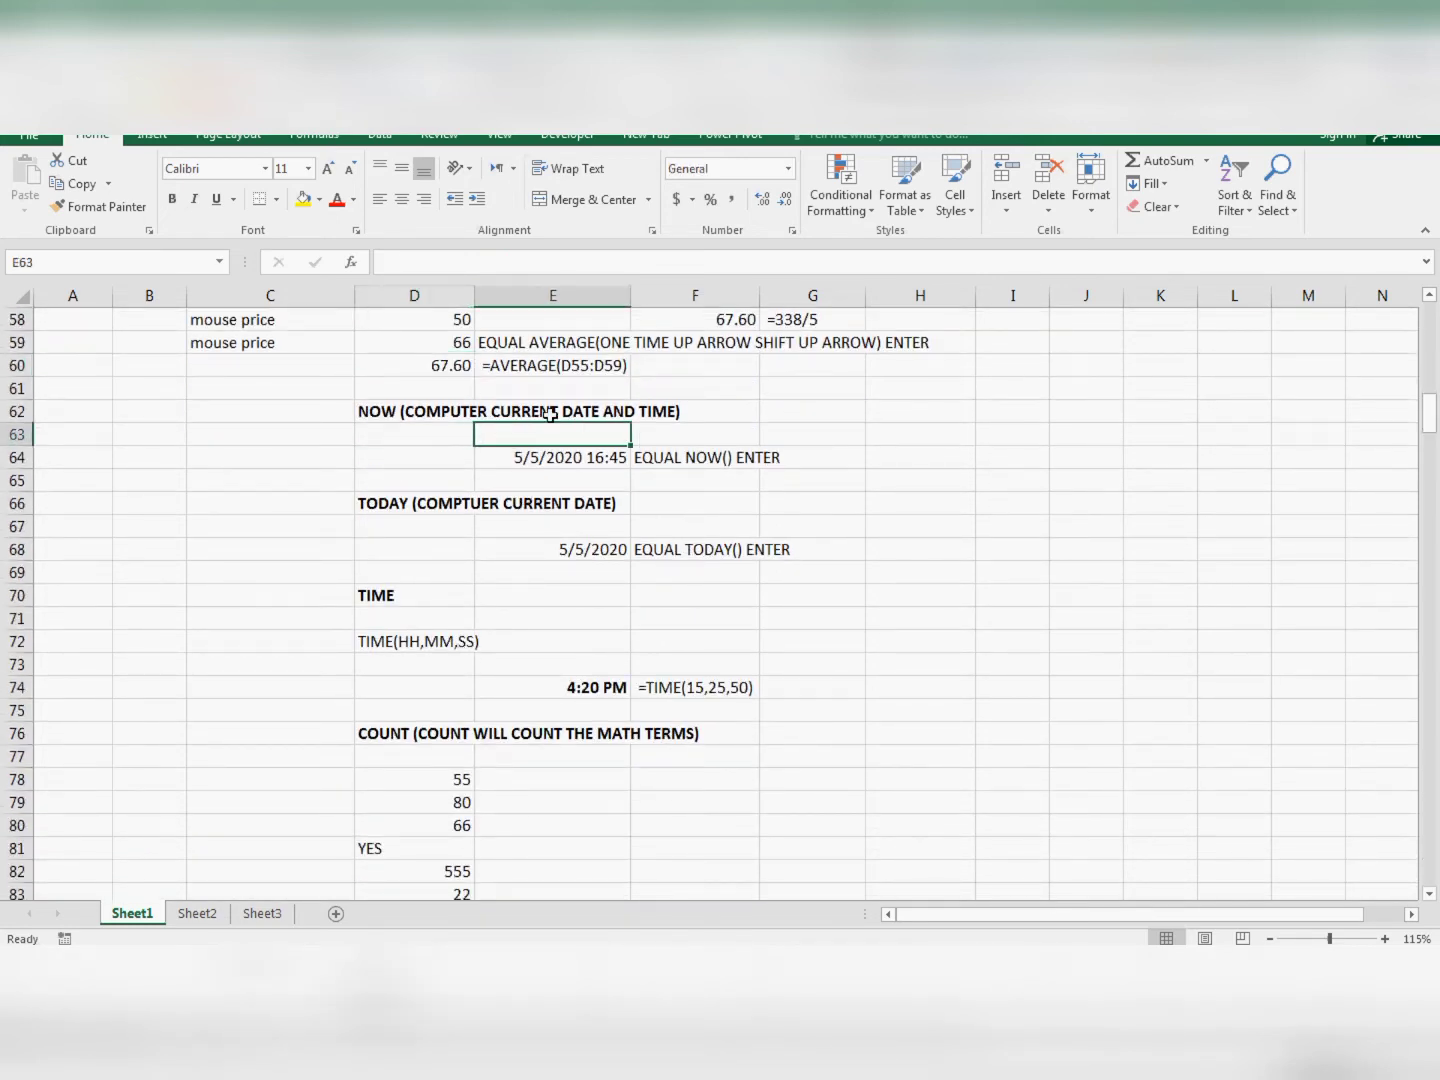
mouse_move(1376, 967)
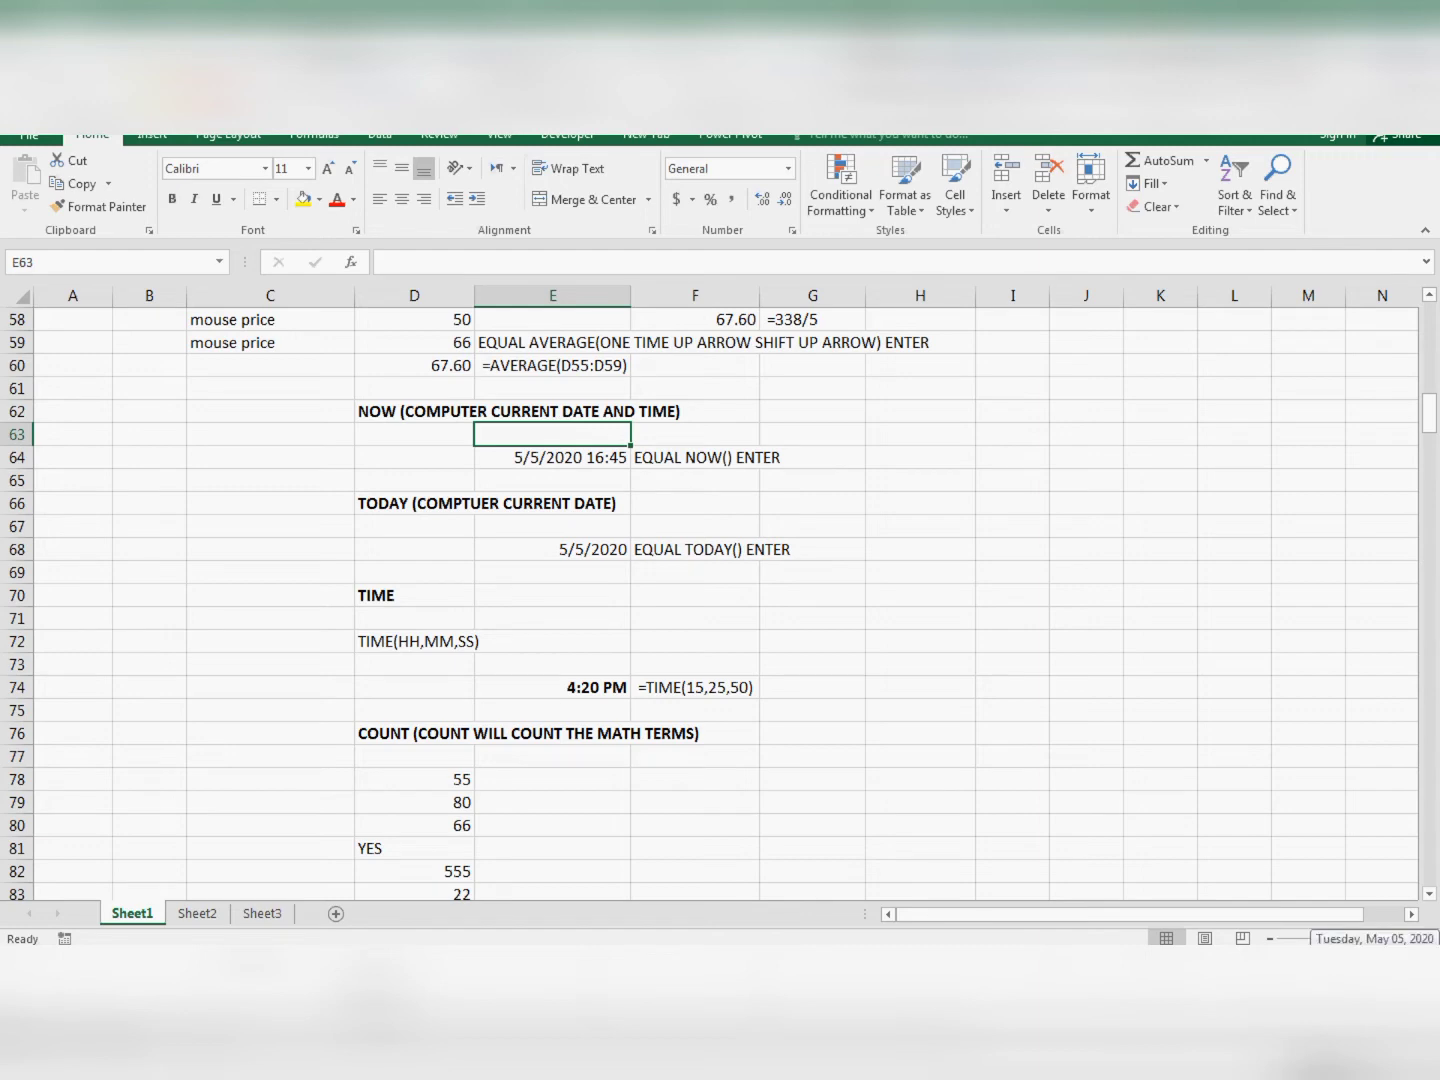
click(522, 457)
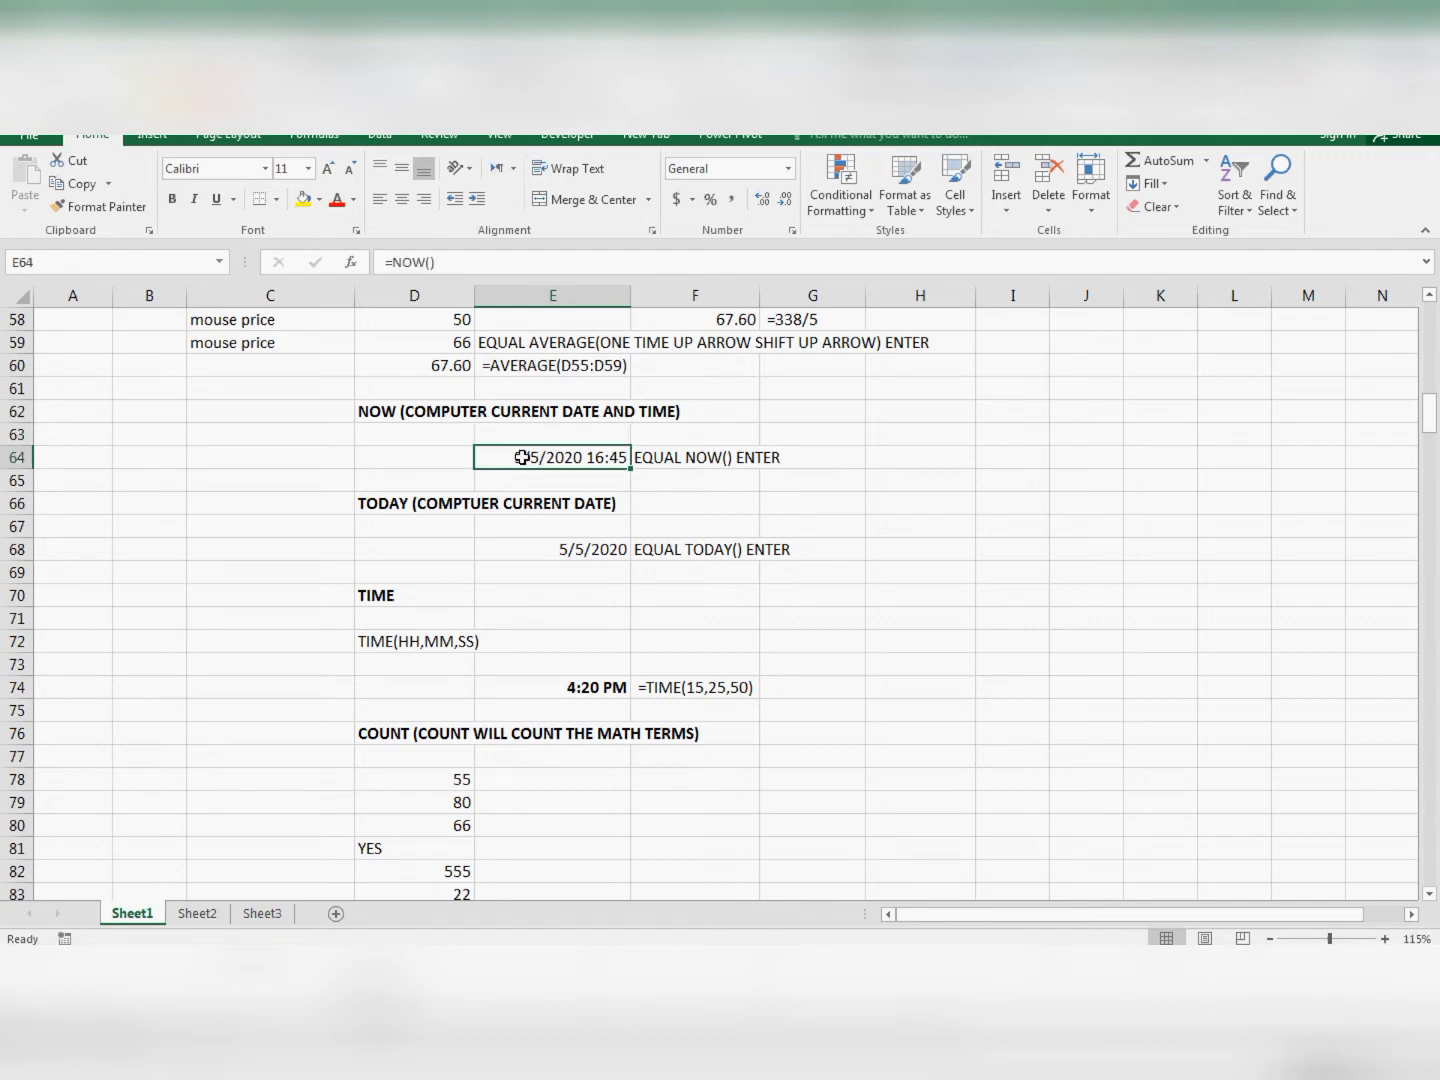
key(Delete)
text(=)
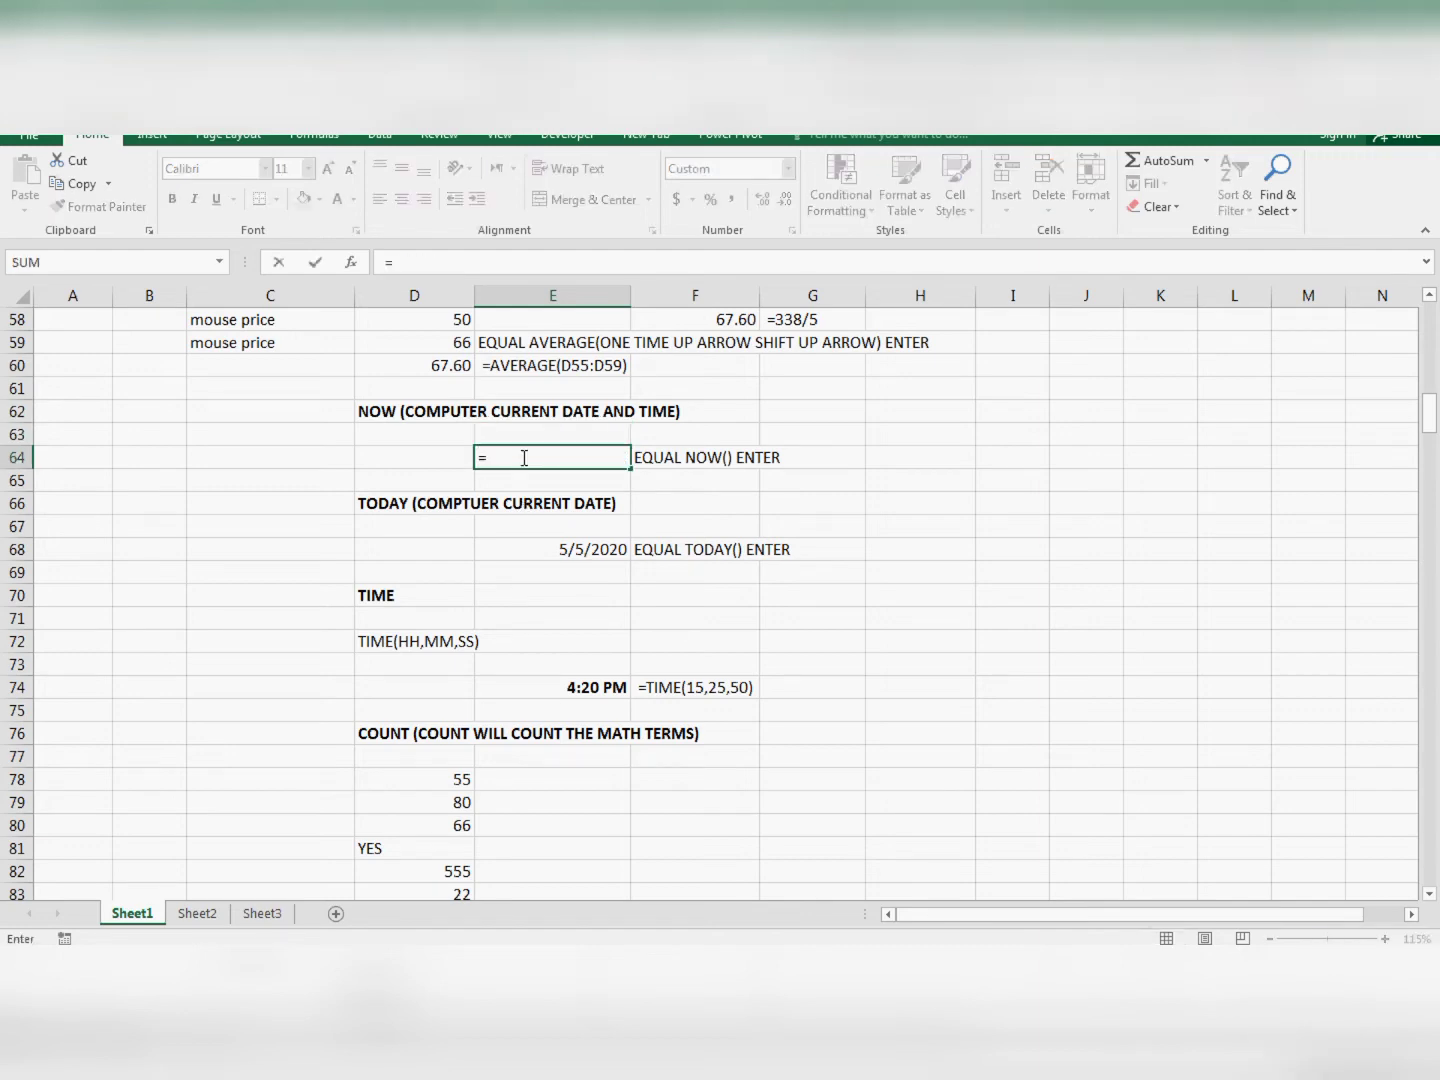
text(NOW())
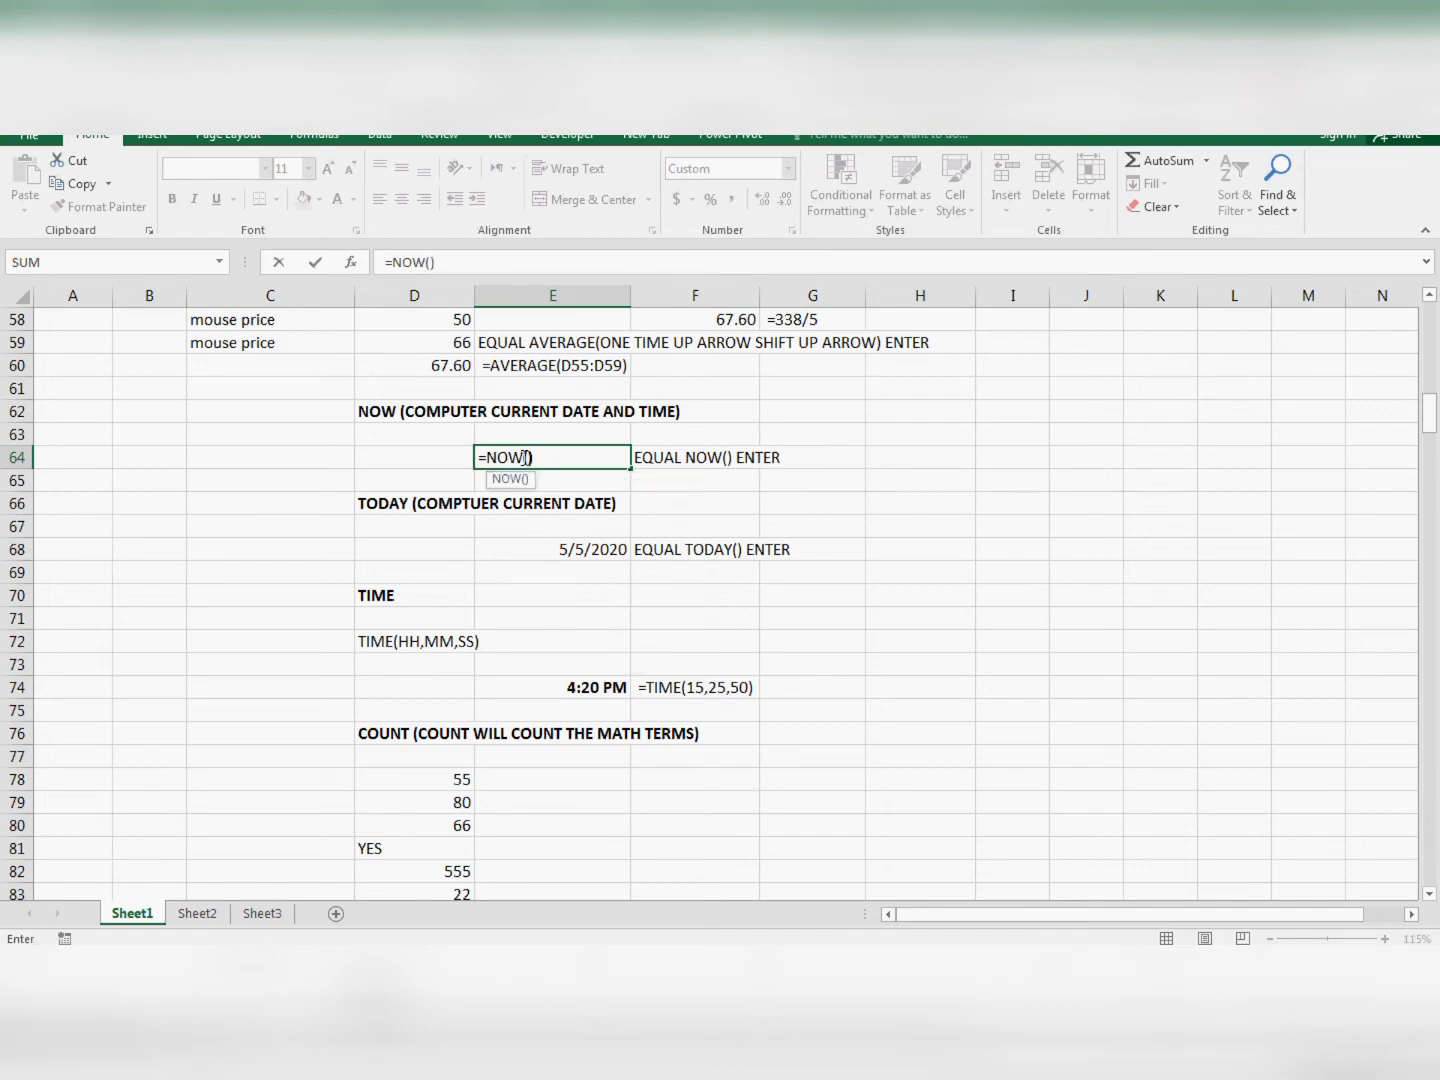
key(Return)
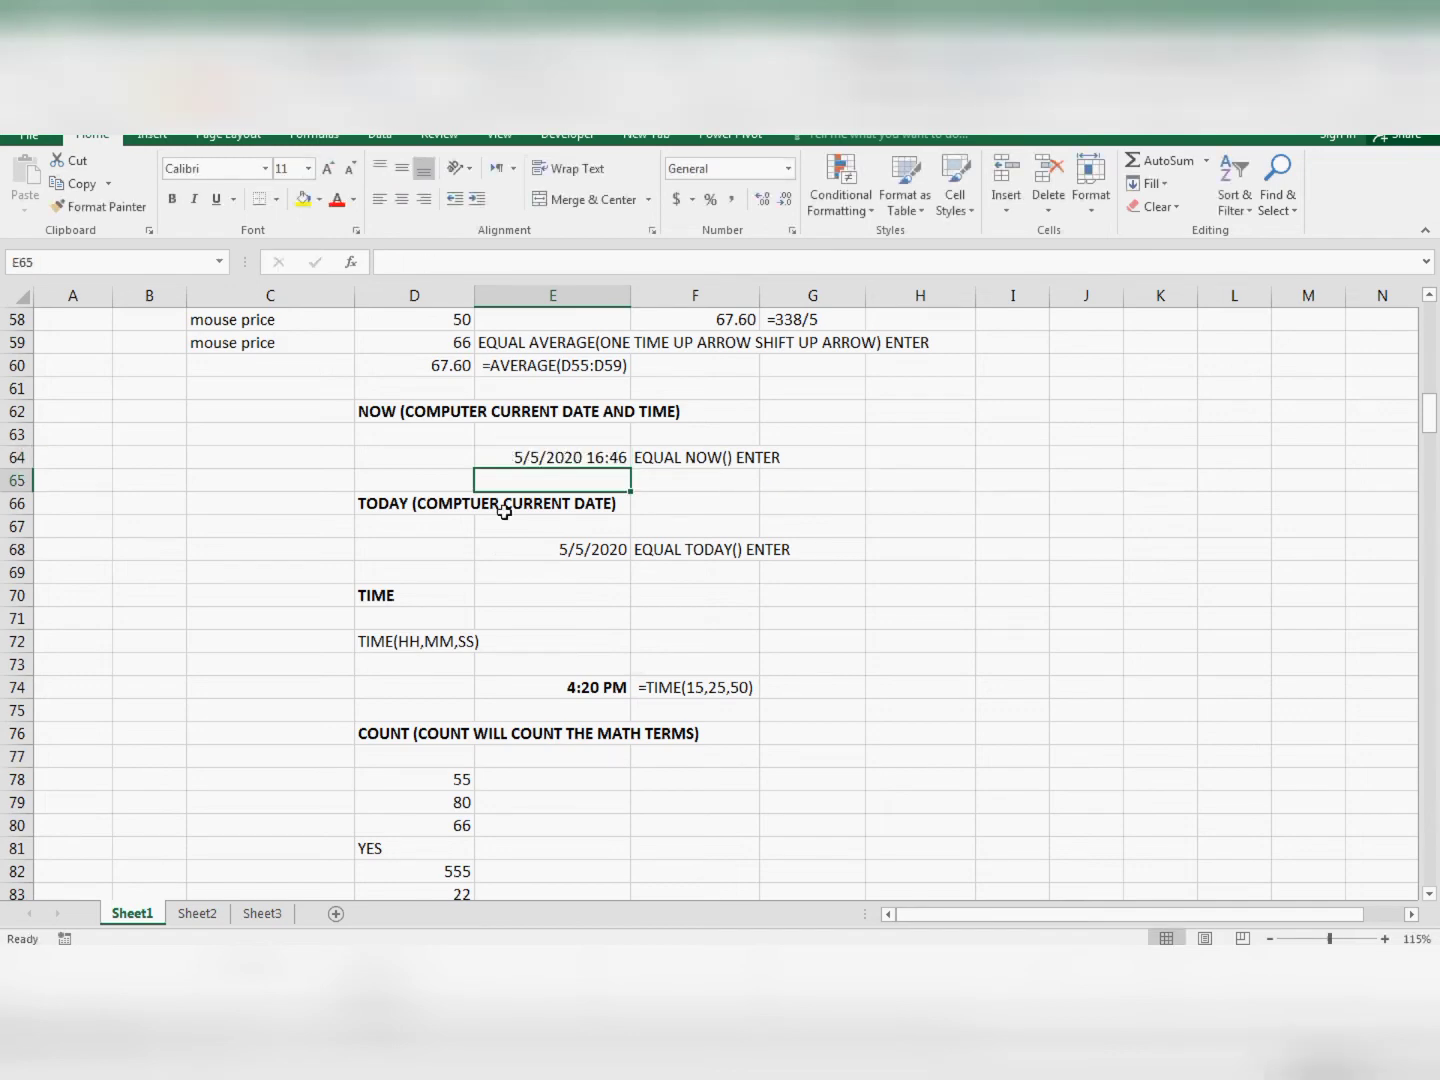
- Re-enter the formula =TODAY() in cell E68 and compare its result with the NOW result in E64
click(566, 549)
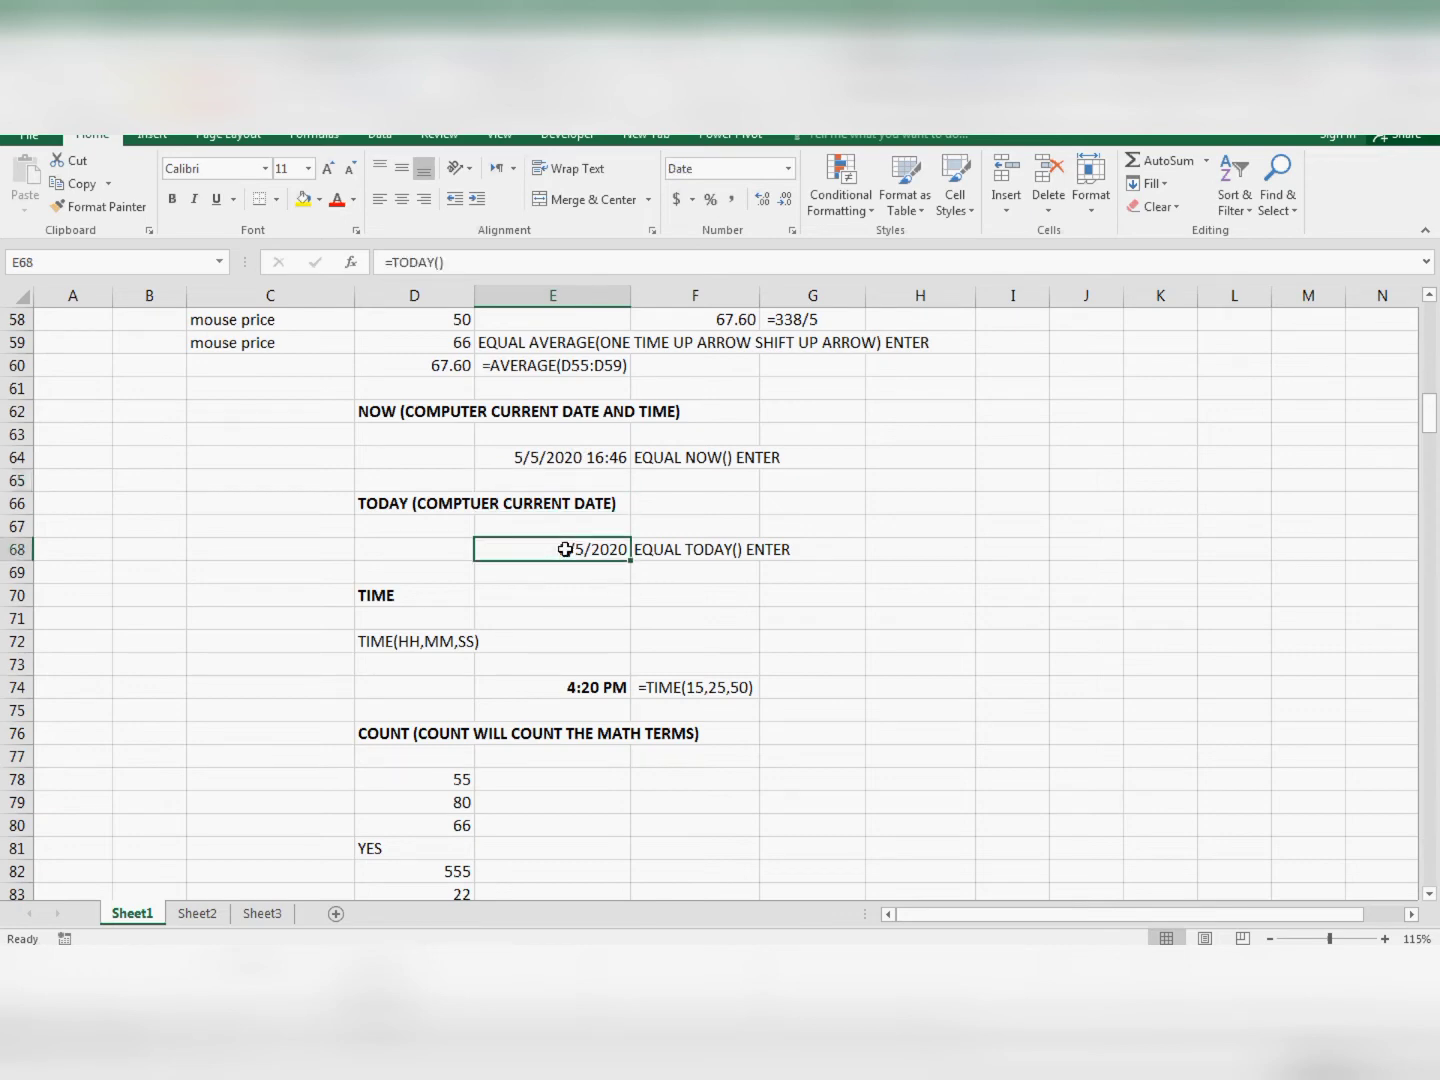
key(Delete)
text(=TO)
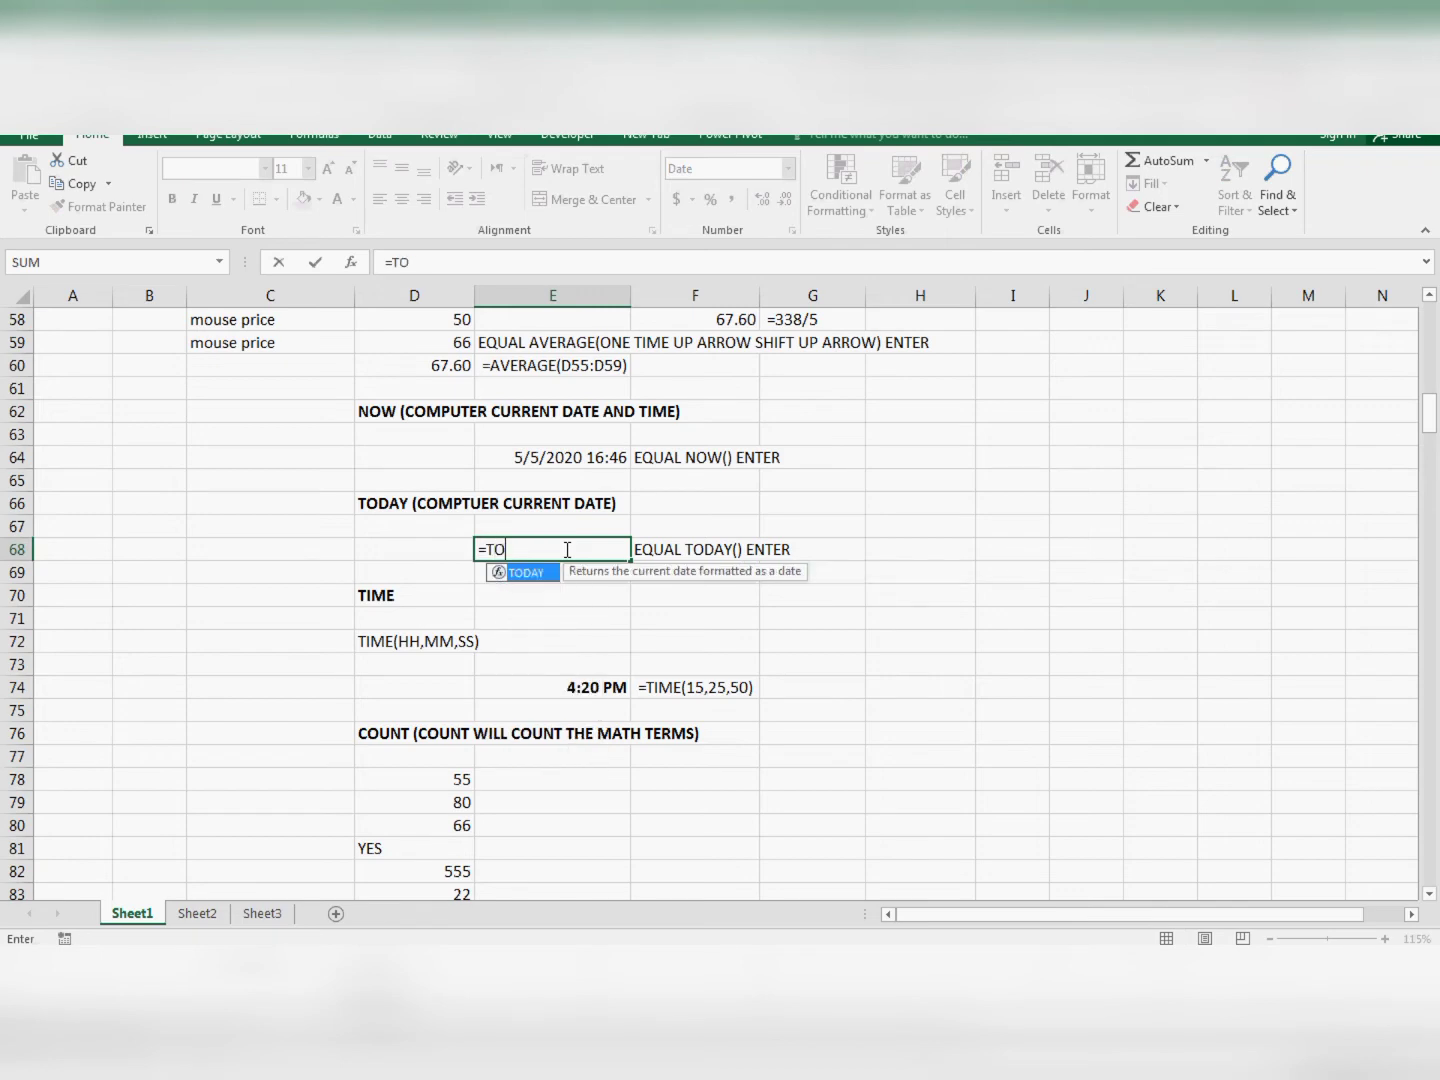
text(DAY())
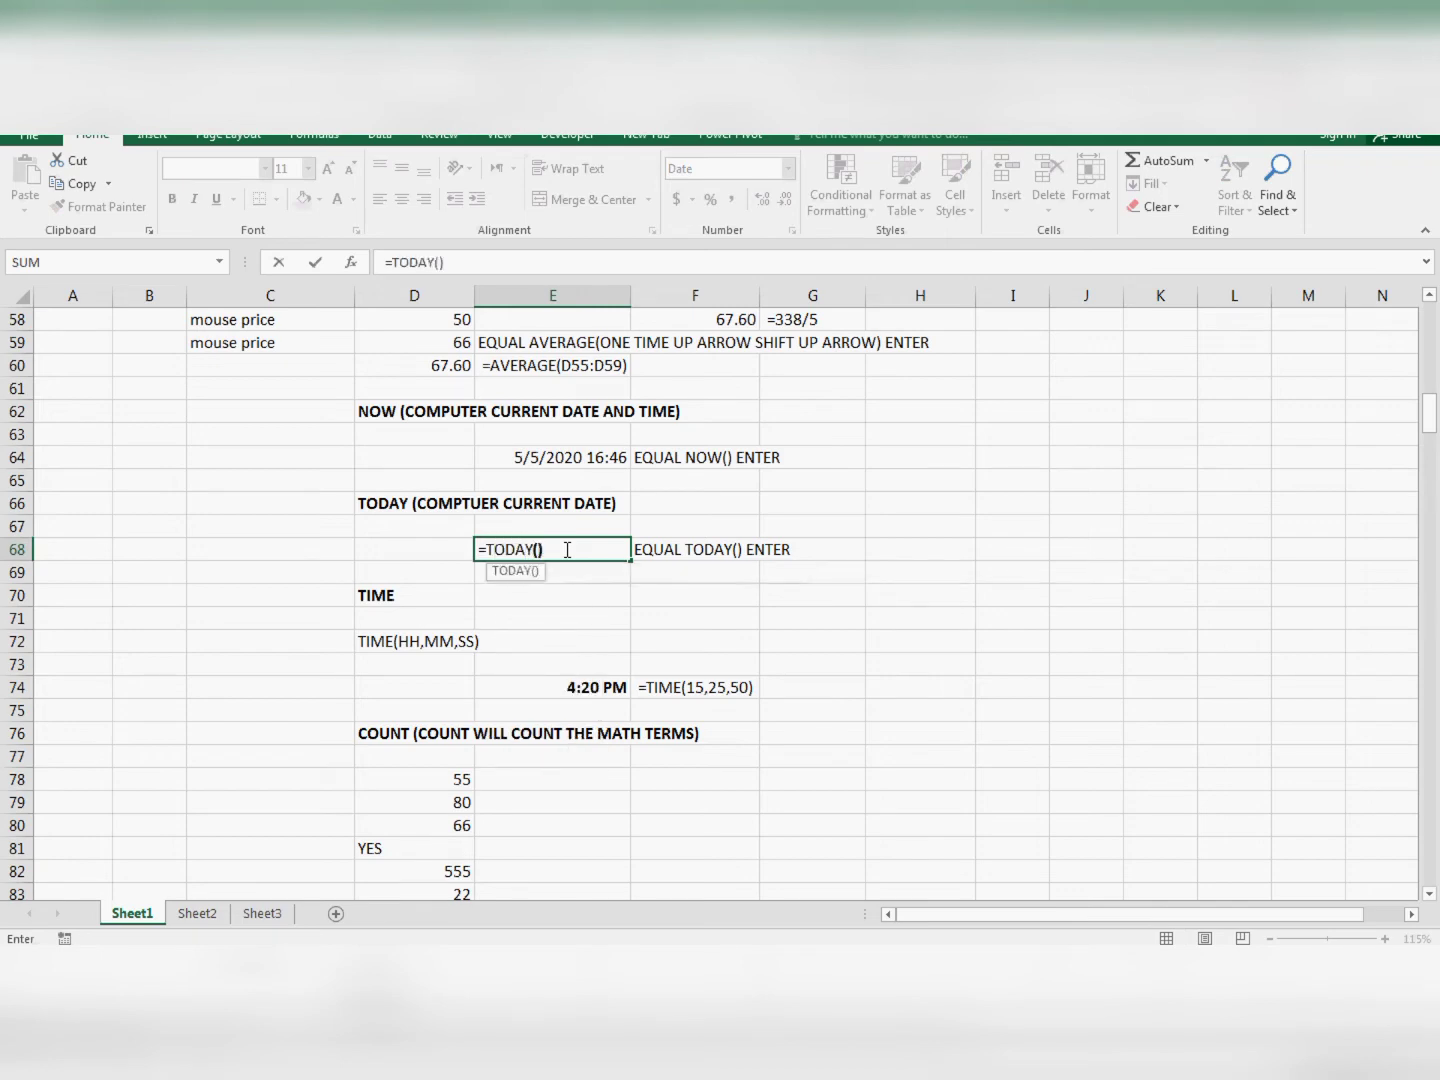
key(Return)
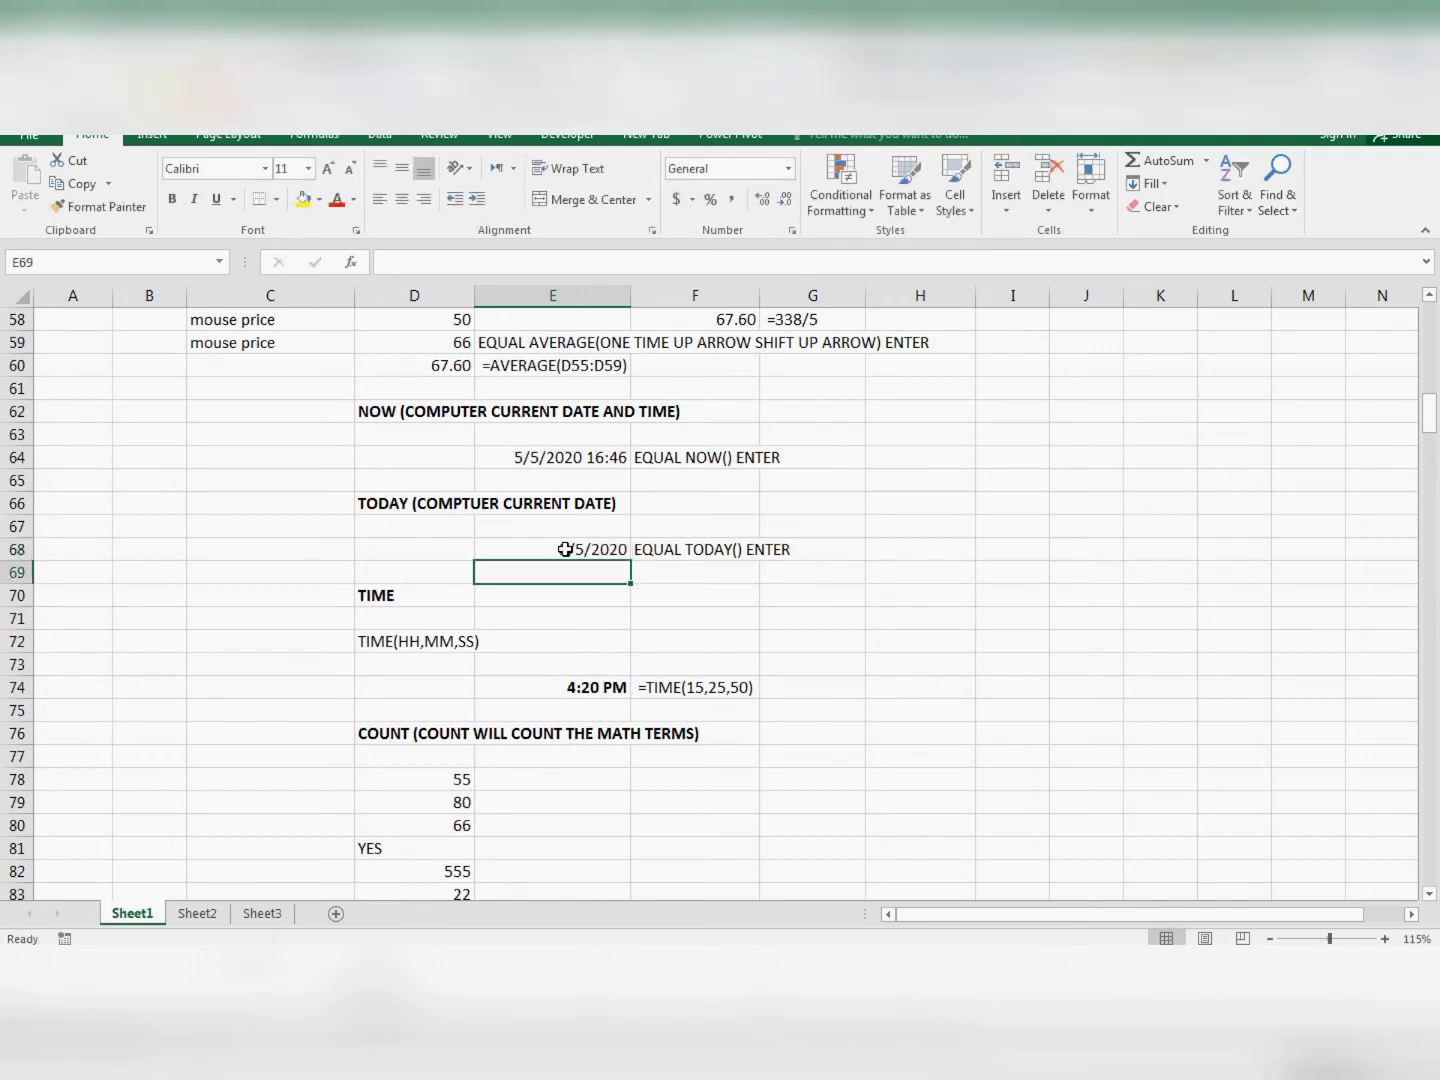
click(556, 460)
click(576, 553)
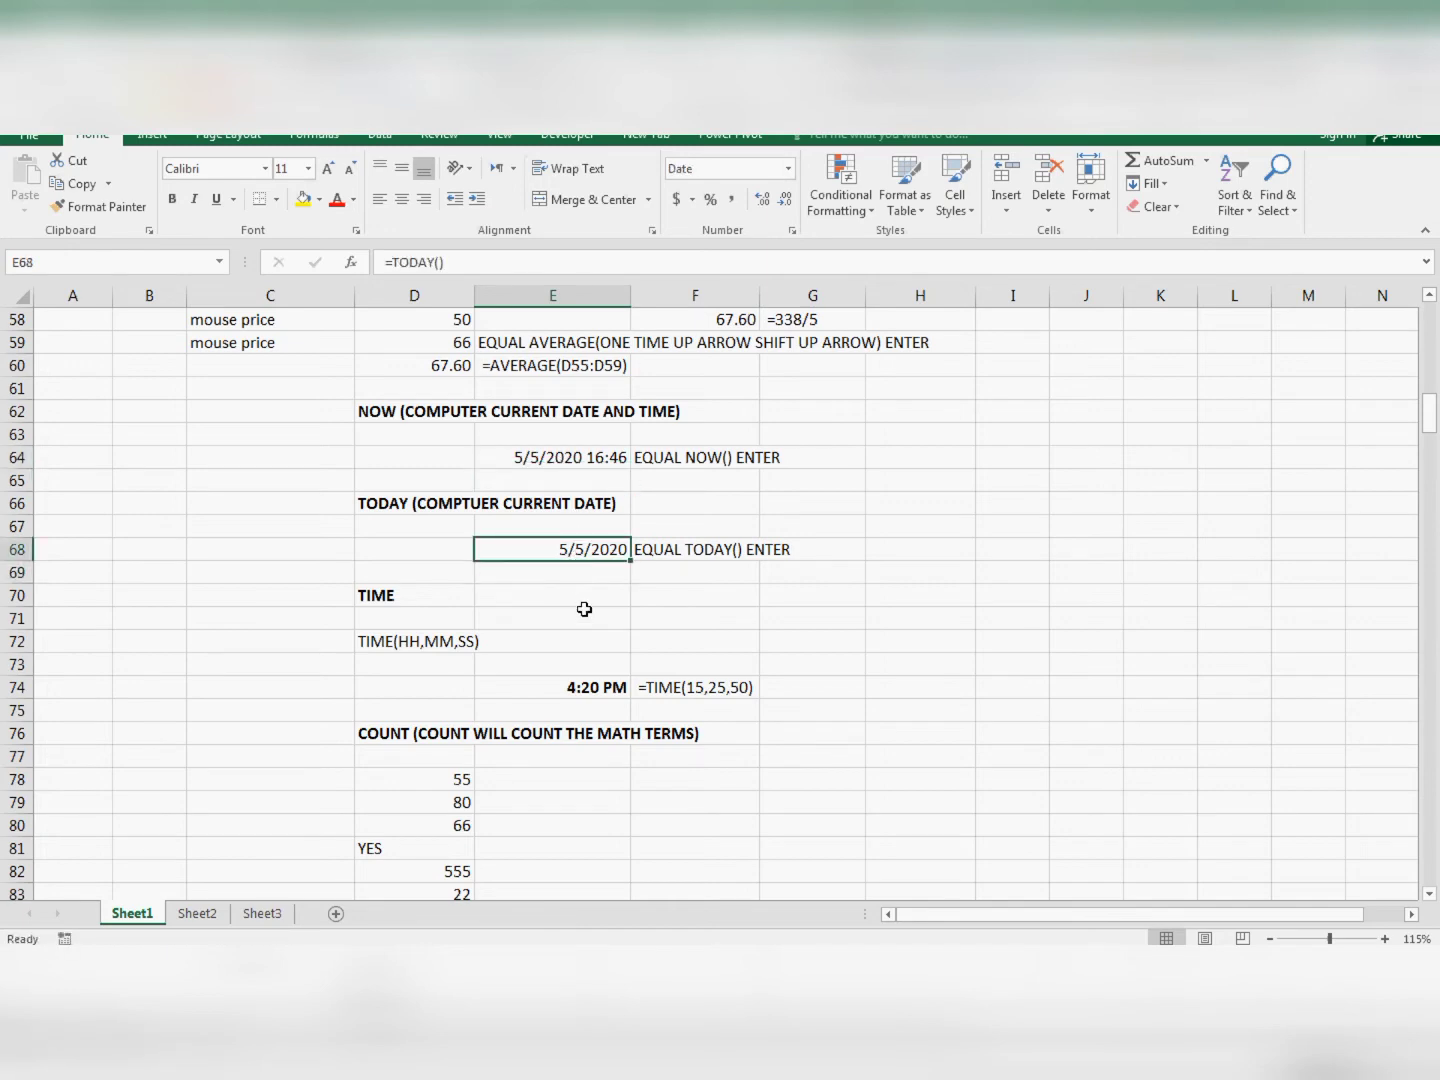
- Replace the formula in cell E74 under the TIME heading with =TIME(3,20,25)
scroll(584, 609, down, 3)
scroll(584, 608, down, 1)
click(556, 475)
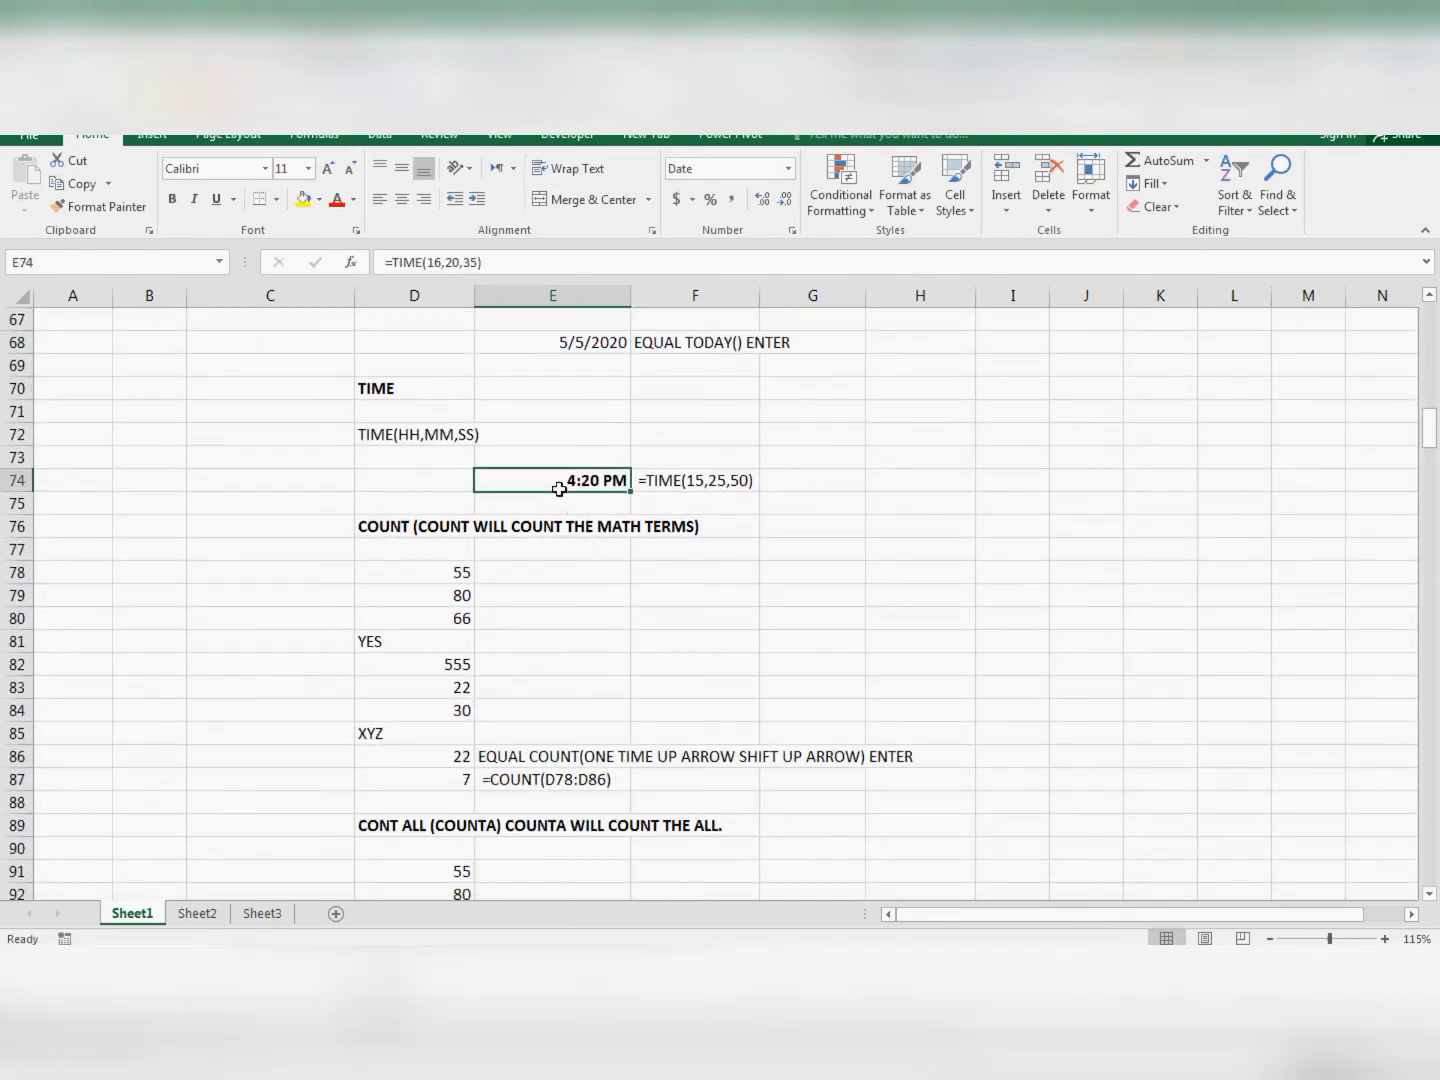
key(Delete)
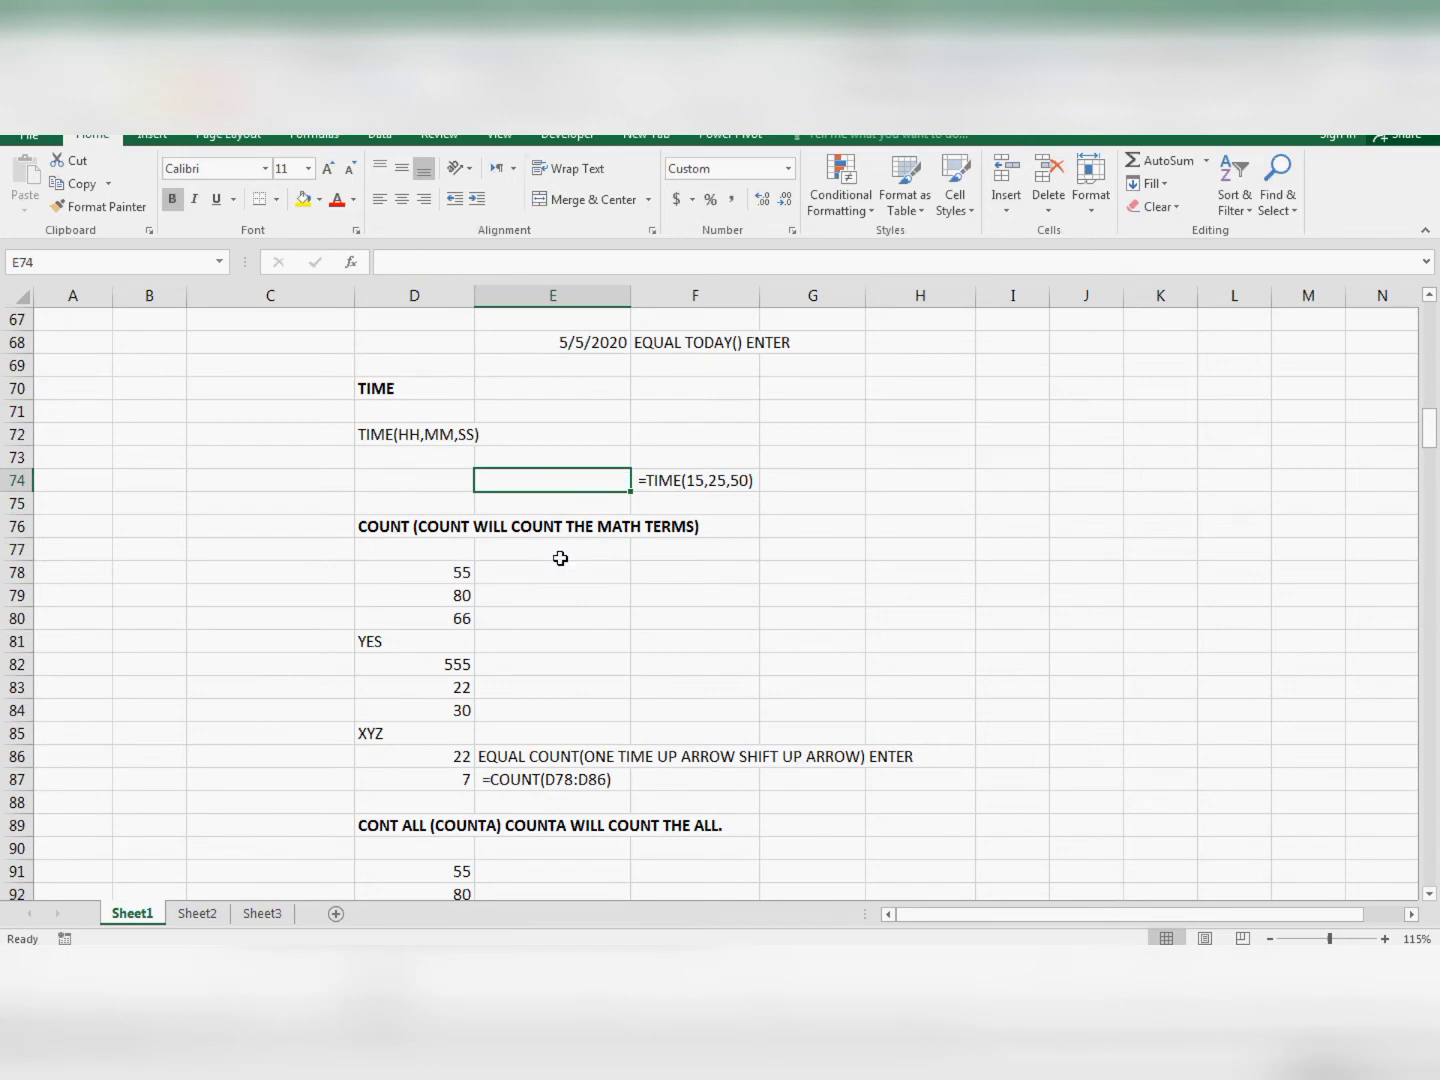
text(=TIME()
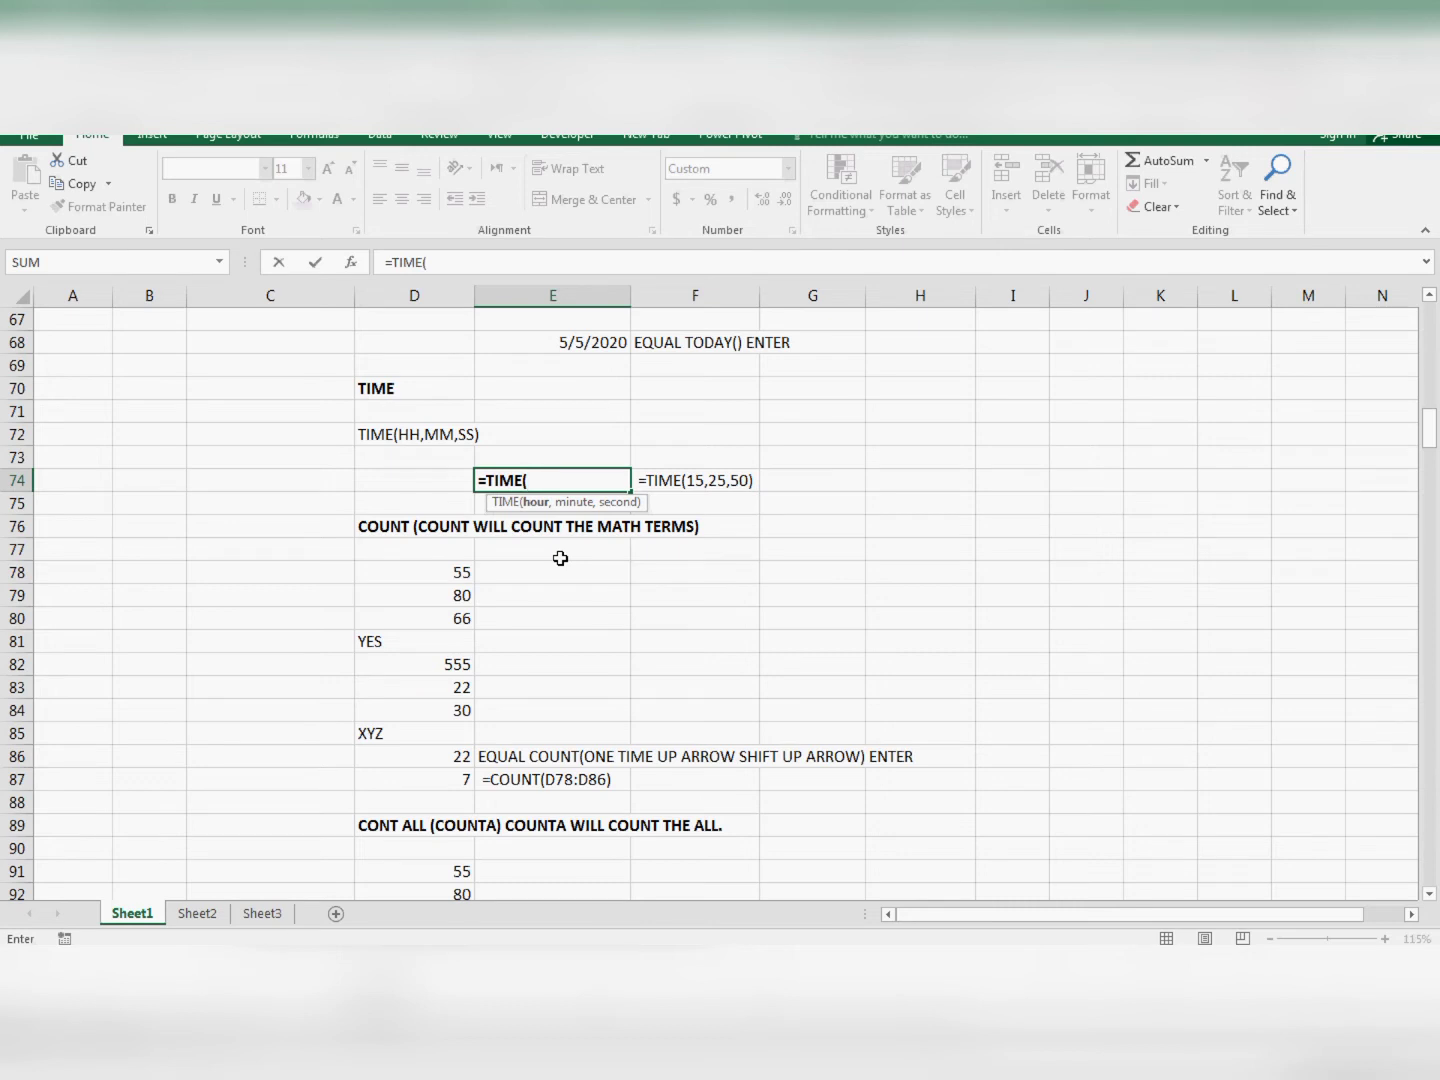
text(3,20,25)
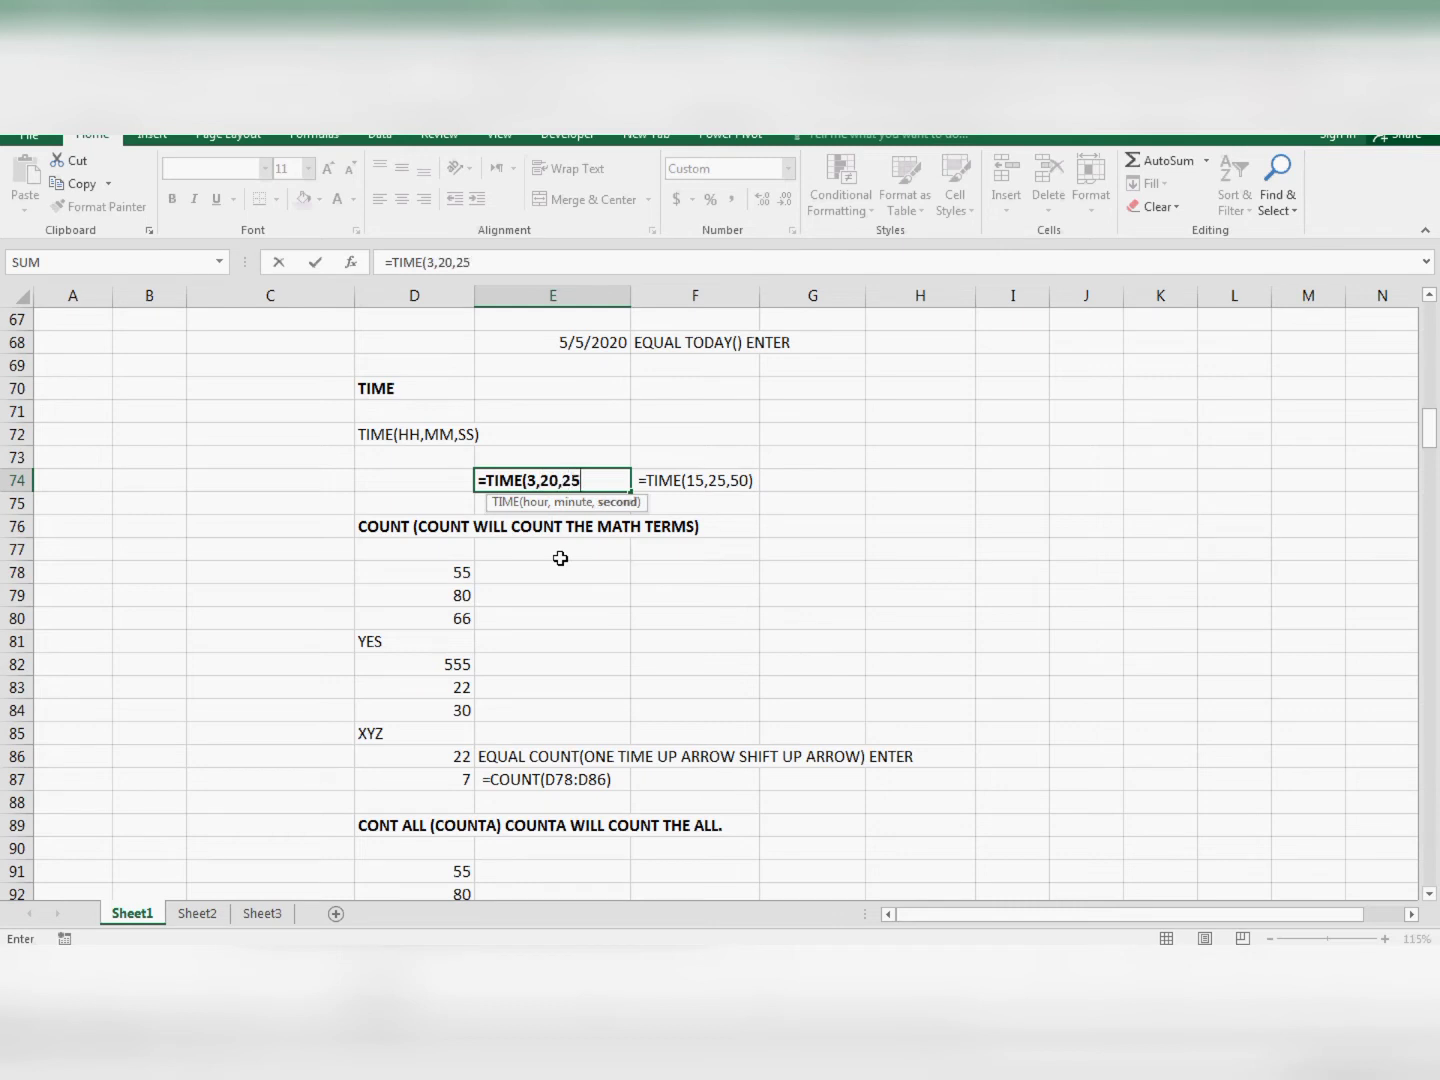
text())
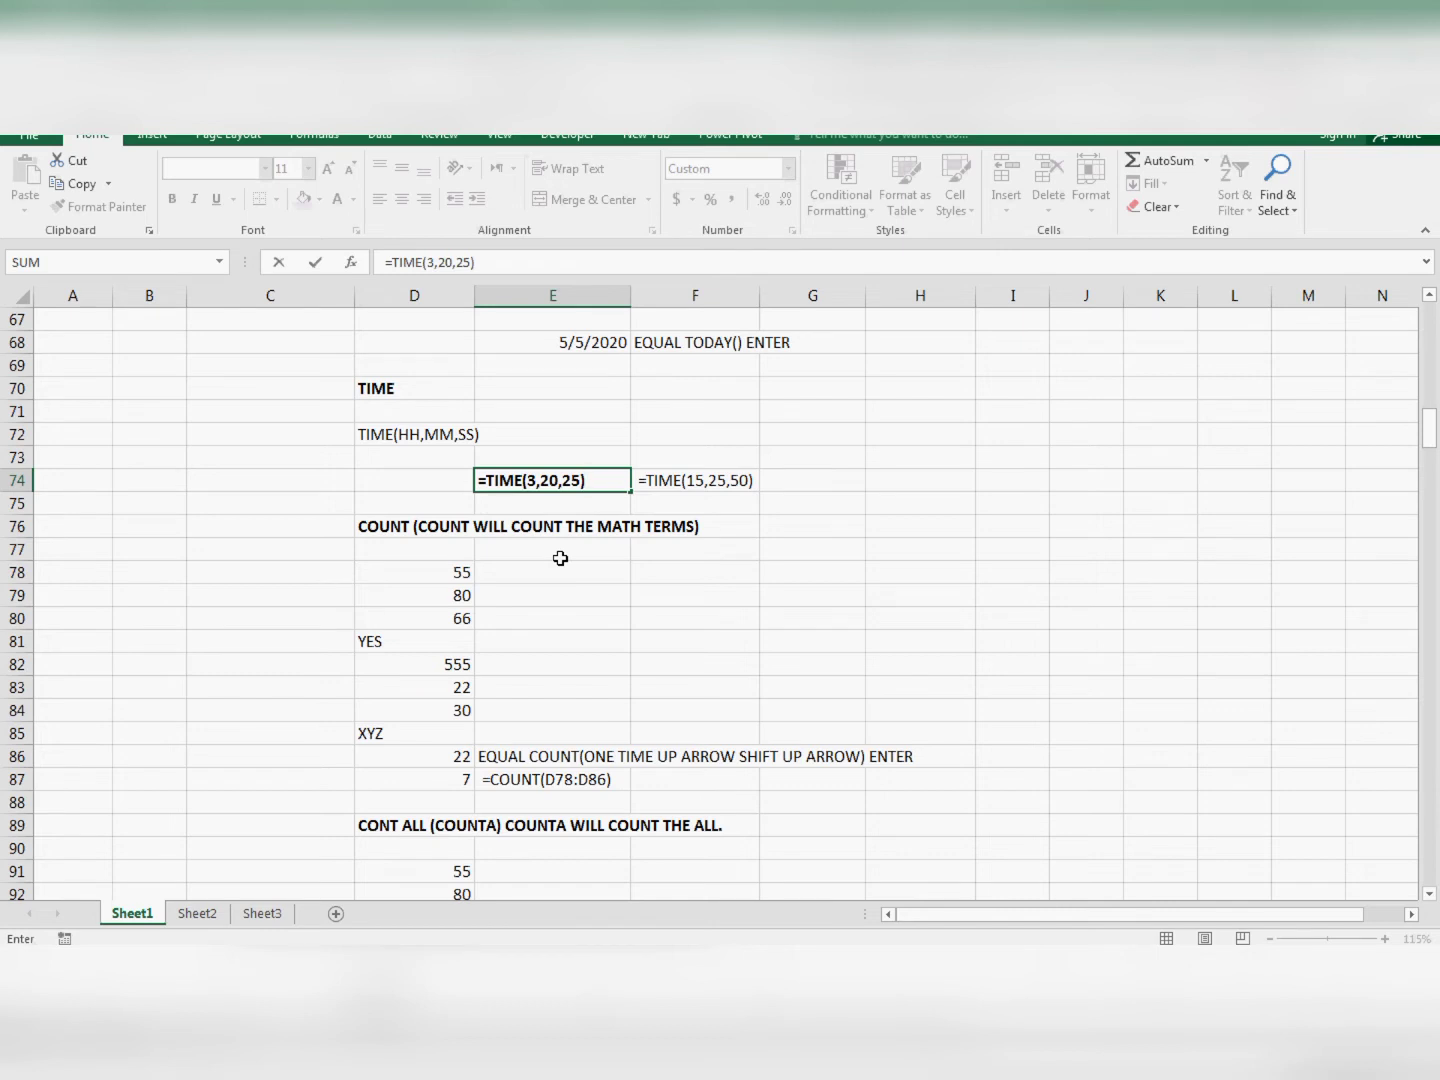
key(Return)
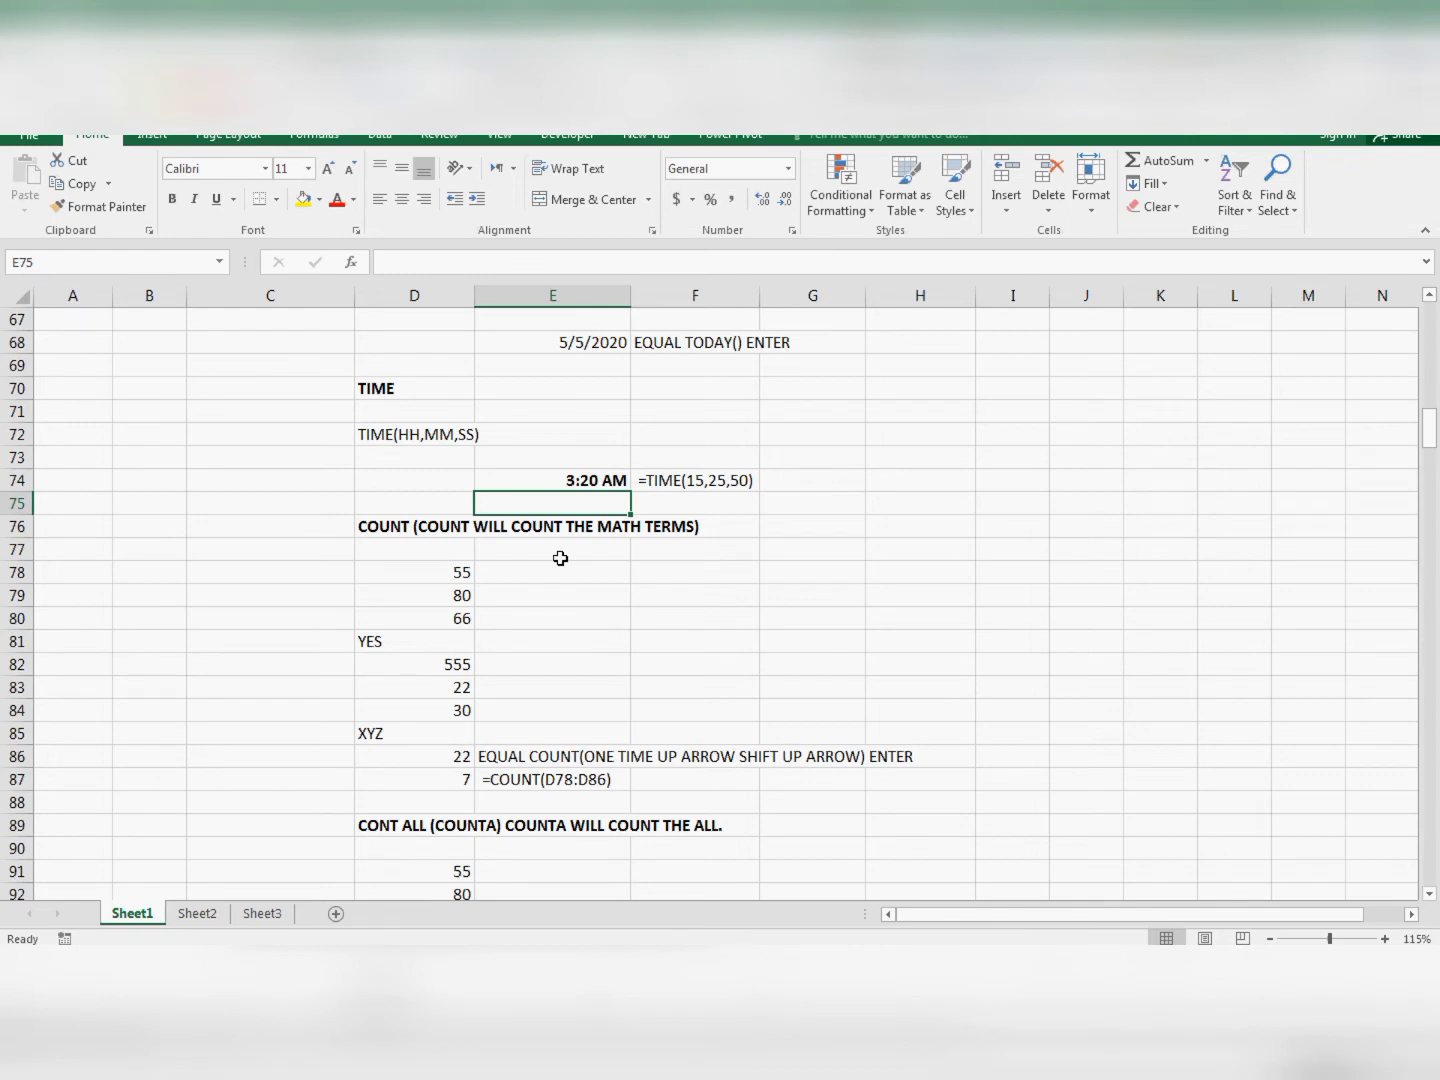
- Clear cell E74 and enter =TIME(17,30,25) to produce an afternoon time from a 24-hour value
key(Up)
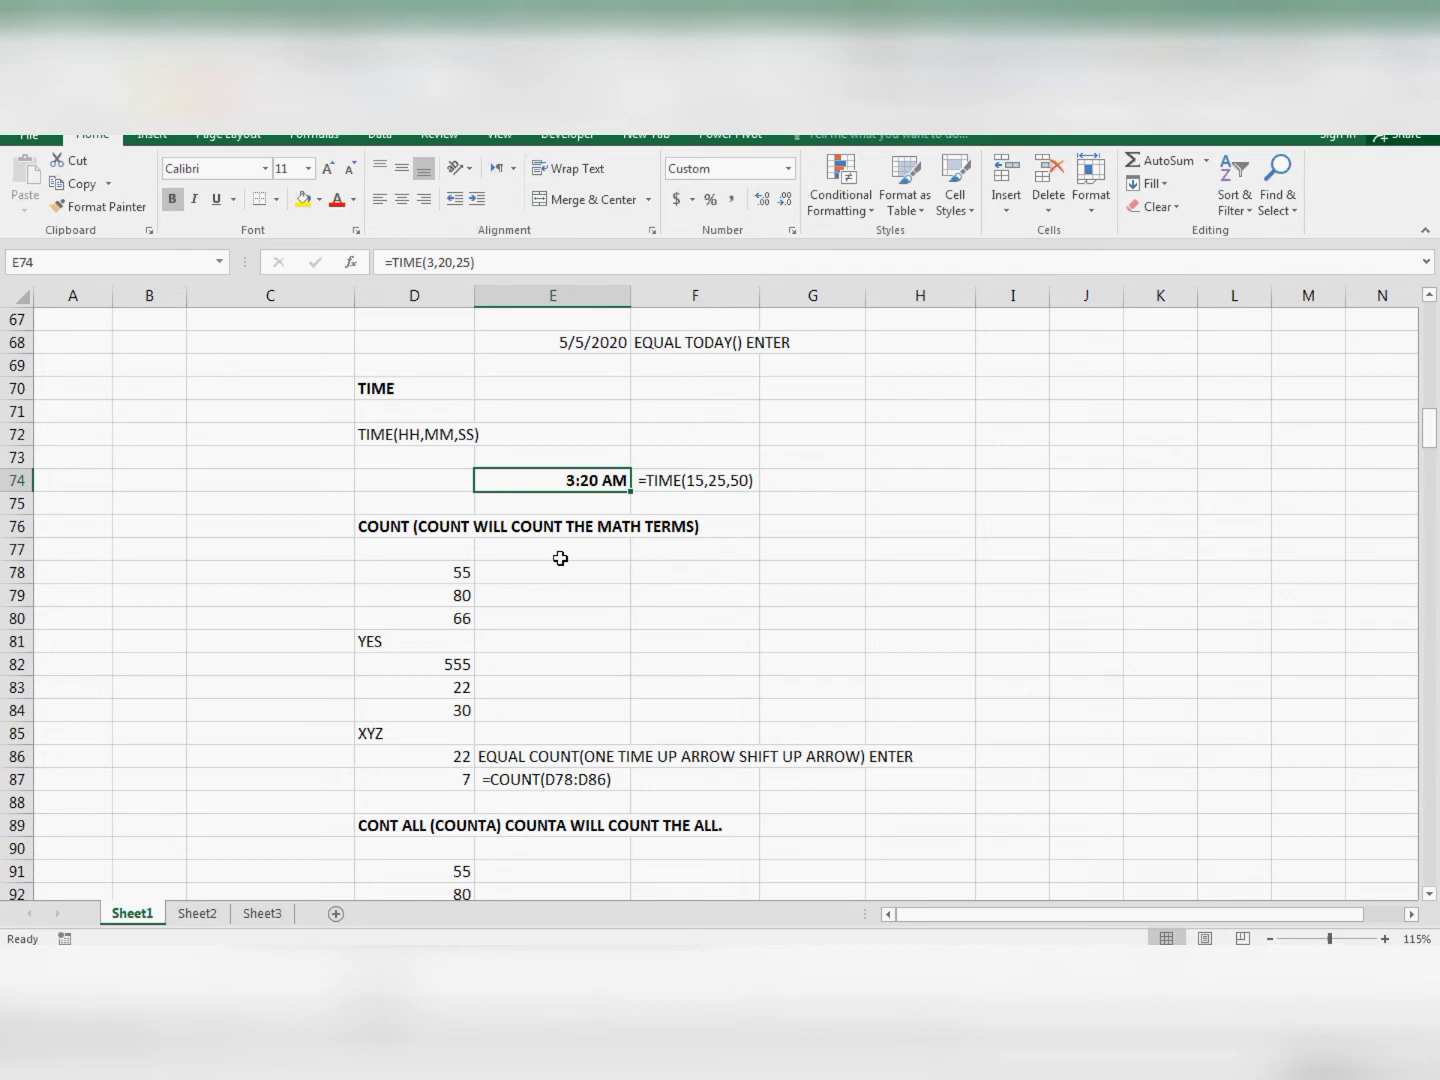
key(Delete)
text(=TI)
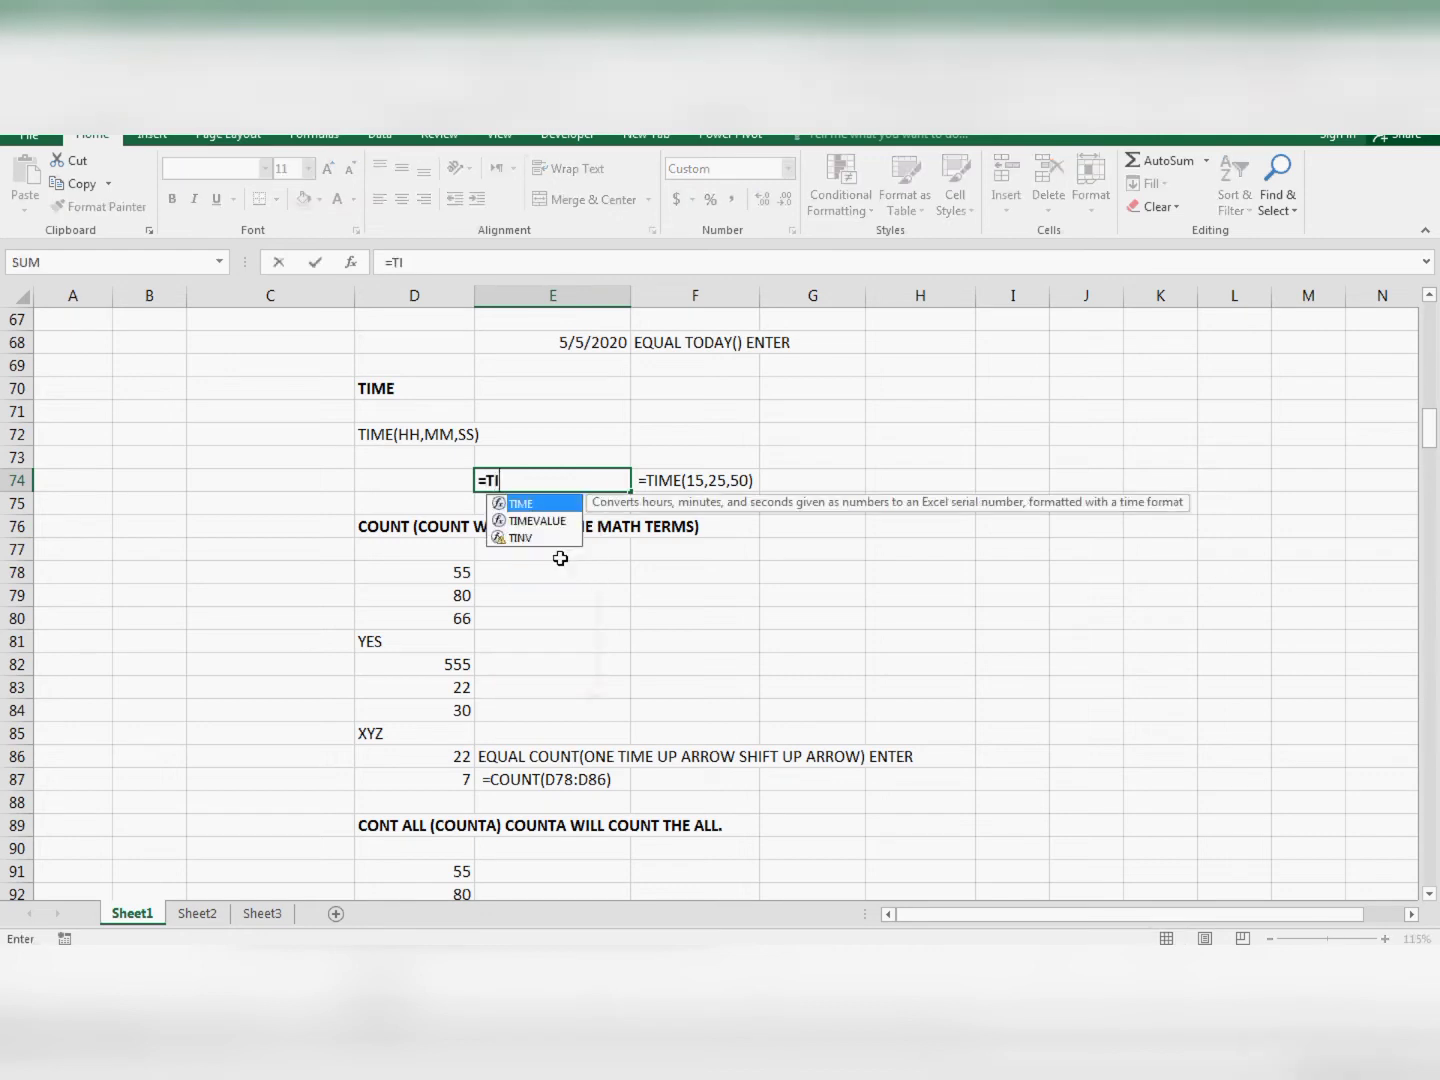
text(ME()
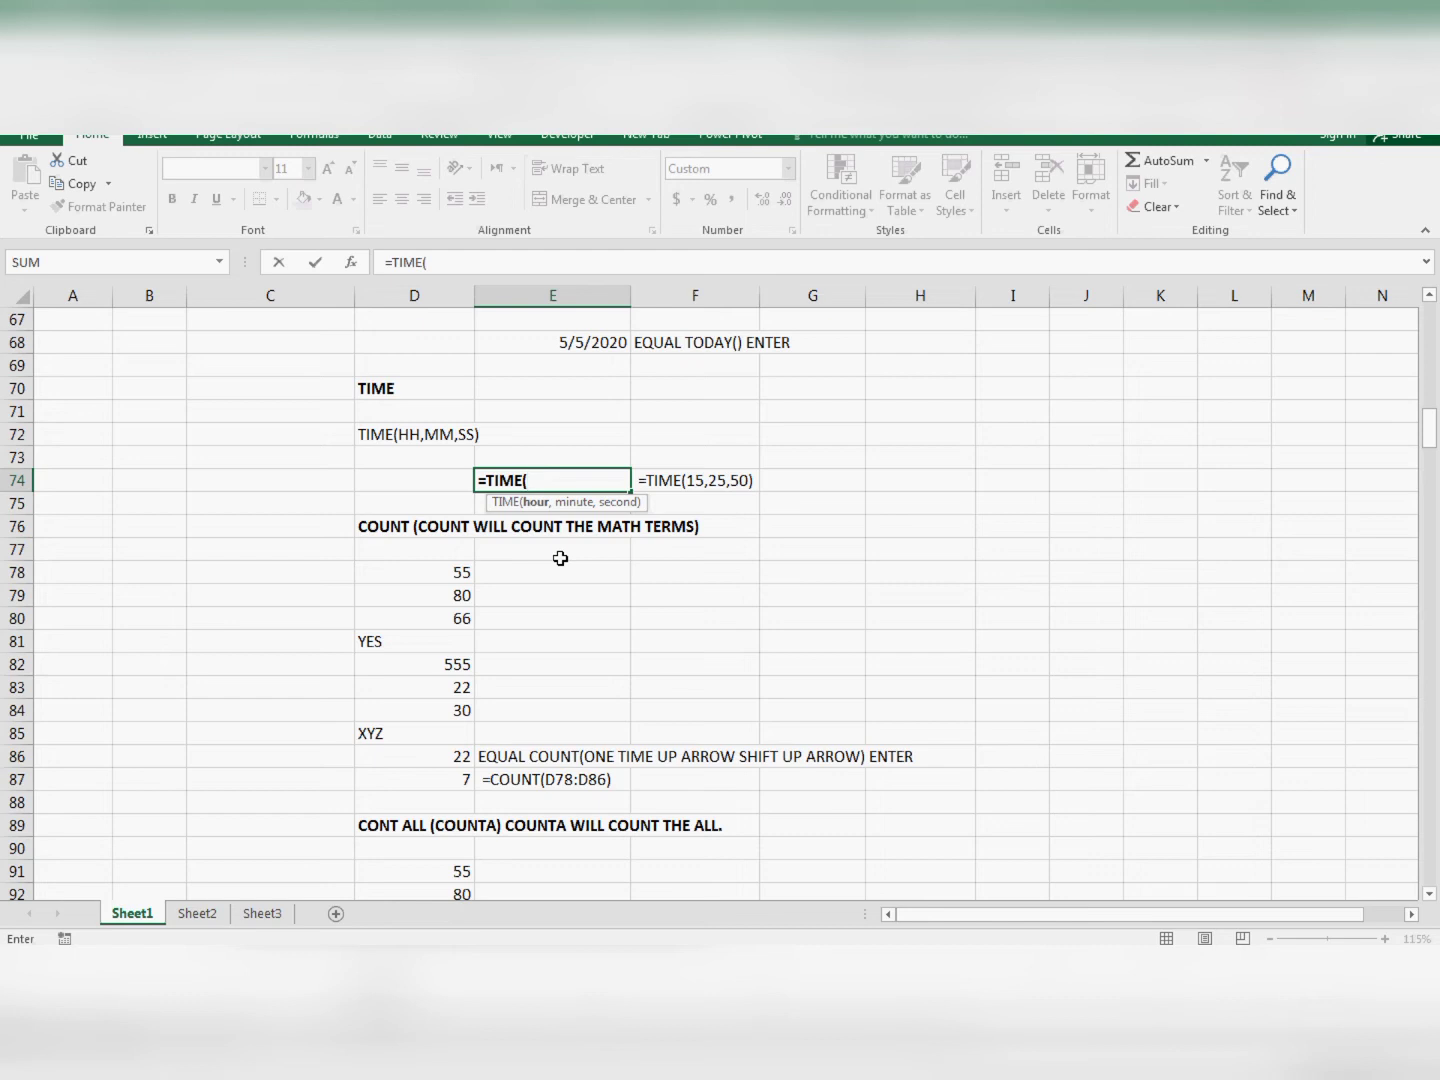
text(17,30,25)
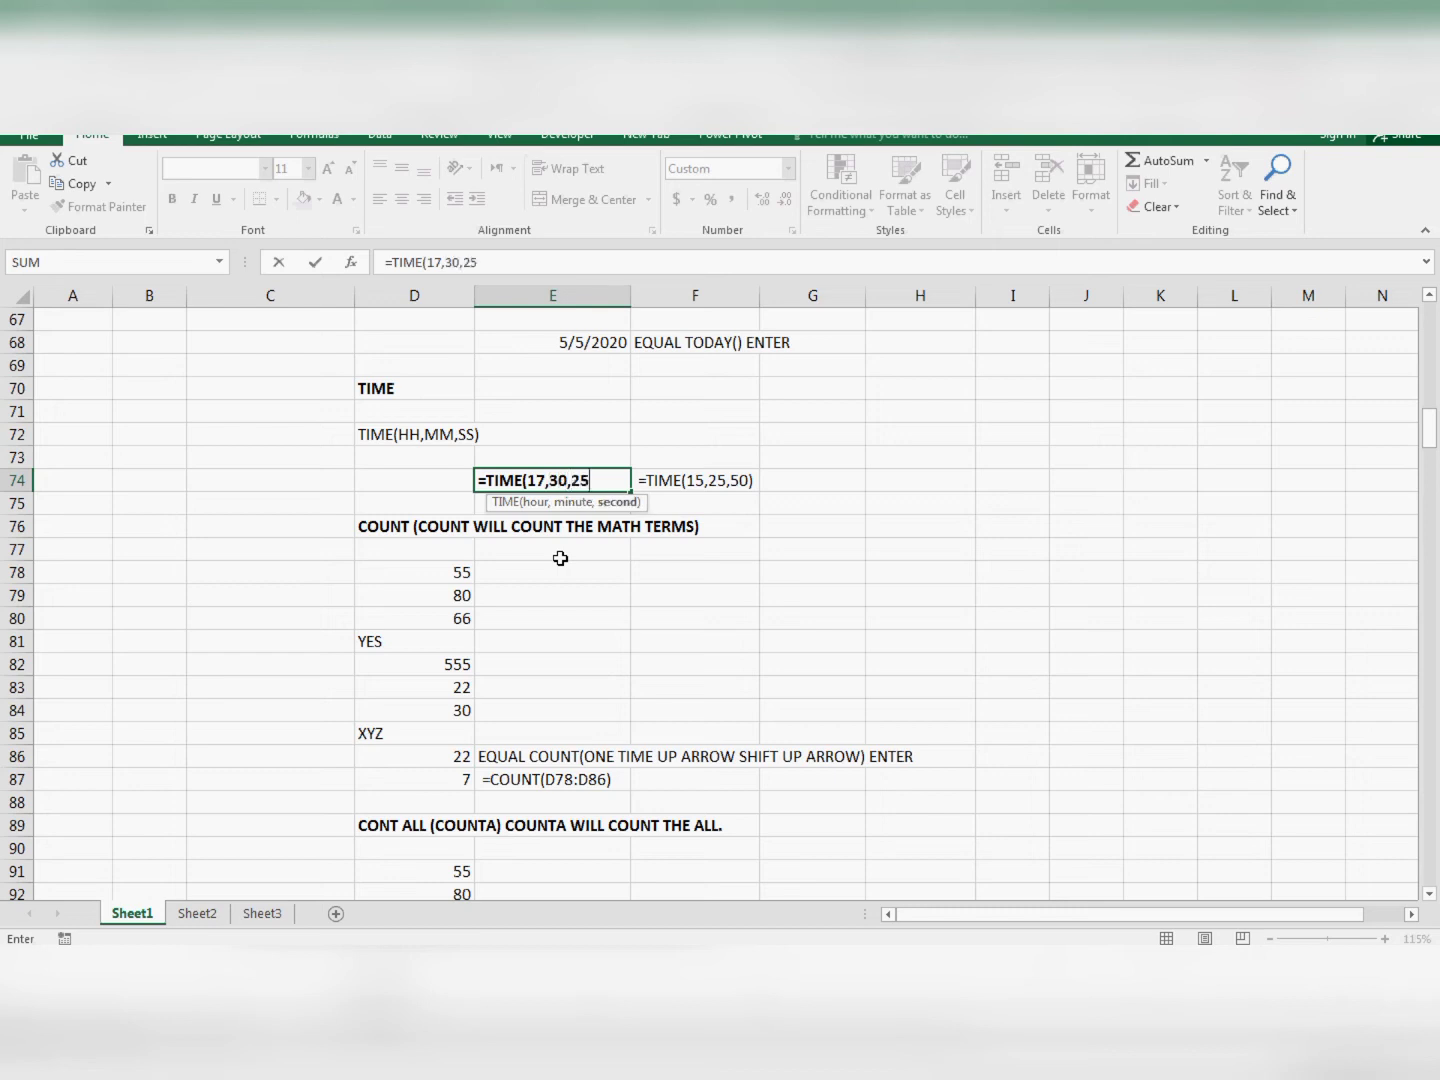
text())
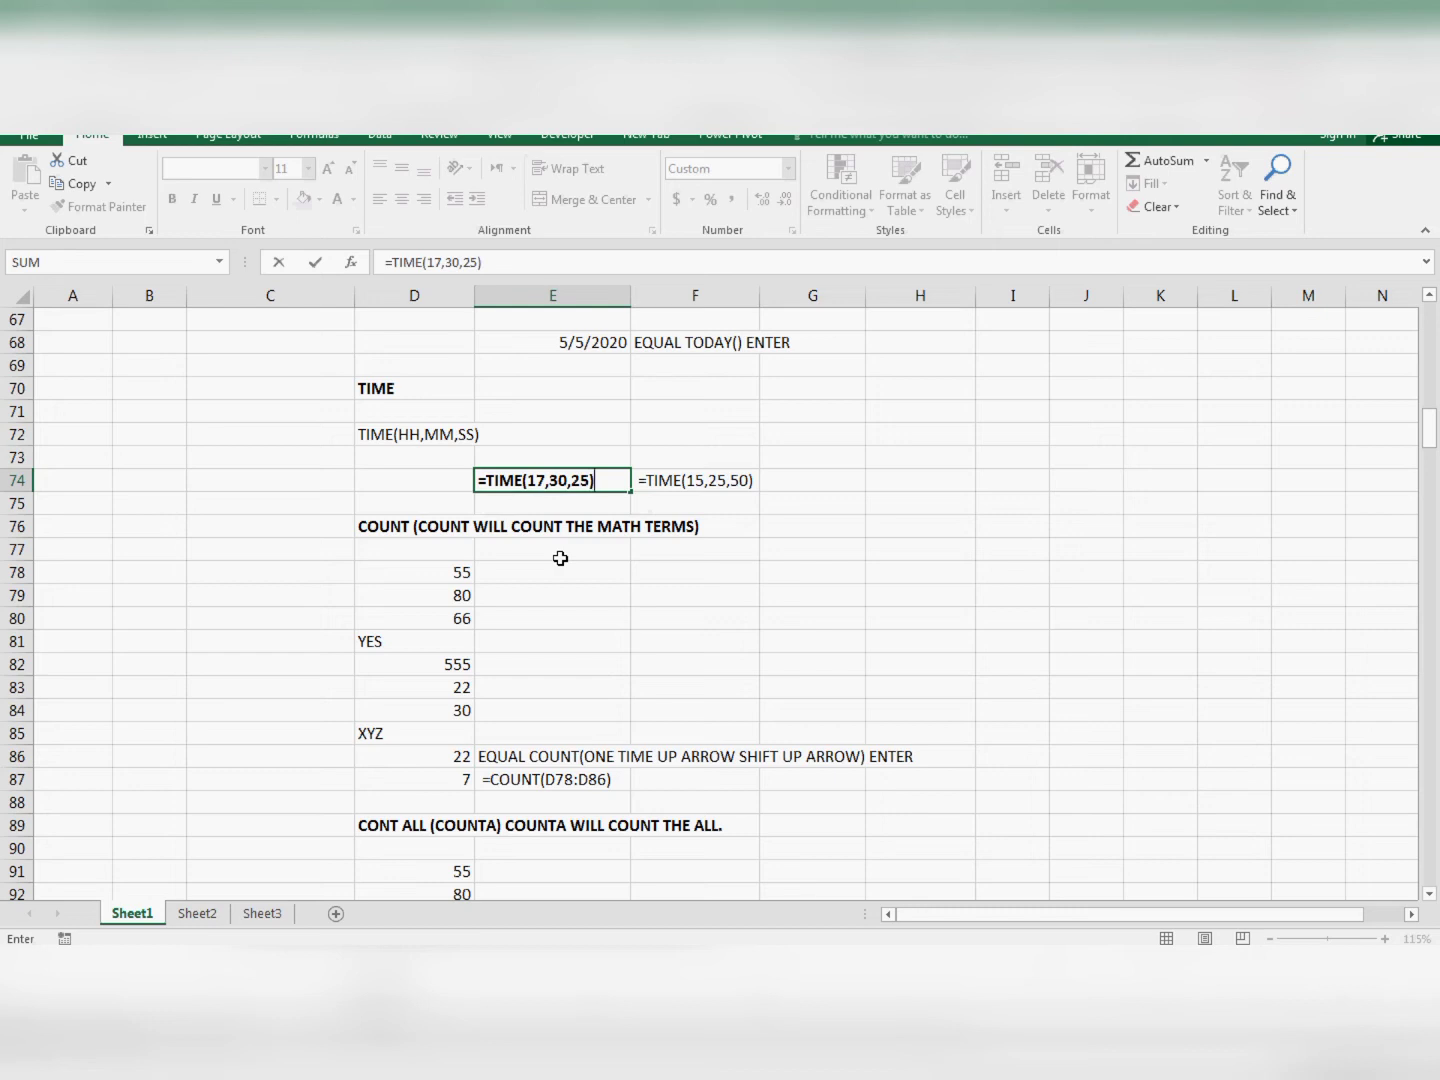
key(Return)
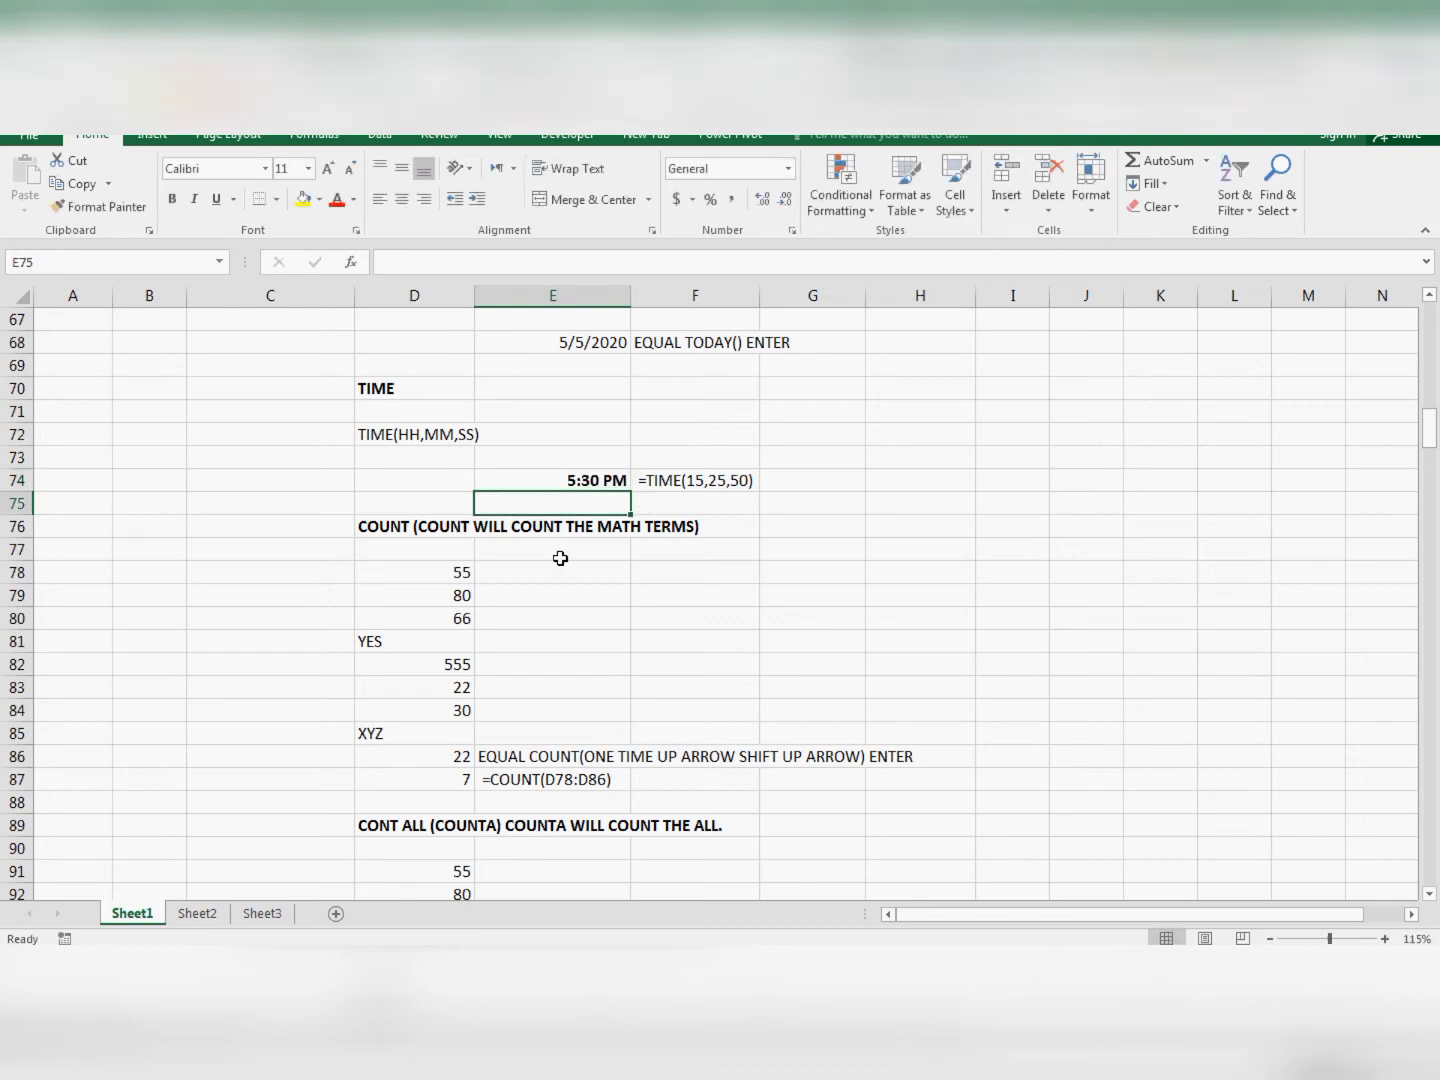
- Examine the COUNT section's sample data in D78:D86, distinguishing the numeric entries from the text entries YES and XYZ
scroll(560, 558, down, 1)
middle_click(526, 557)
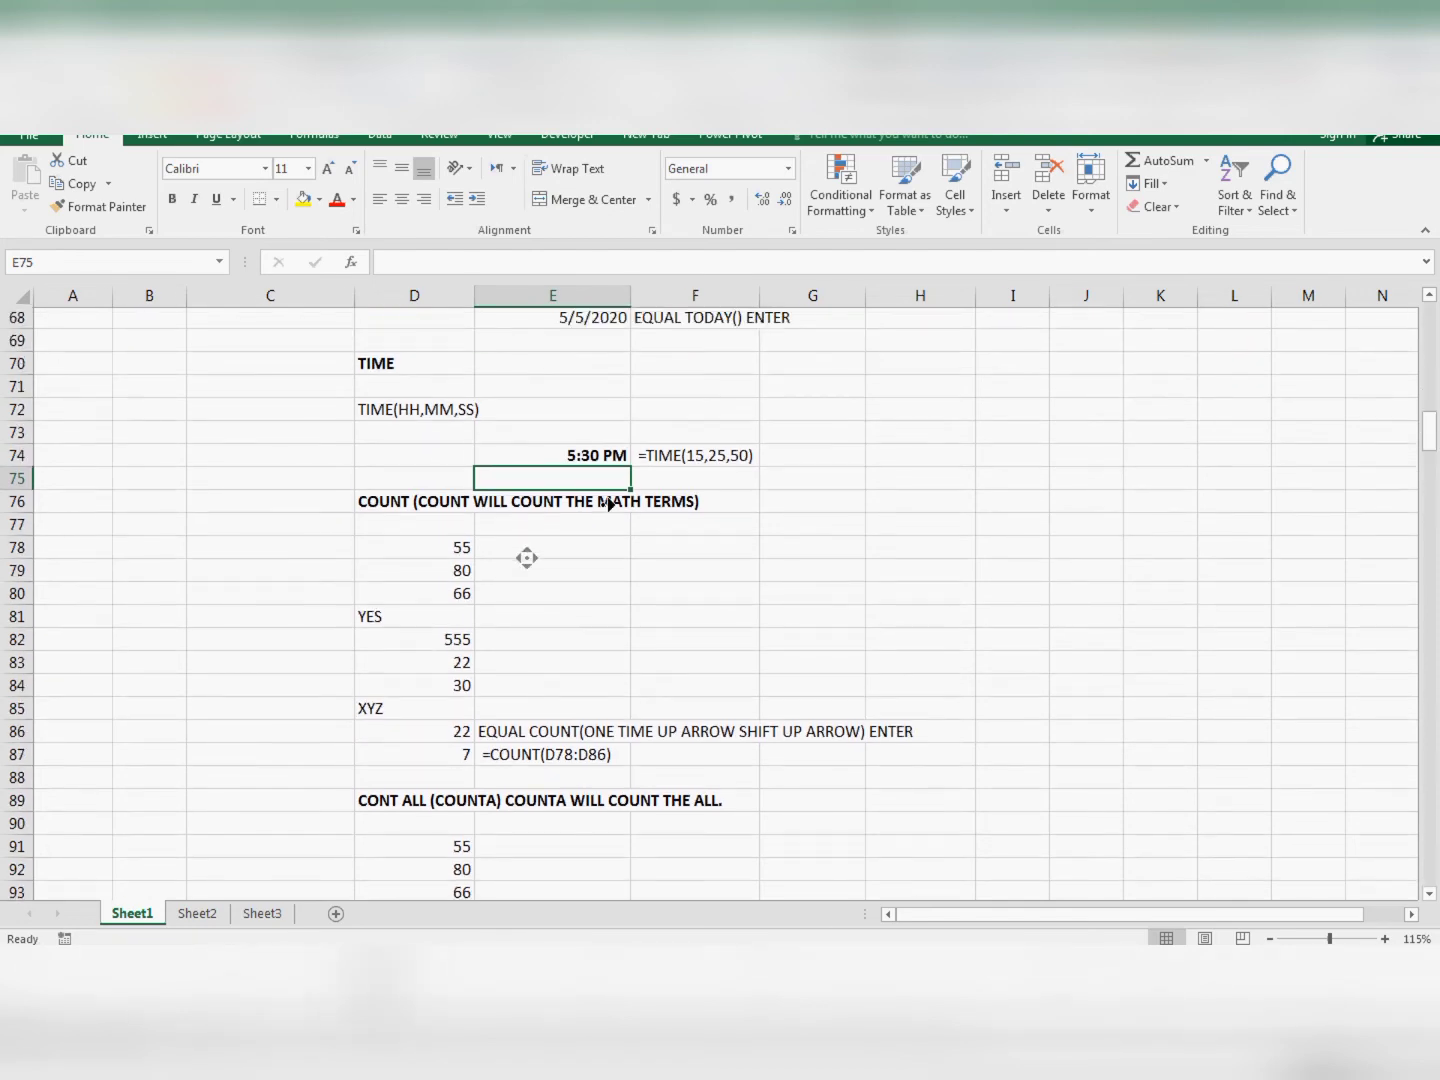
middle_click(500, 580)
scroll(340, 562, down, 1)
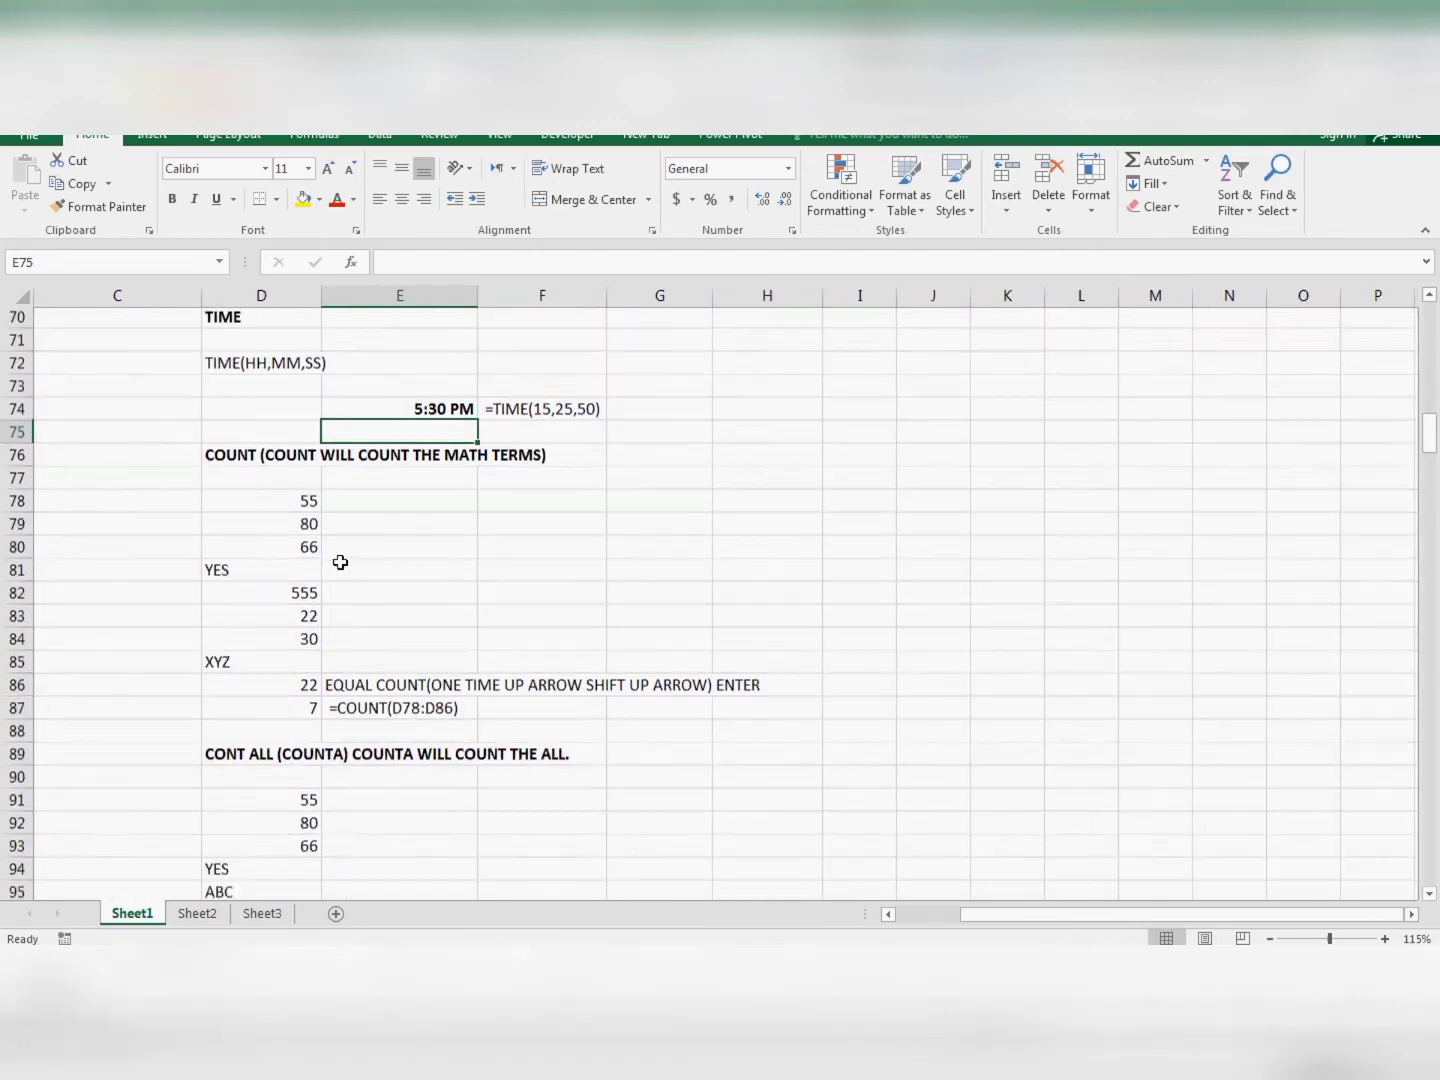
scroll(340, 563, down, 1)
click(889, 914)
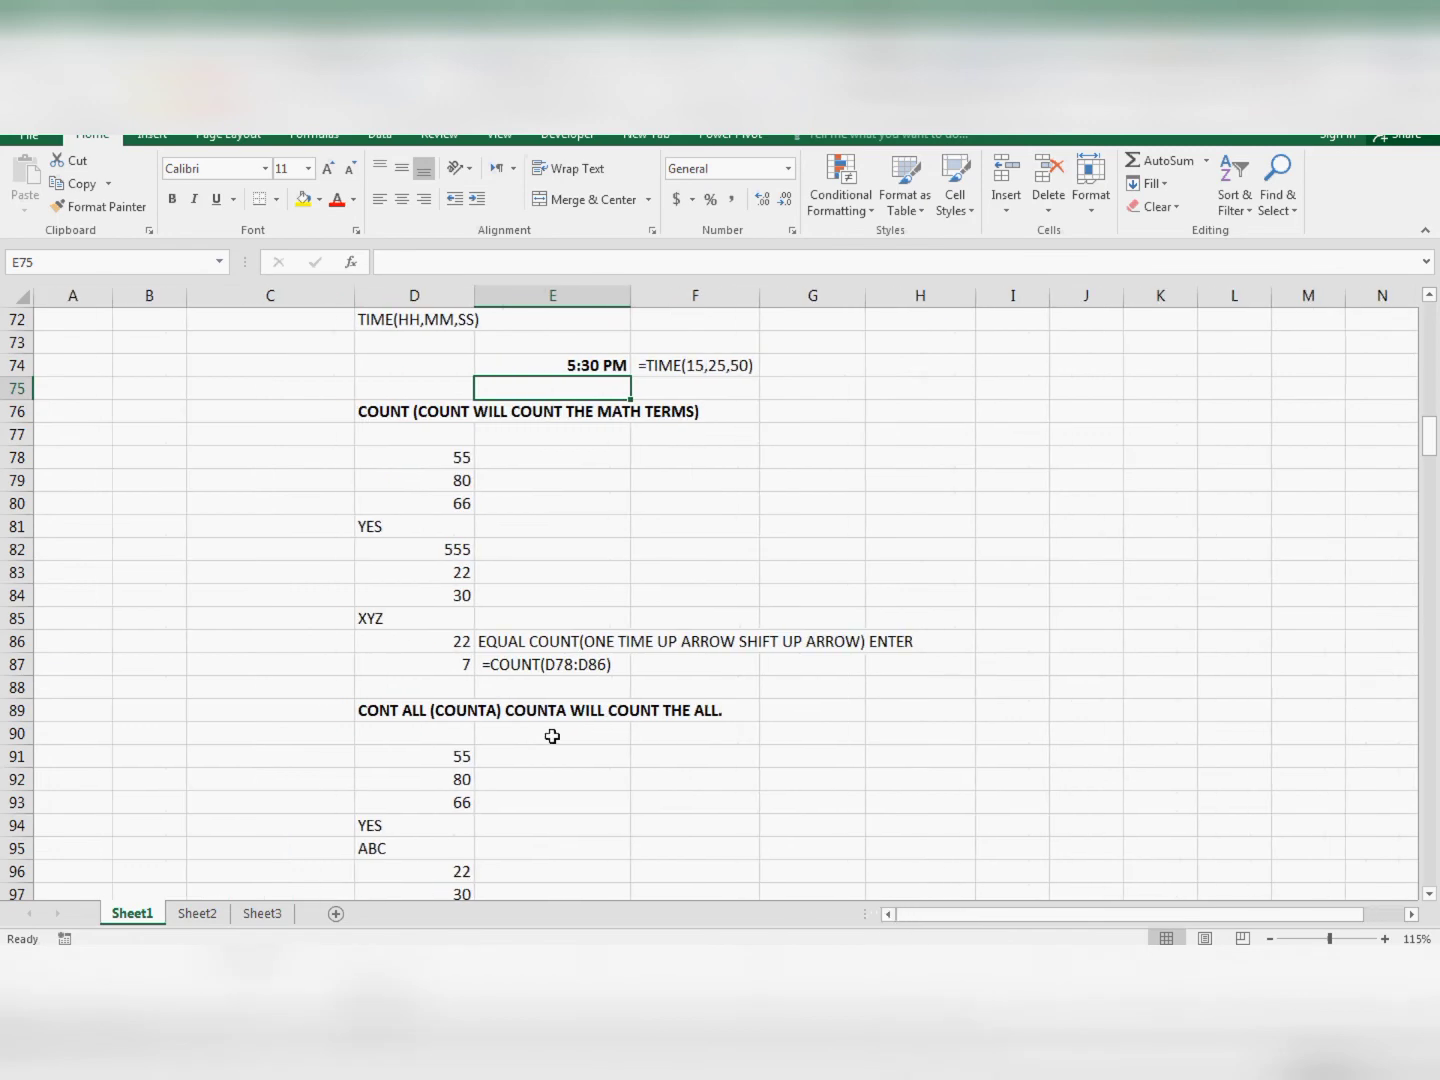
drag(443, 464, 454, 652)
click(447, 464)
click(448, 526)
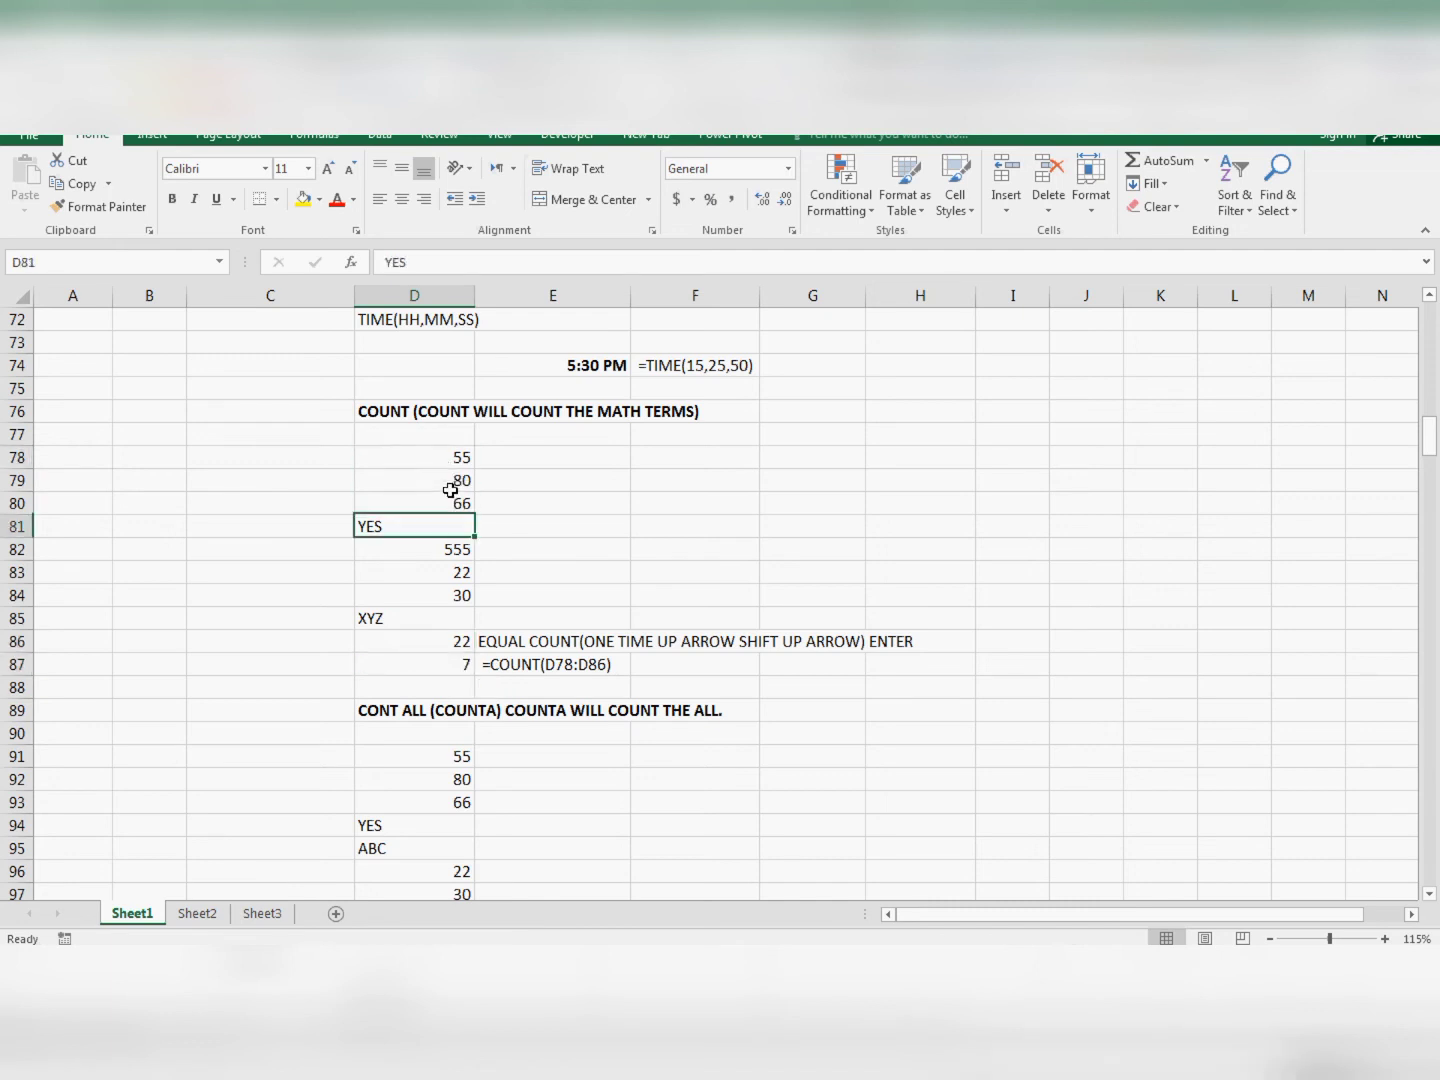
click(448, 458)
click(444, 552)
click(371, 527)
click(375, 620)
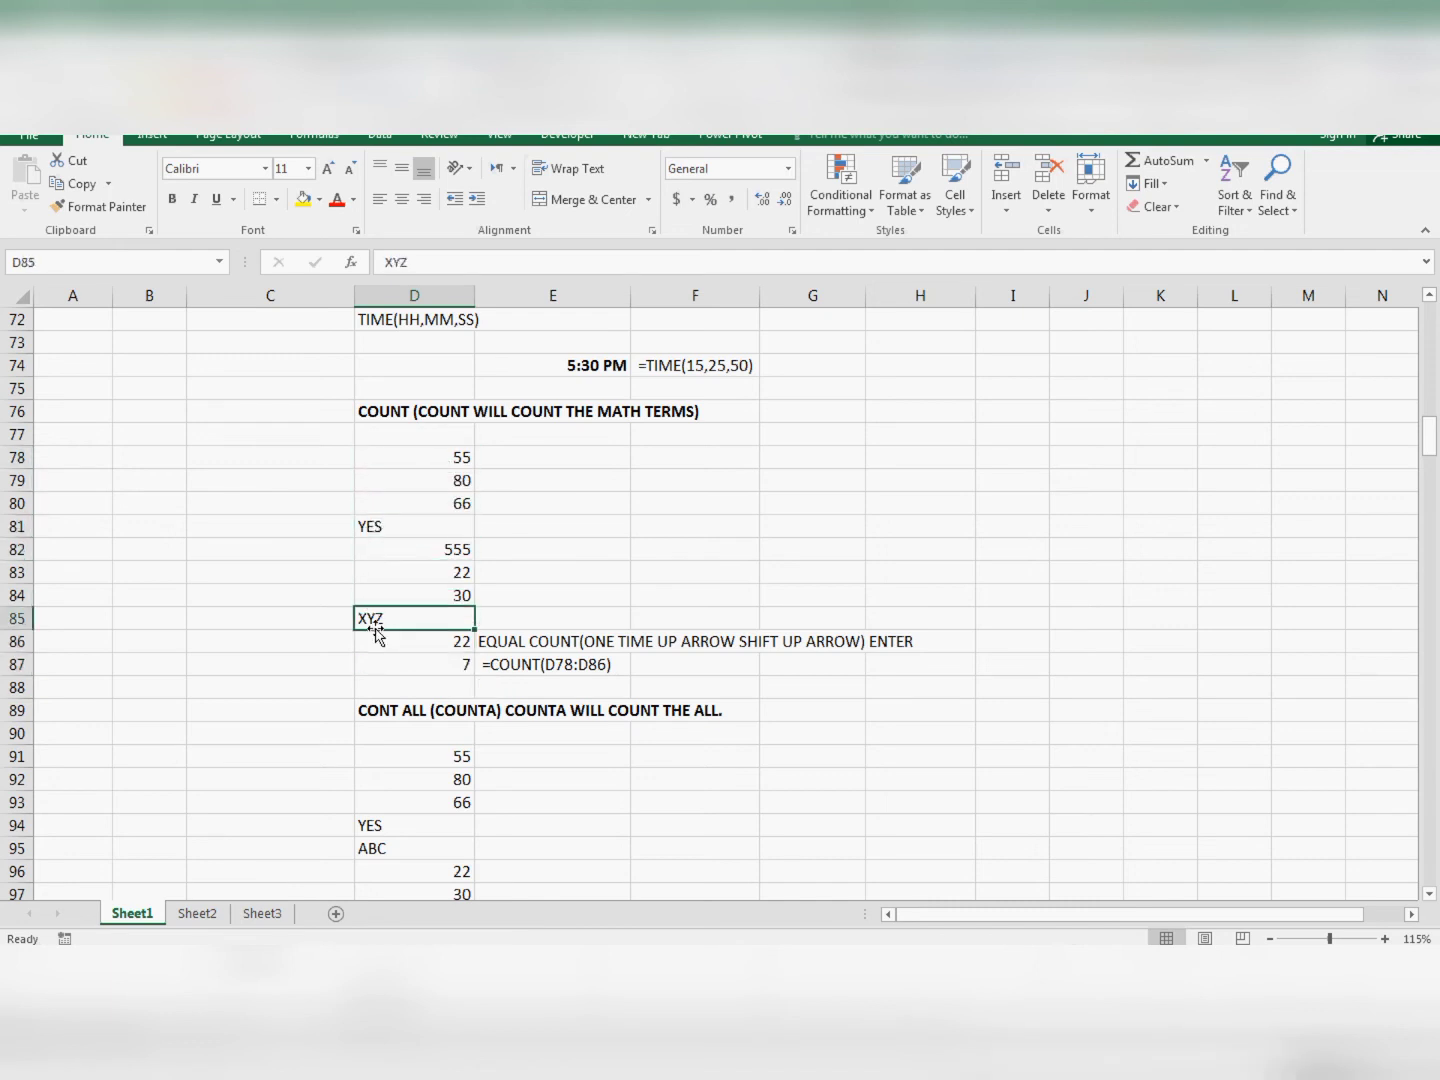
- Replace the formula in cell D87 with =COUNT(D78:D86) to count the numeric entries in the COUNT section's list
click(463, 668)
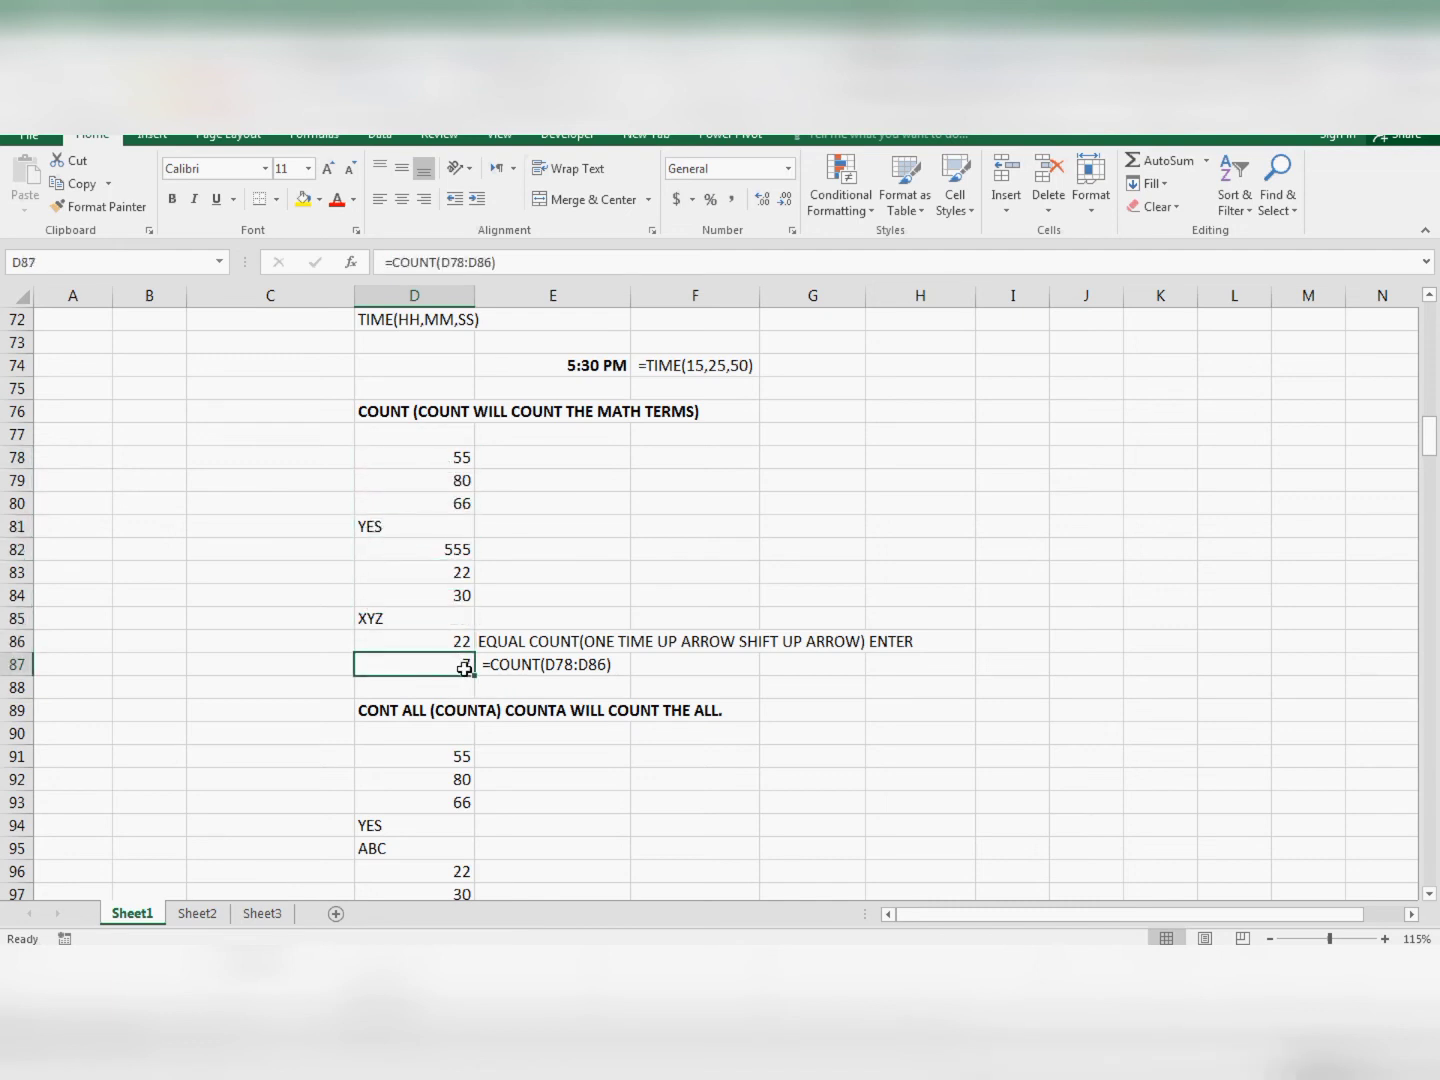
key(Delete)
text(=COUNT)
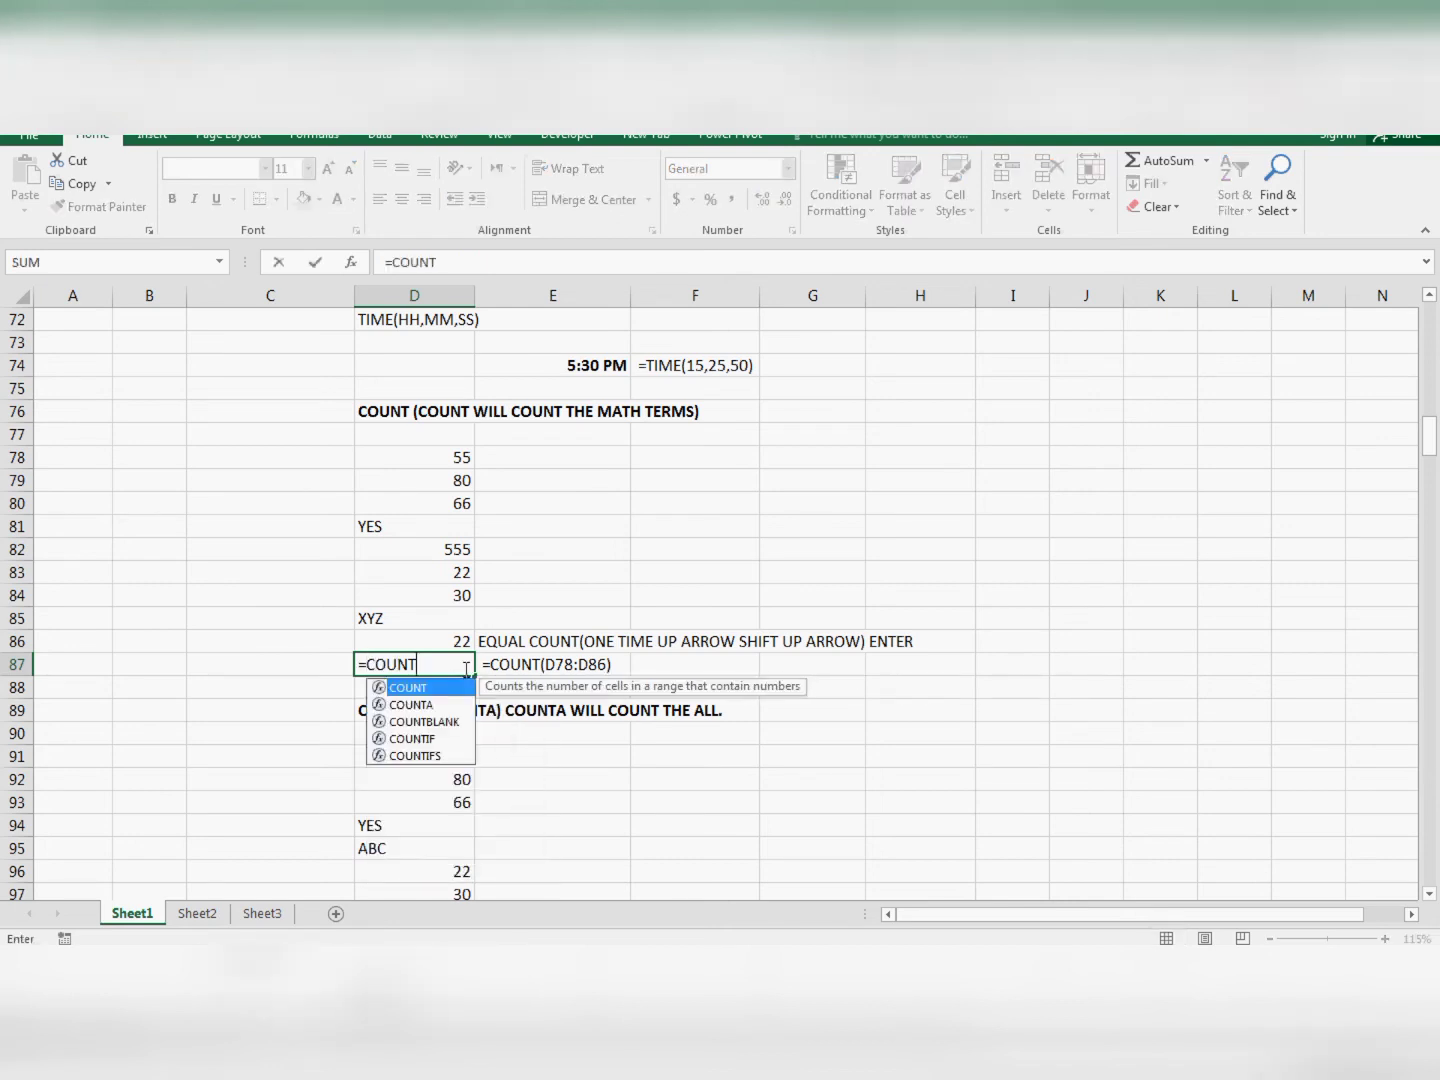
text(()
key(Up)
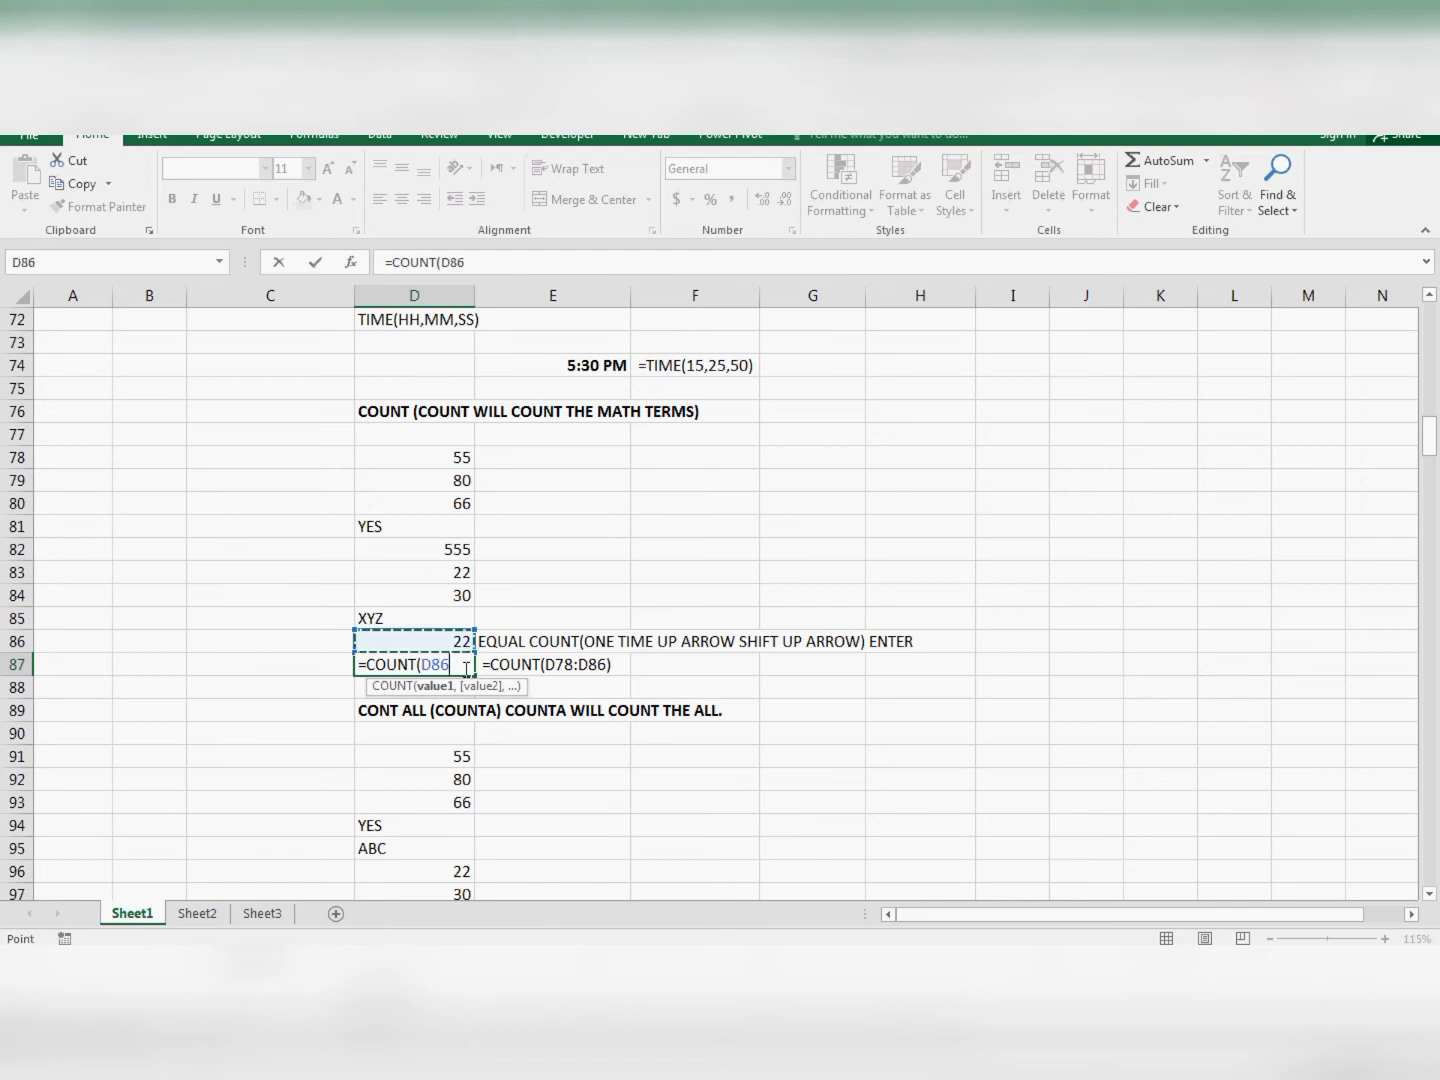
key(shift+Up)
key(shift+Up)
key(shift+Up)
key(shift+Up)
key(shift+Up)
key(shift+Up)
key(shift+Up)
key(shift+Up)
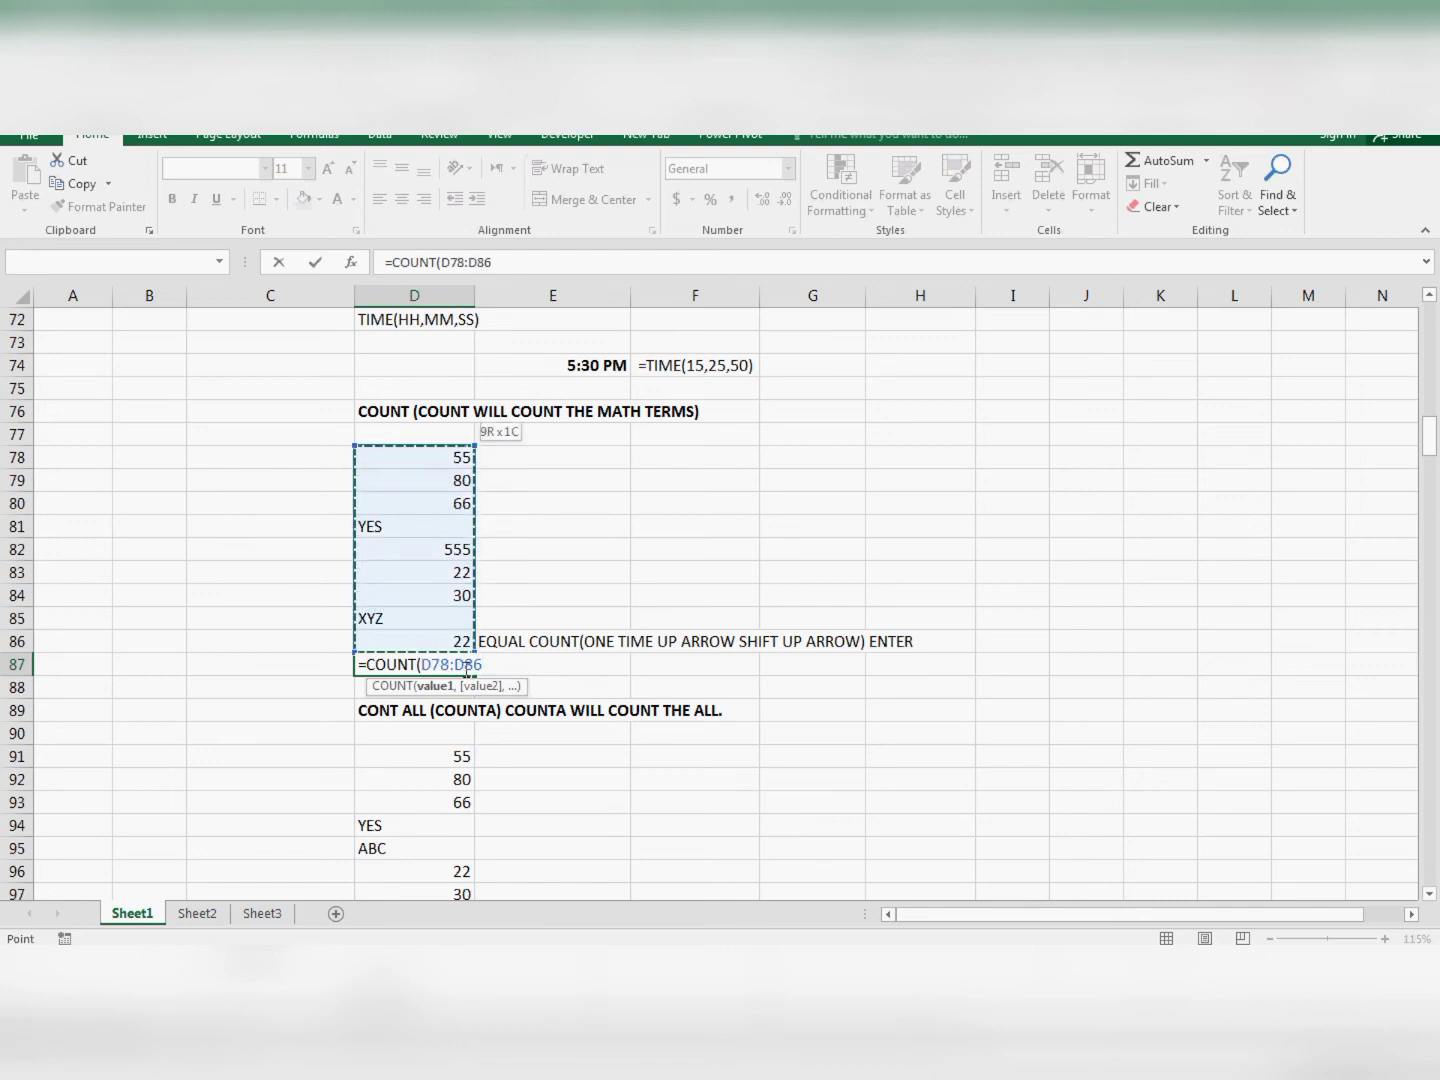
text())
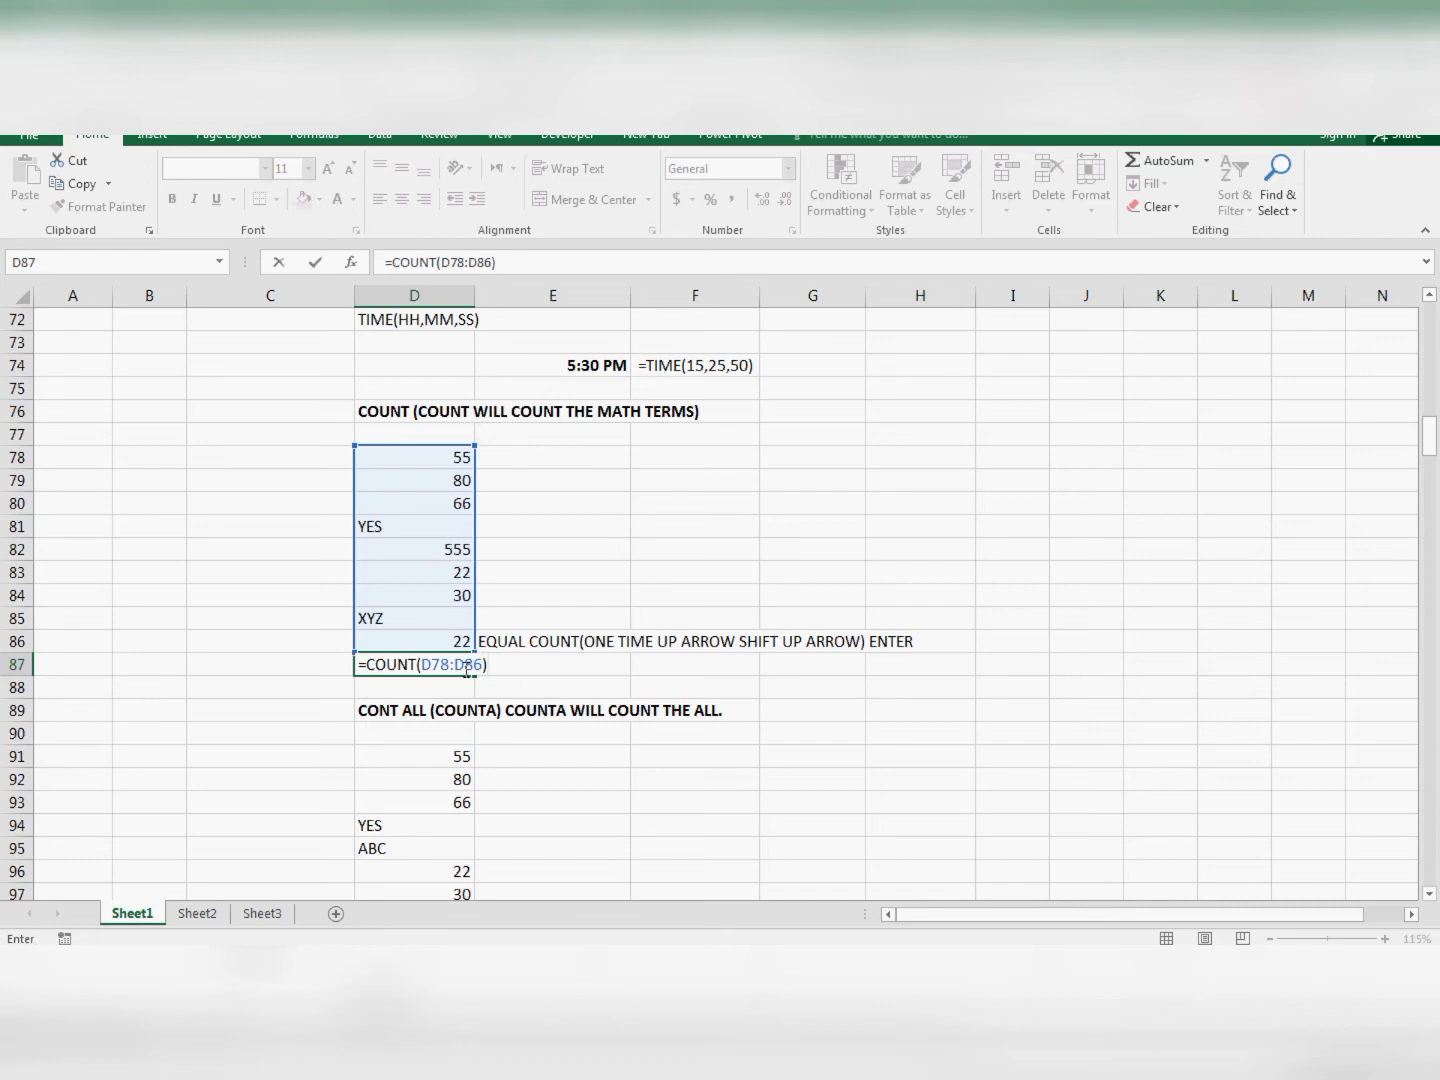
key(Return)
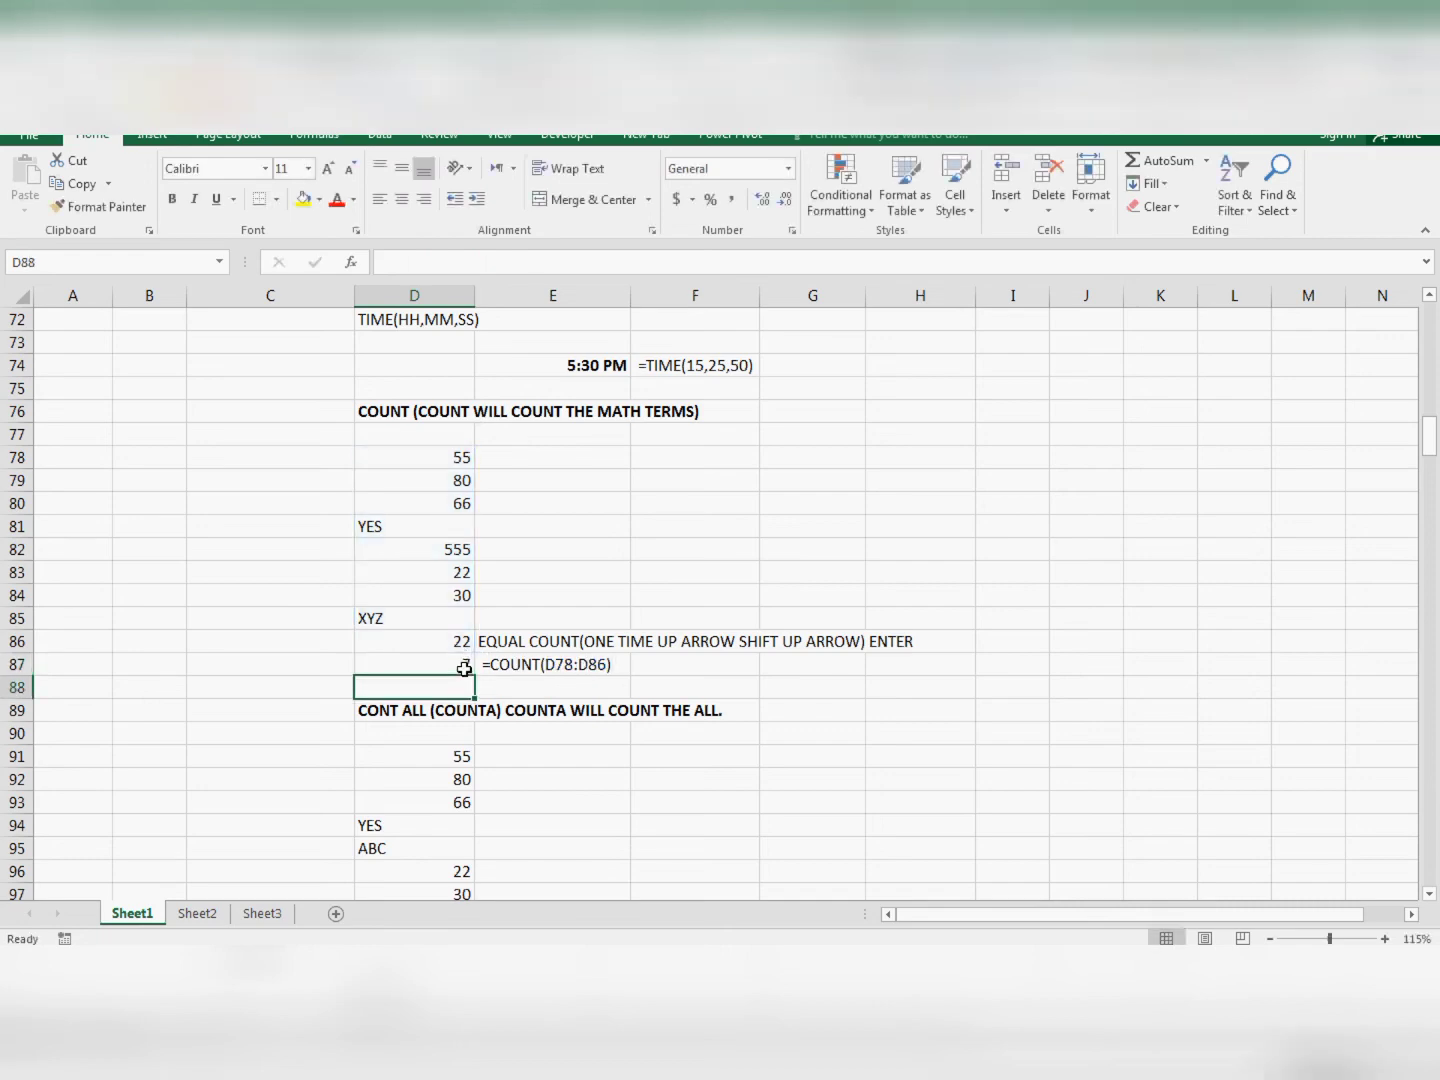
click(370, 614)
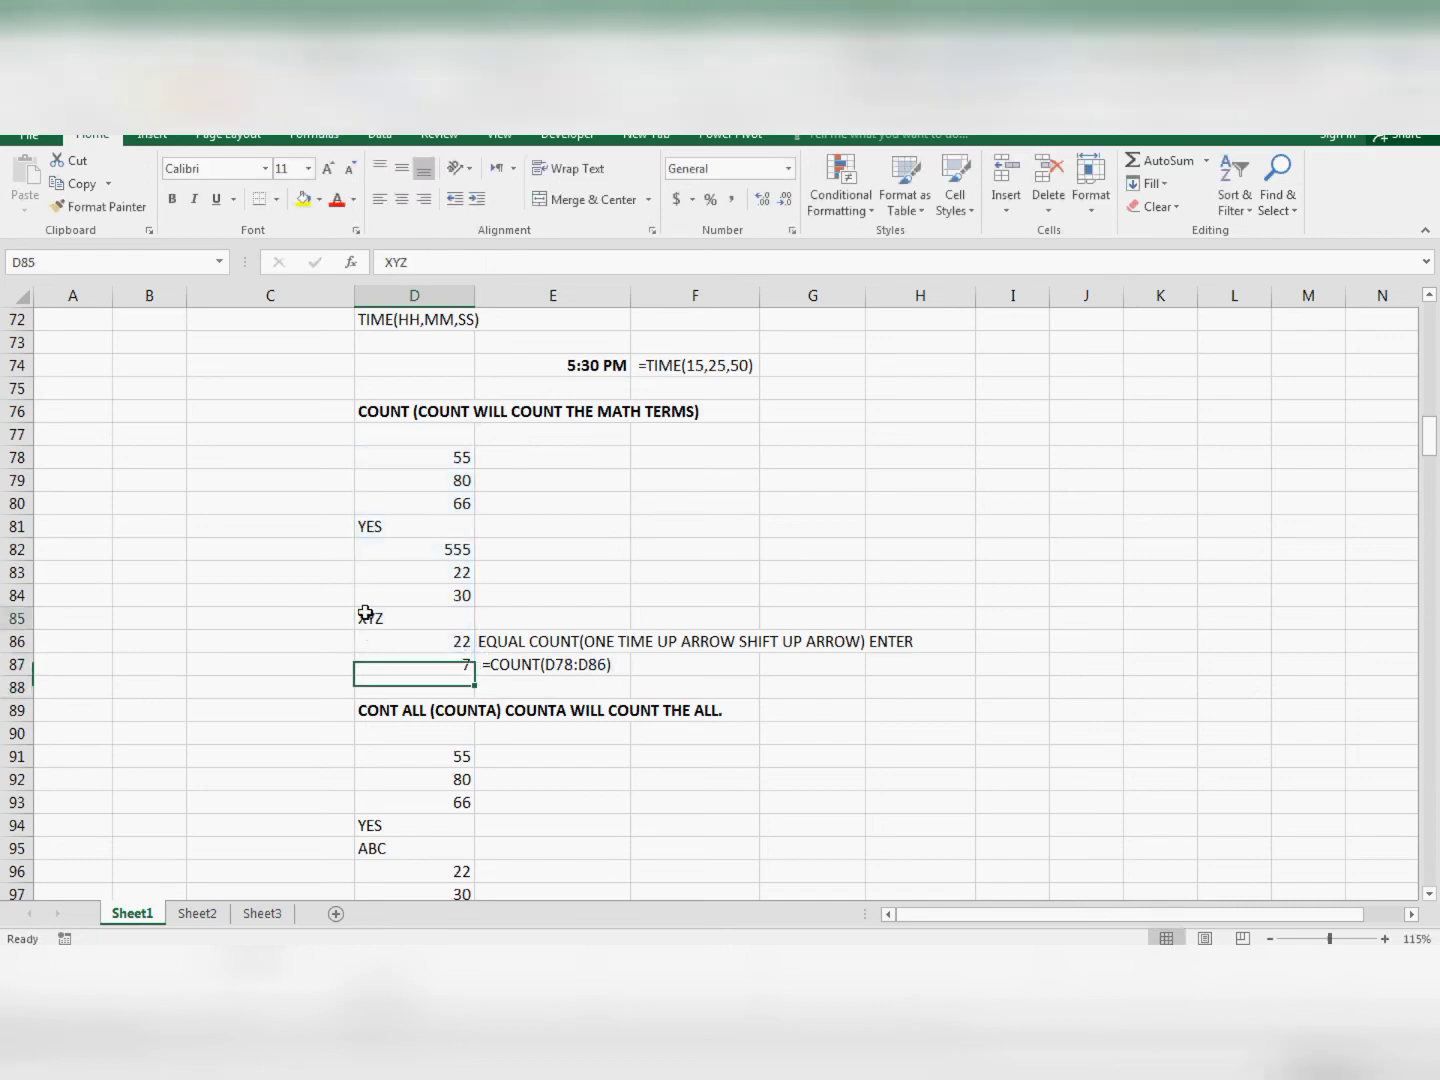
- Replace the number in D83 with the text RTYTRY to test the COUNT formula, and undo the change
click(374, 525)
click(373, 600)
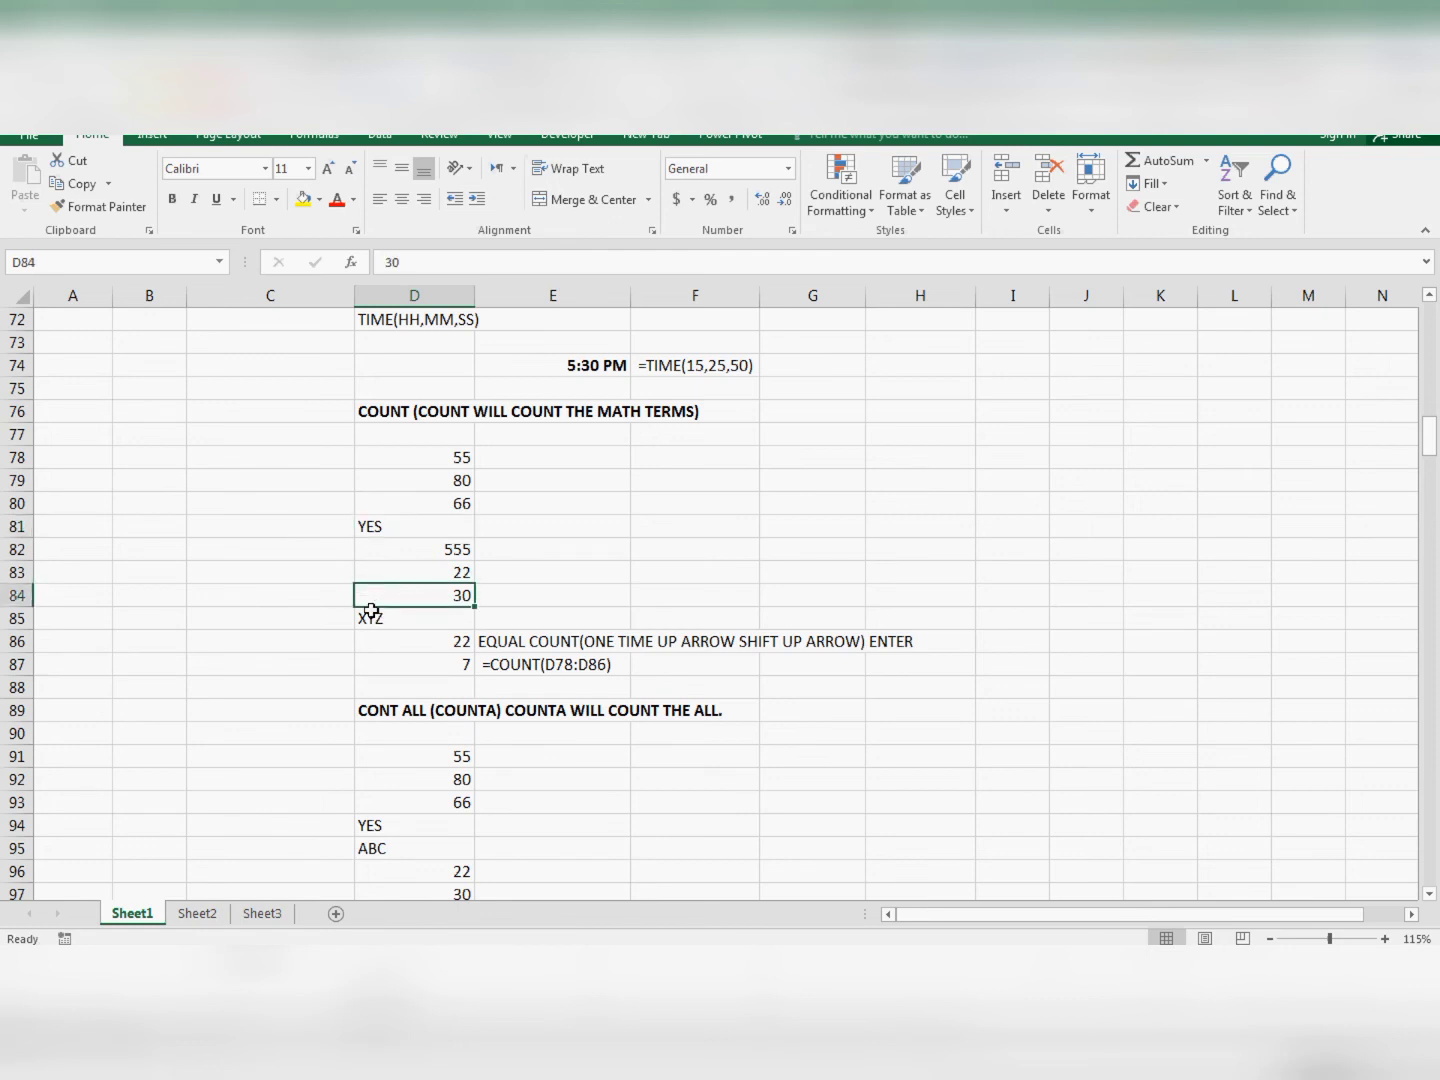
click(435, 570)
text(RTYTRY)
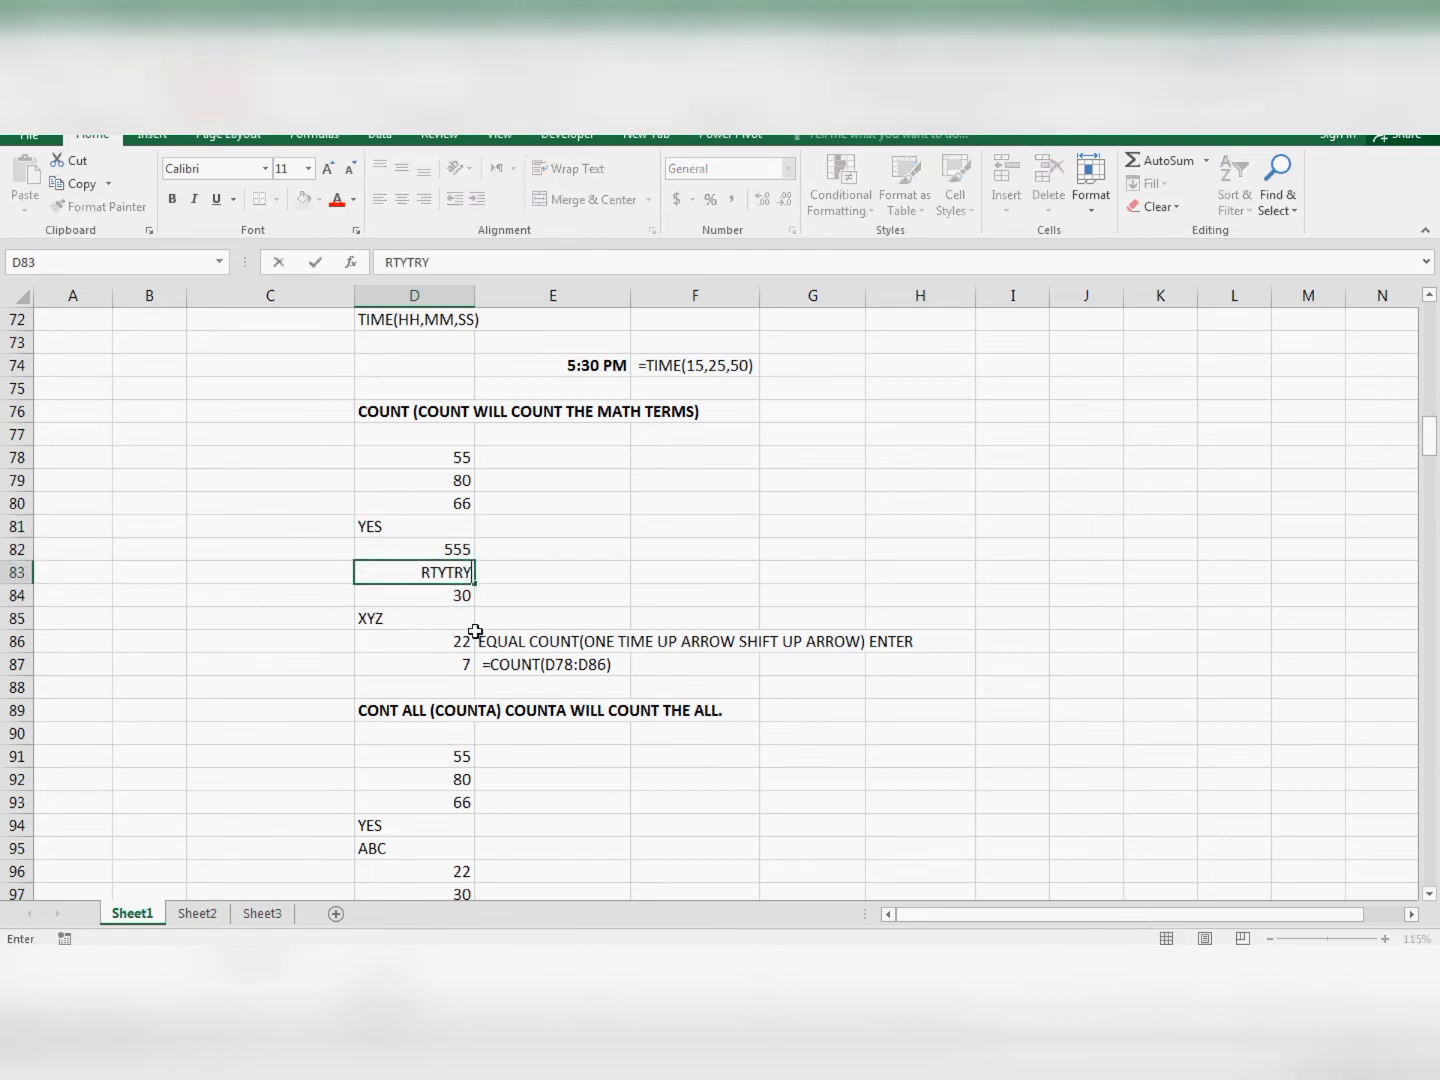
click(548, 592)
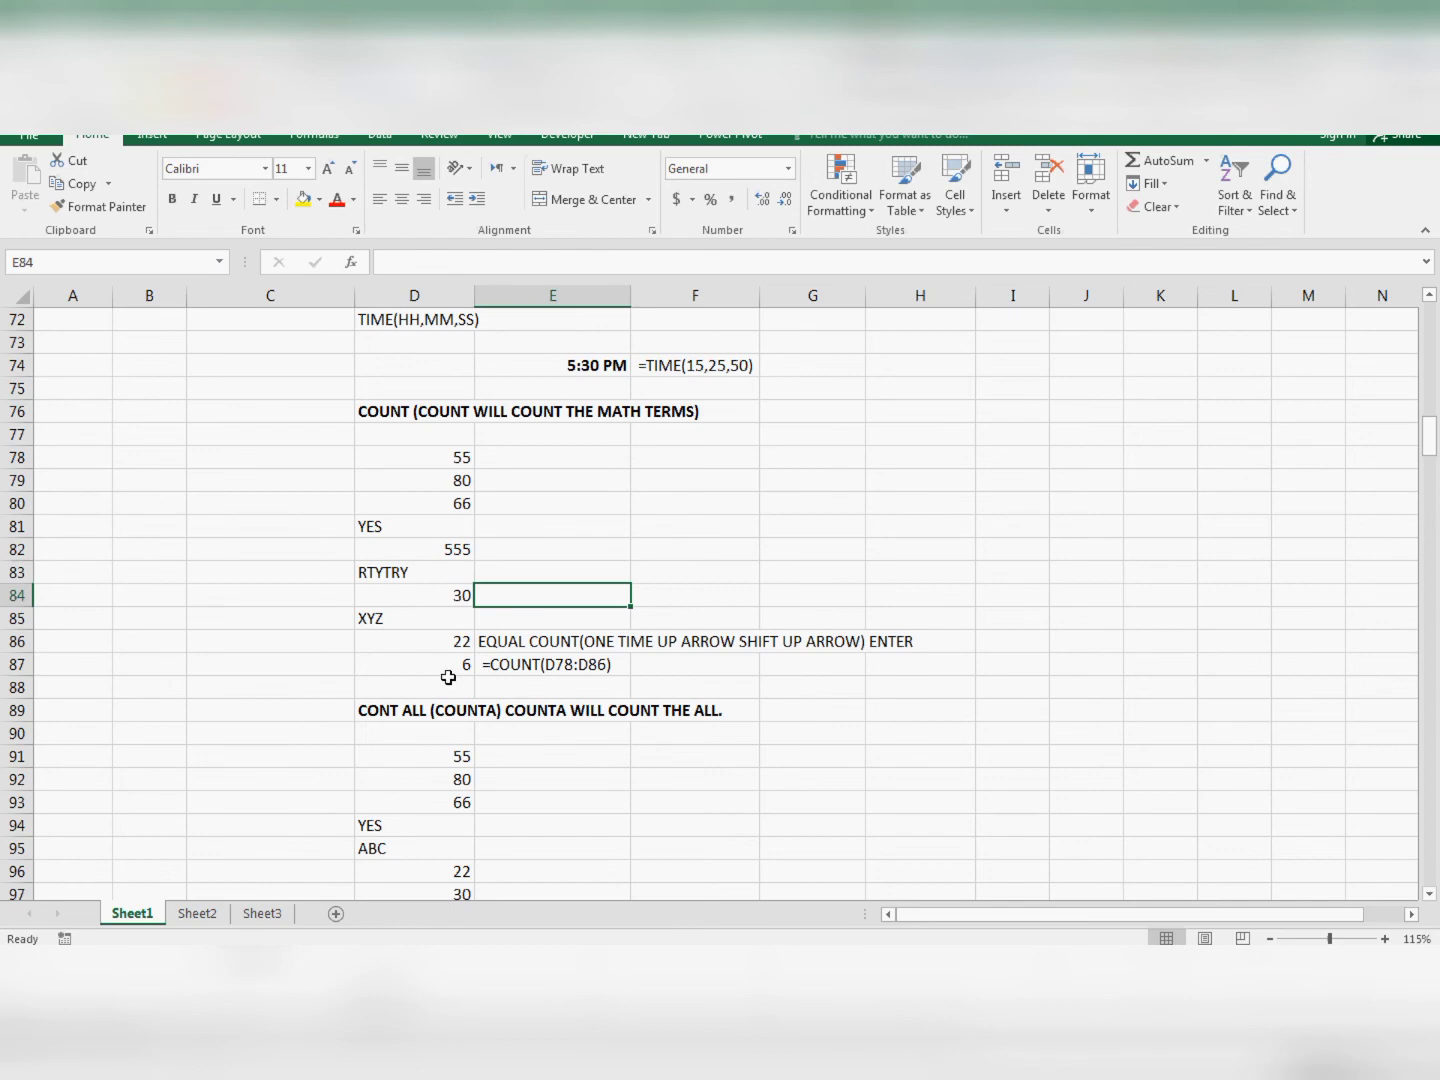
key(ctrl+z)
- Replace the formula in cell D100 with =COUNTA(D91:D99) to count all non-empty entries in the COUNTA section's list
scroll(440, 700, down, 4)
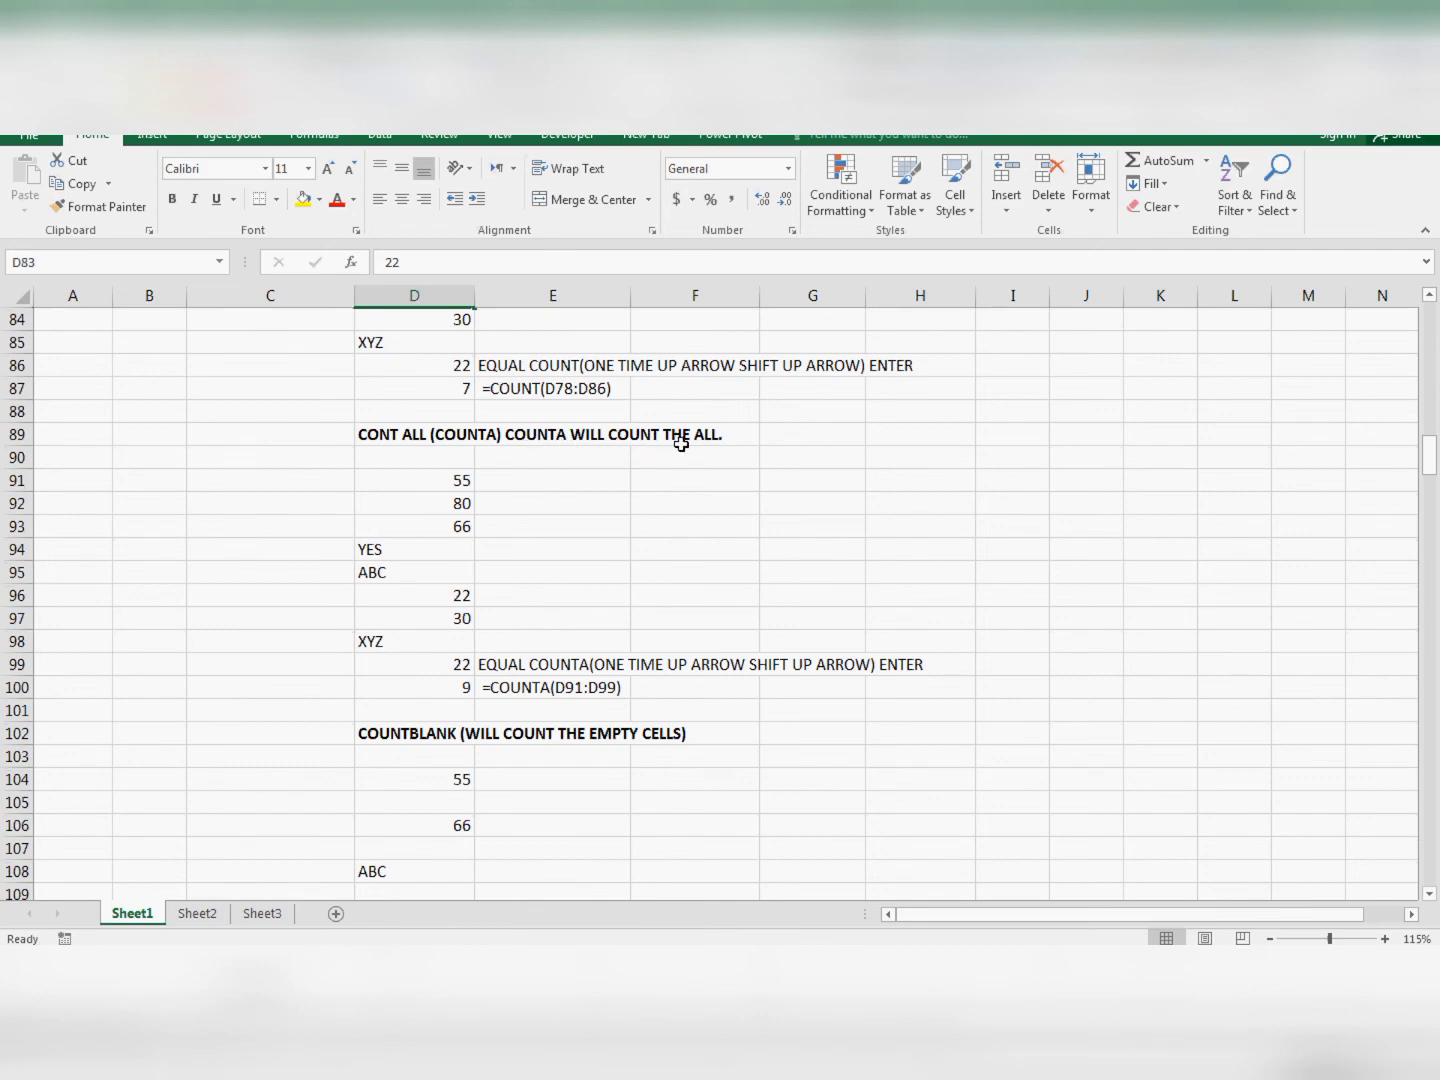
drag(439, 482, 420, 664)
click(434, 687)
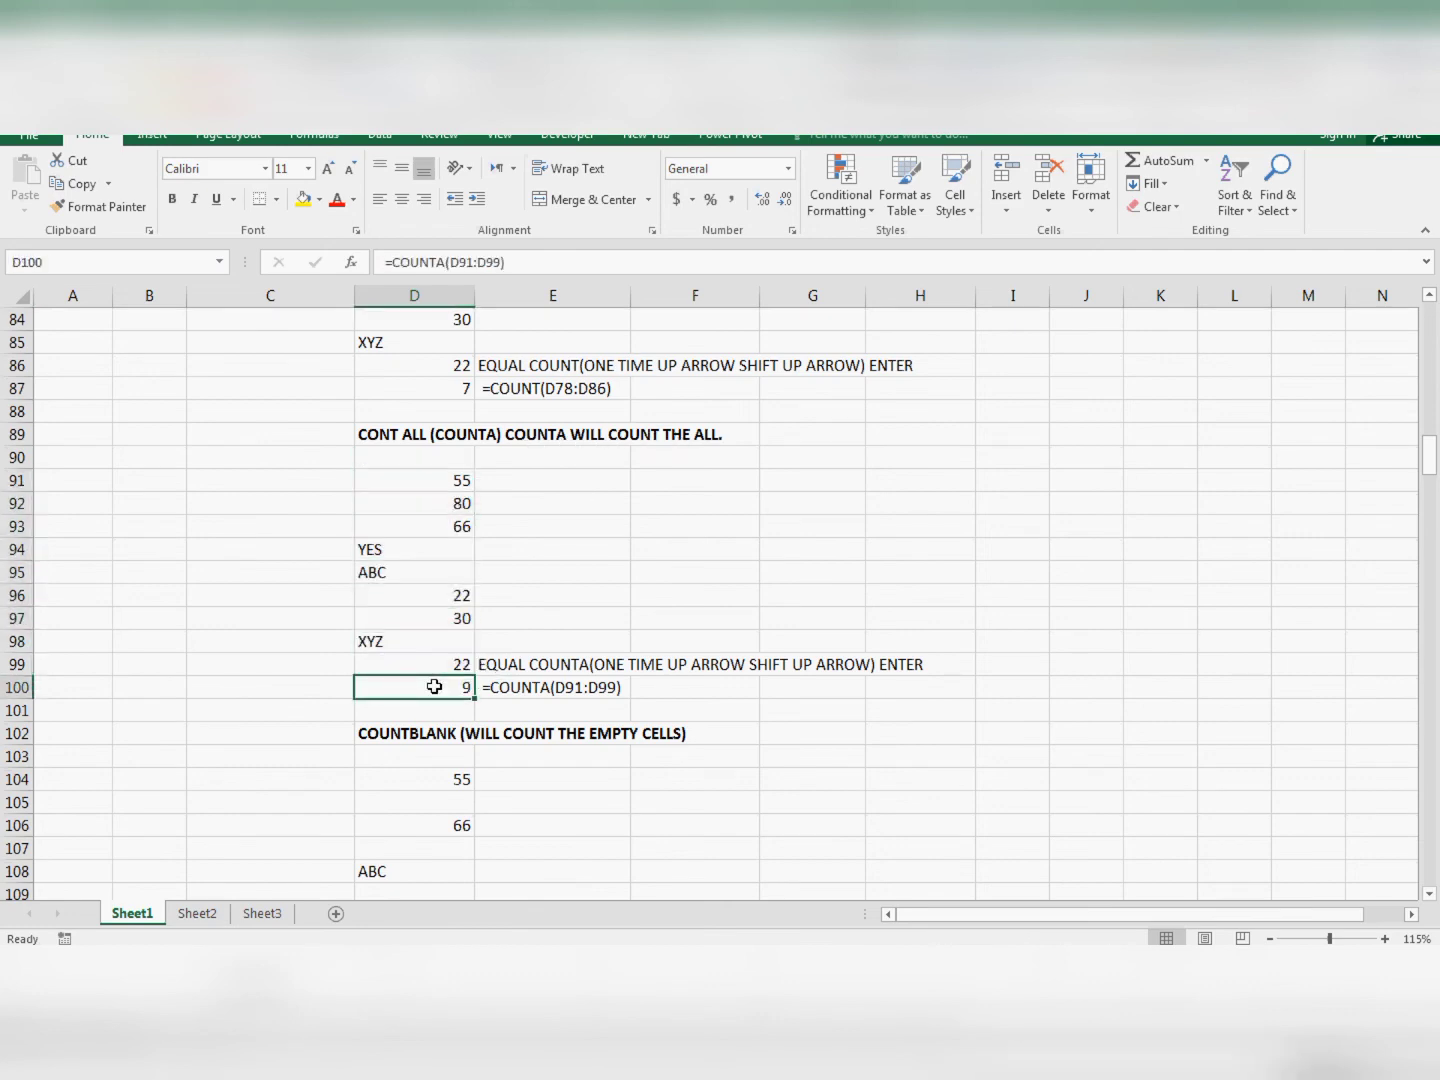
key(Delete)
text(=CO)
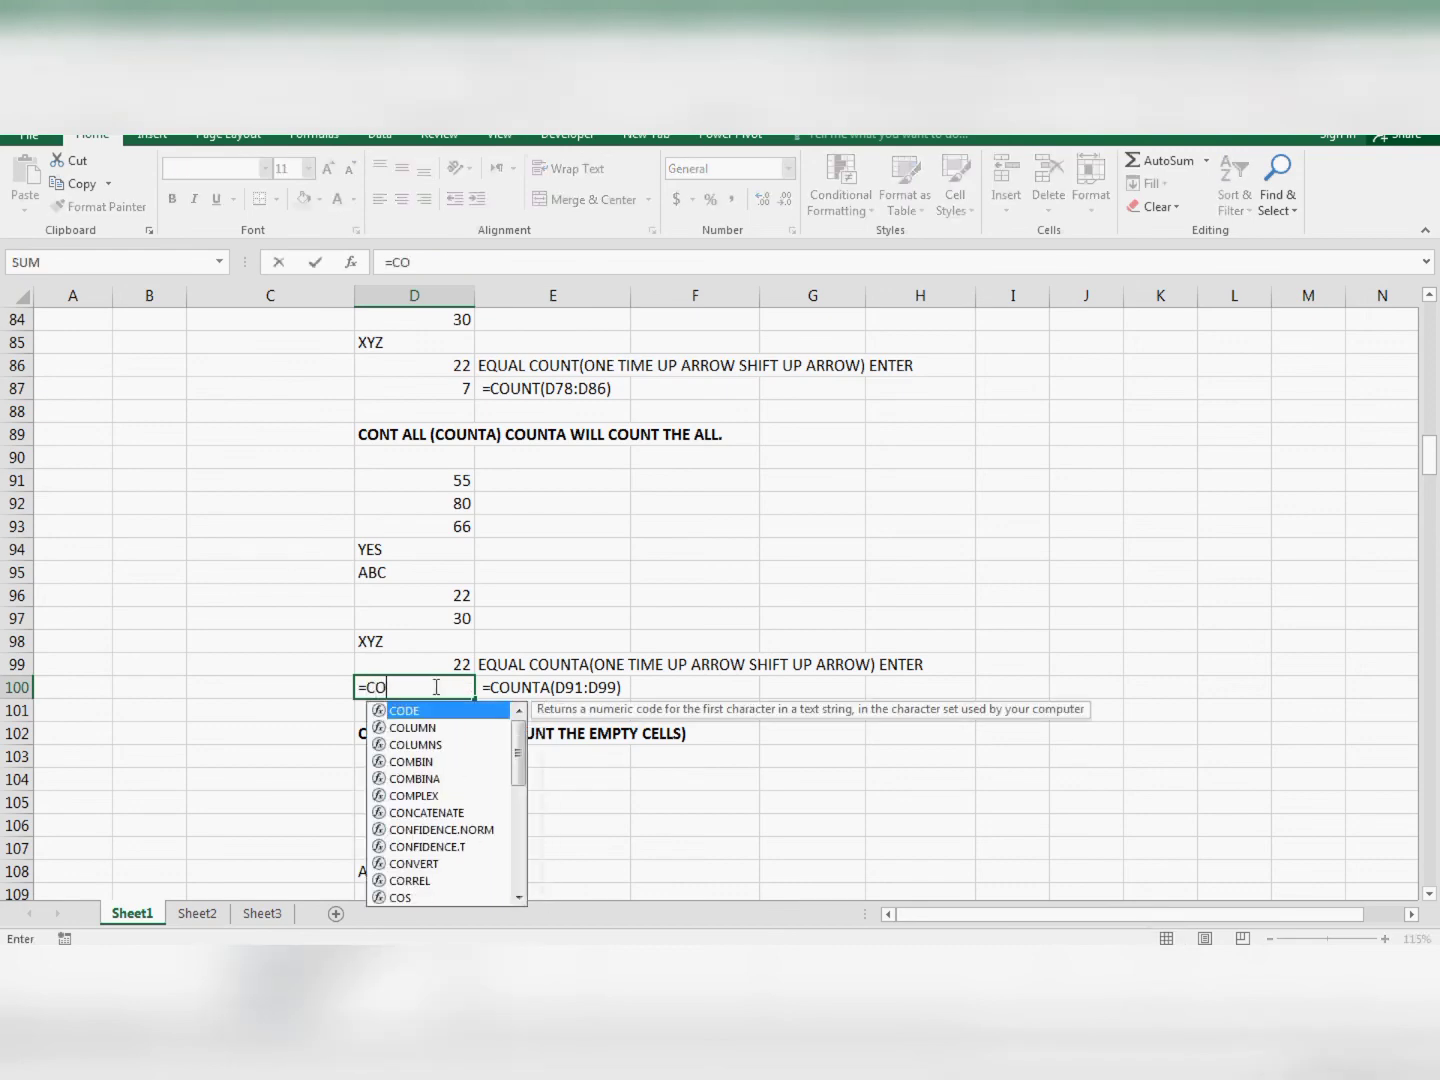
text(UNTA)
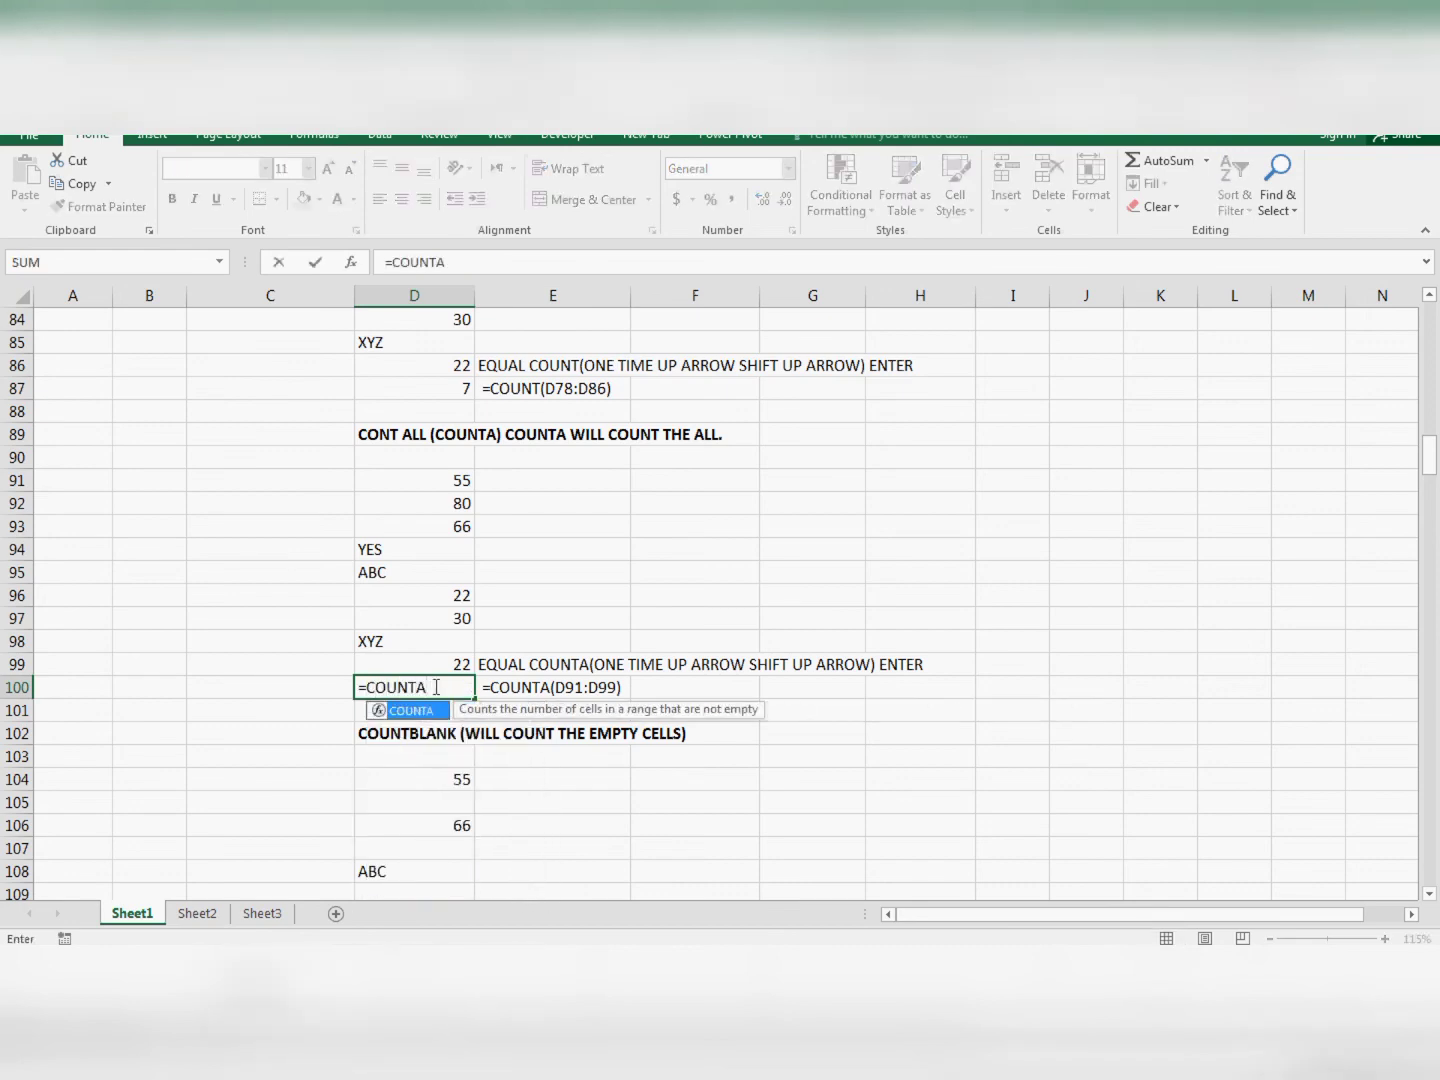
text(()
key(shift+Up)
key(shift+Up)
key(shift+Up)
key(shift+Up)
key(shift+Up)
key(shift+Up)
key(shift+Up)
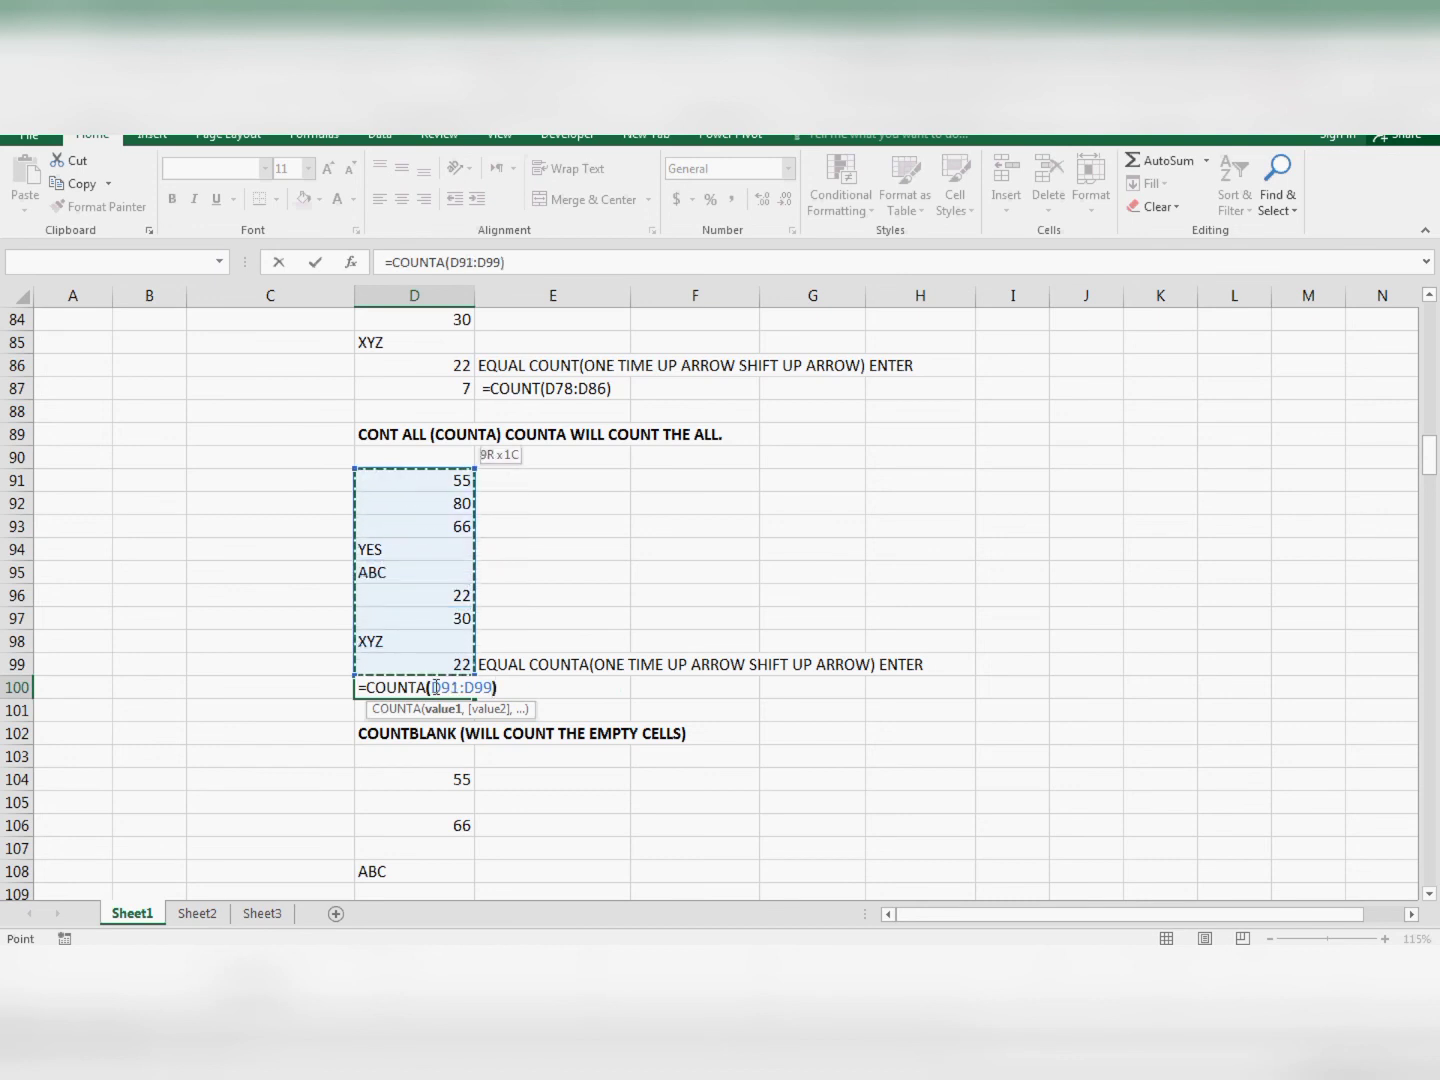
text())
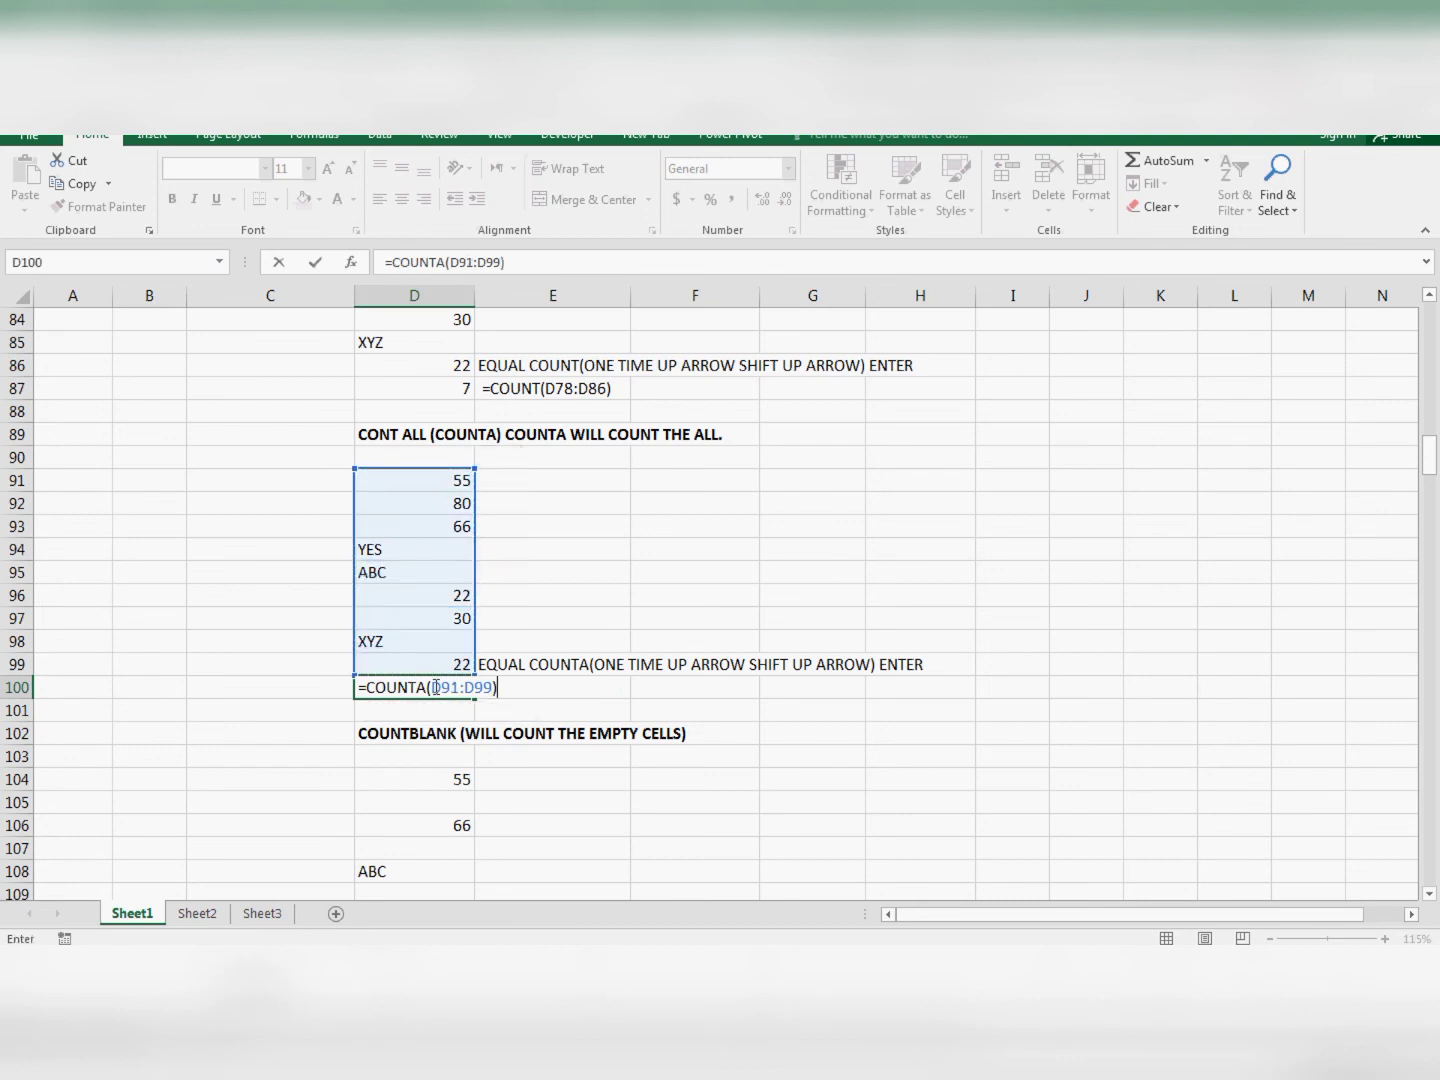
key(Return)
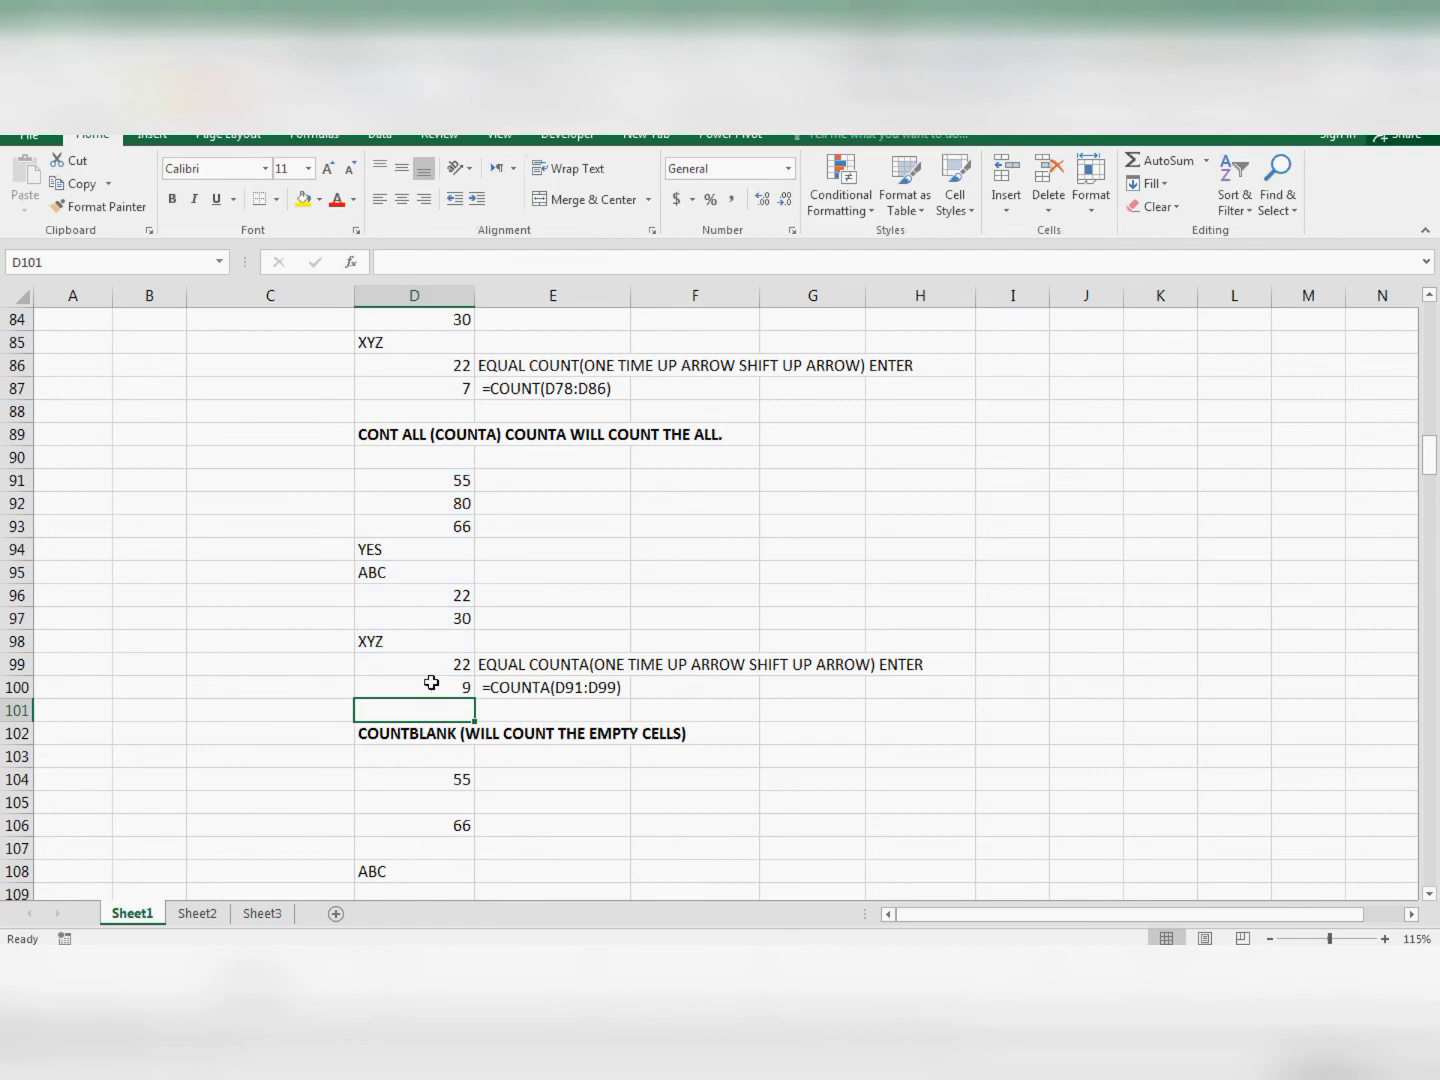
- Clear cells D96 and D95 to test how the COUNTA formula responds, and undo both deletions
click(421, 604)
key(Delete)
click(388, 580)
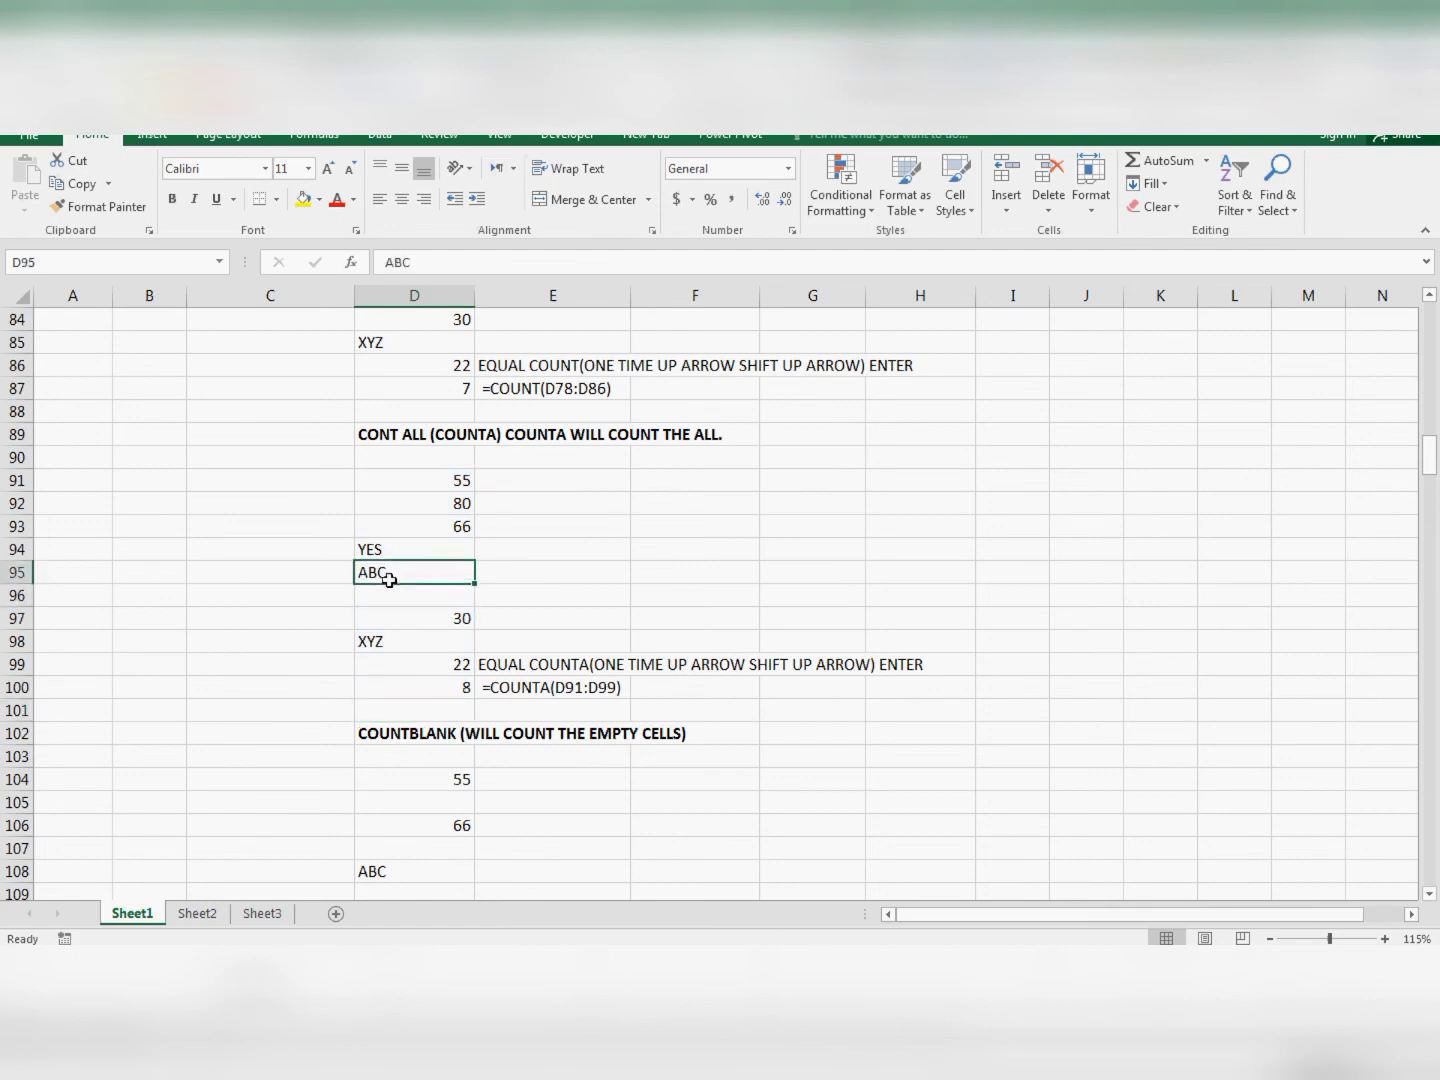
key(Delete)
key(ctrl+z)
key(ctrl+z)
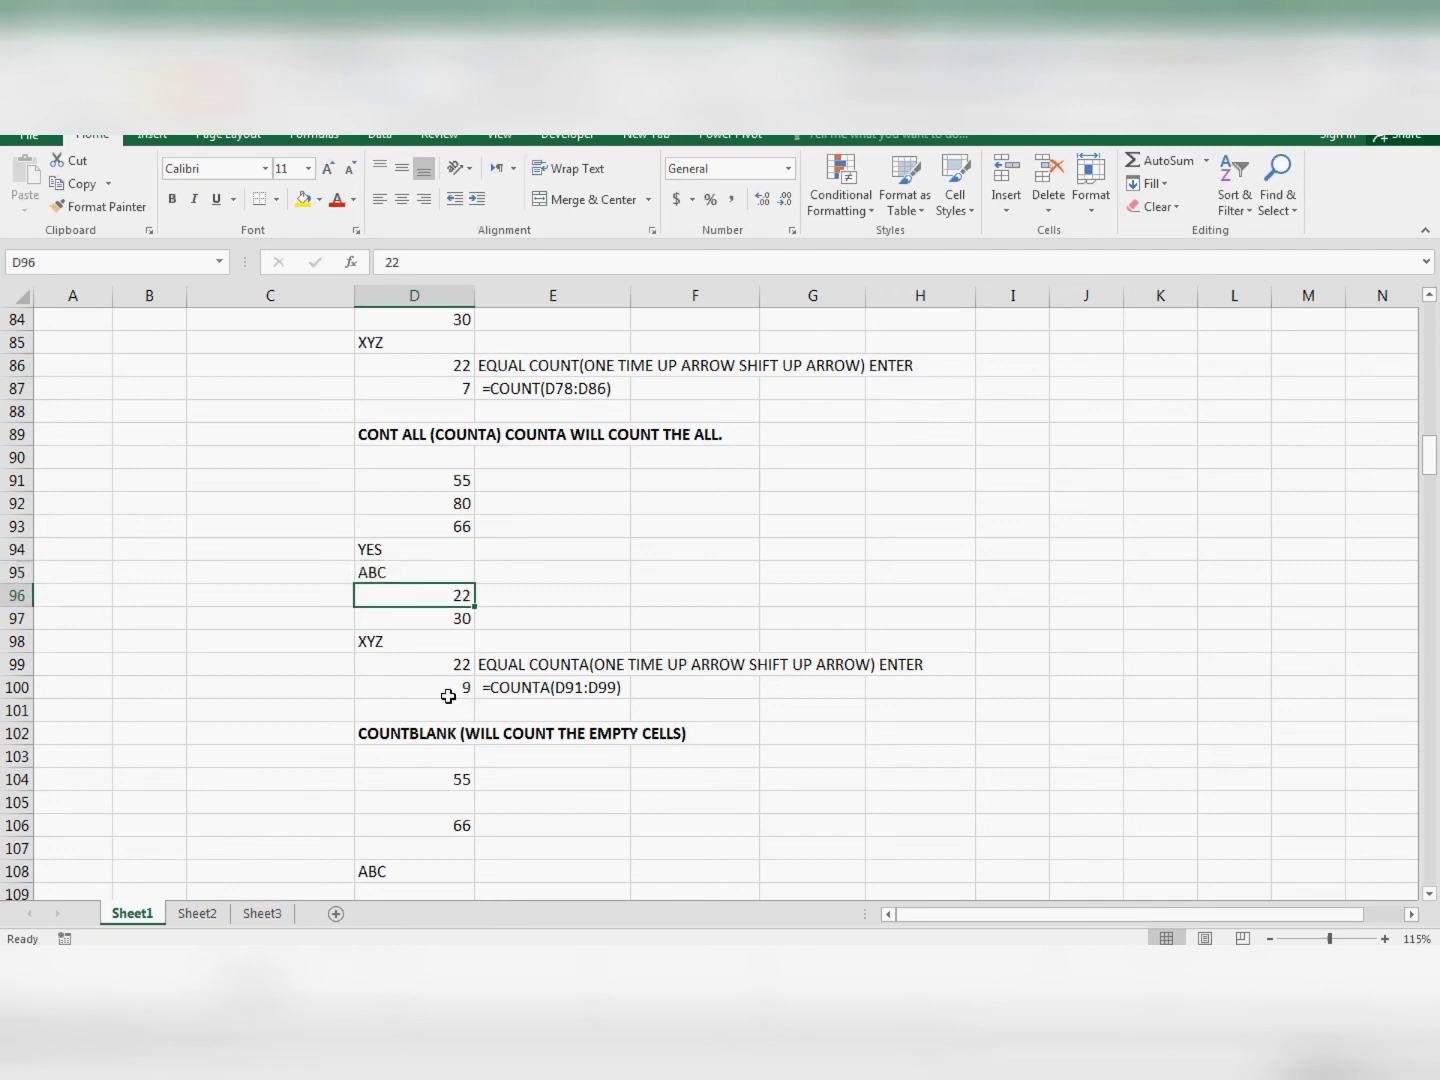
- Clear the existing COUNTBLANK formula from cell D113
scroll(448, 700, down, 3)
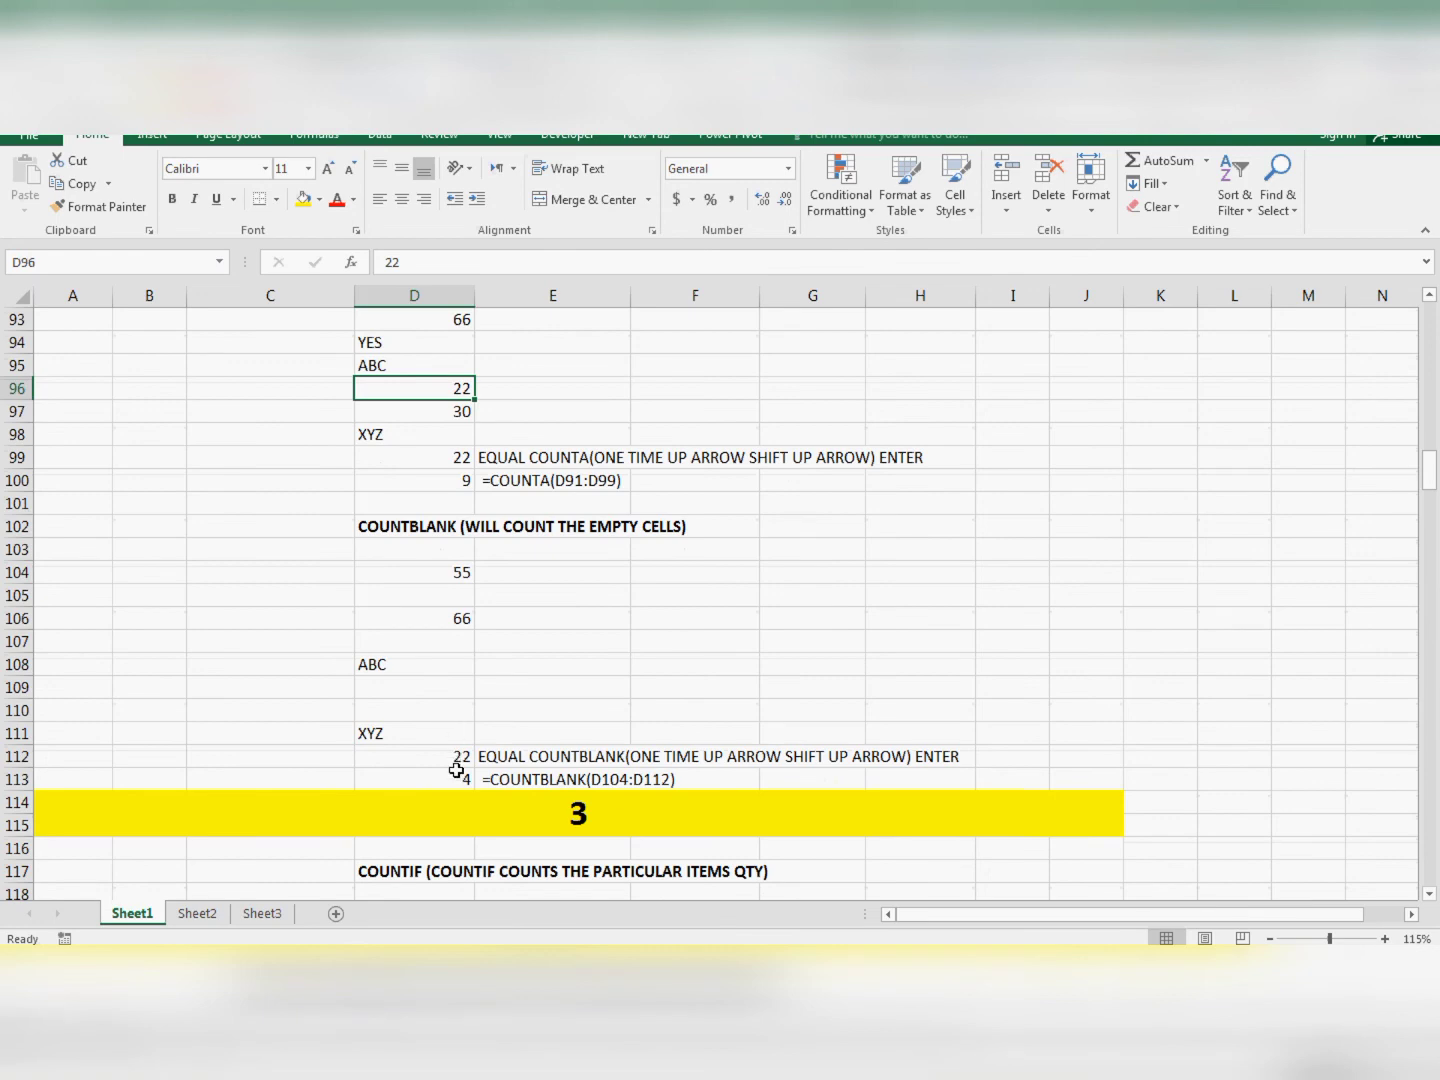
click(456, 772)
key(Delete)
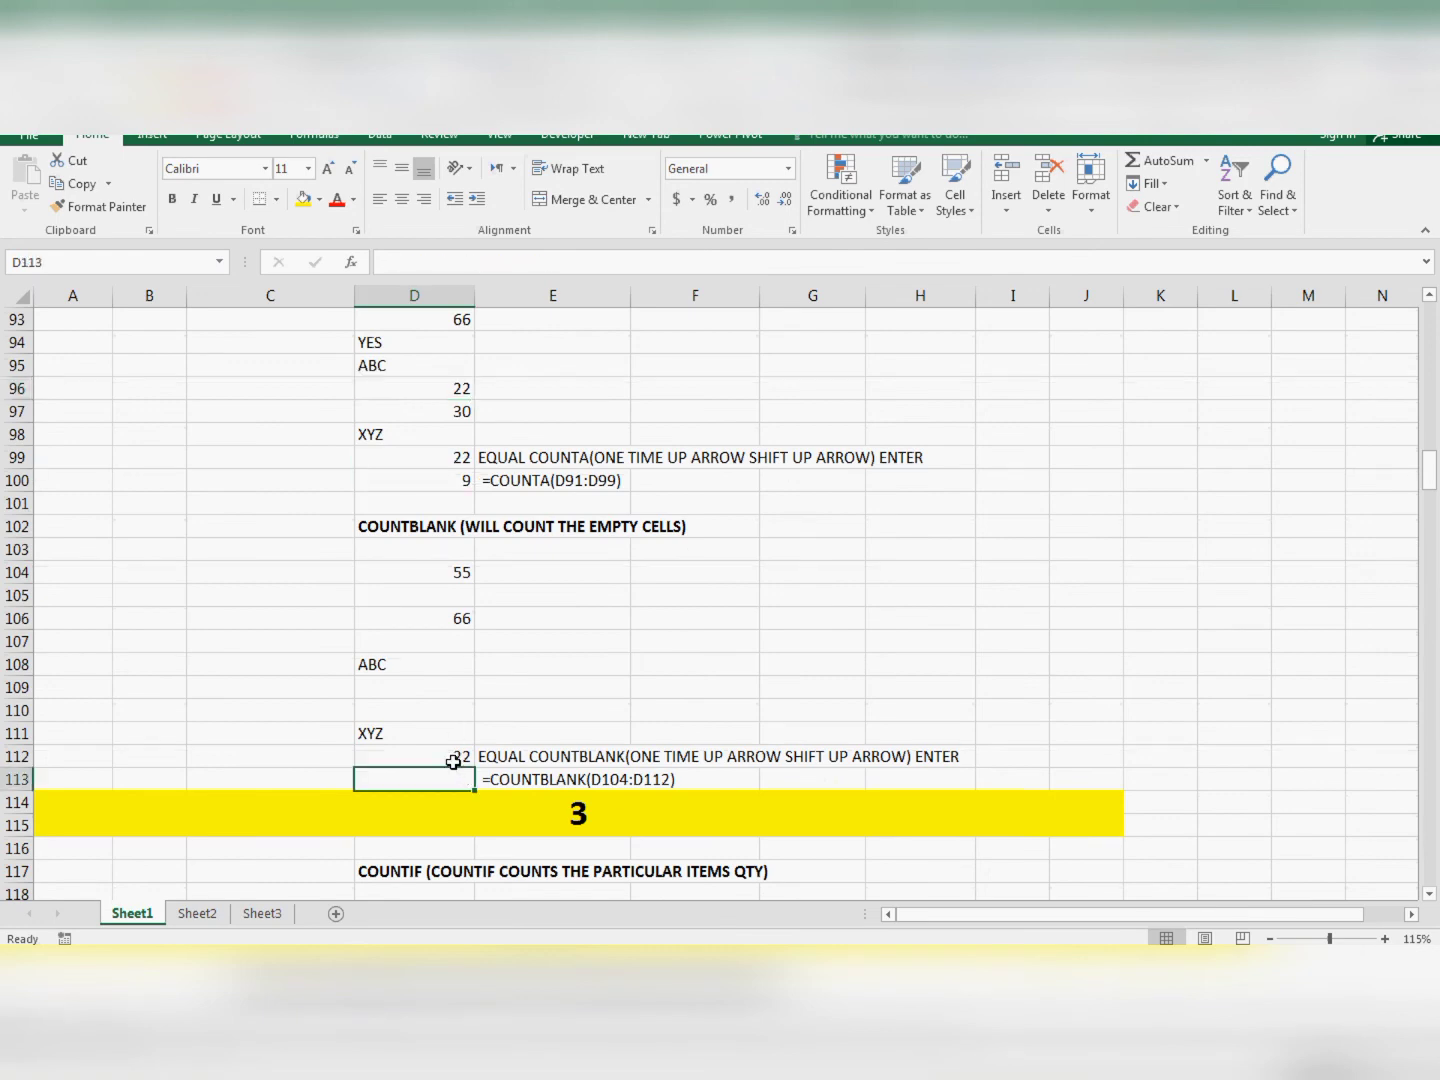
- Examine the COUNTBLANK section's list in D104:D112, going through the empty cells D105, D107, D109 and D110
key(Up)
key(Up)
key(Up)
key(Up)
key(Down)
key(Down)
key(Down)
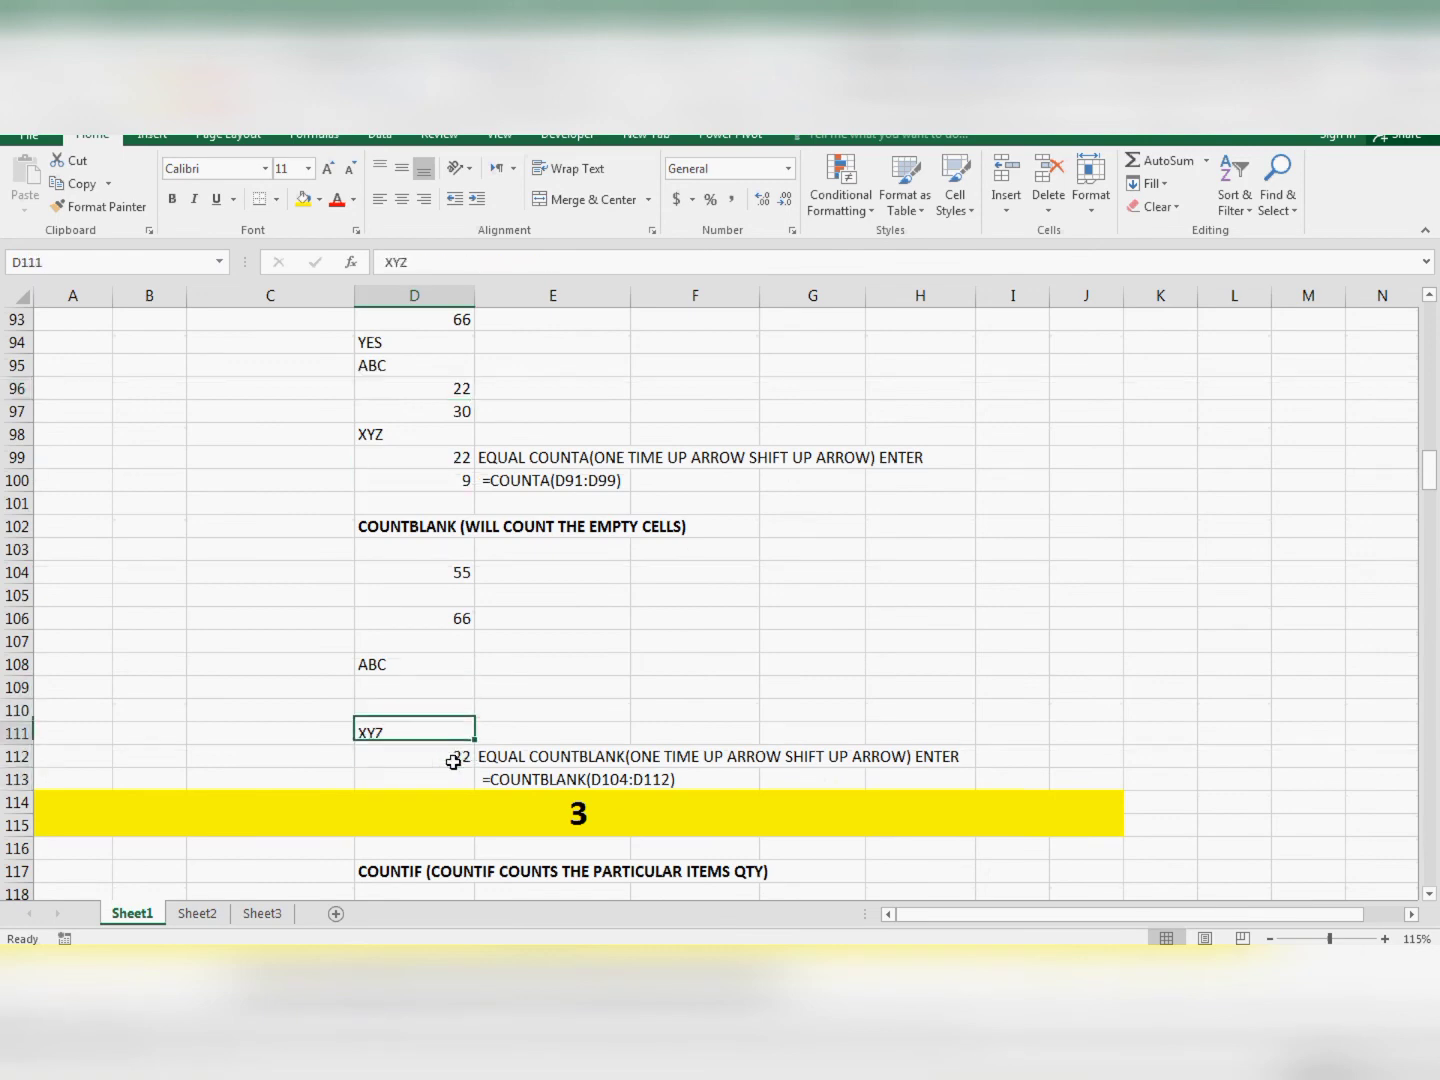
key(Down)
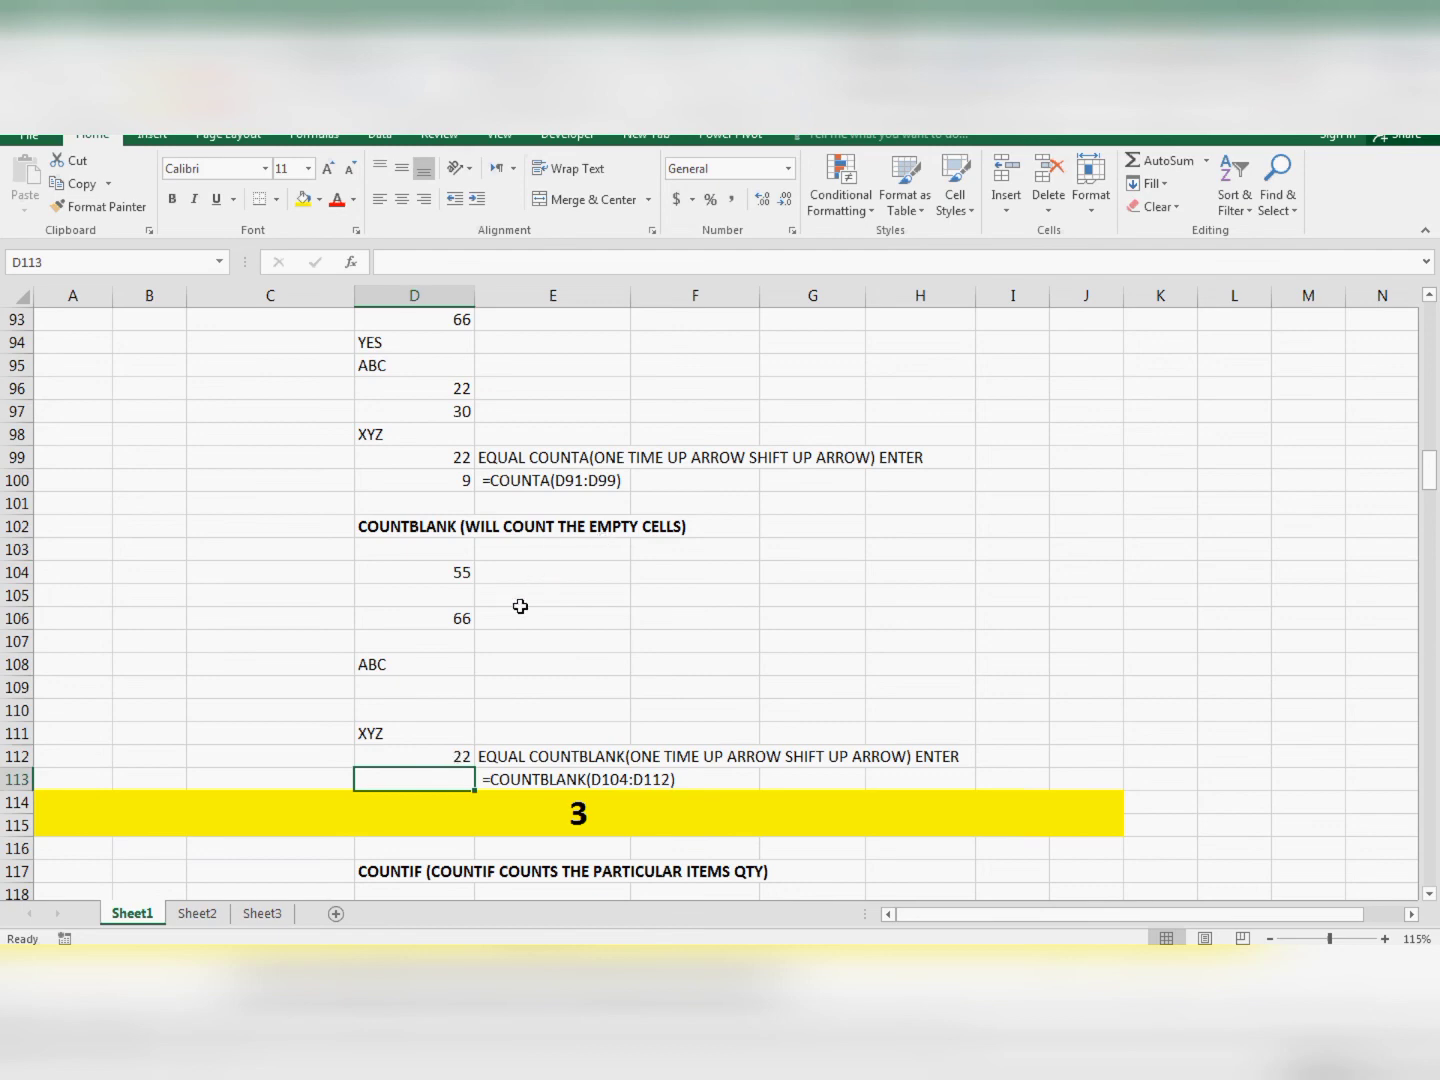
click(427, 598)
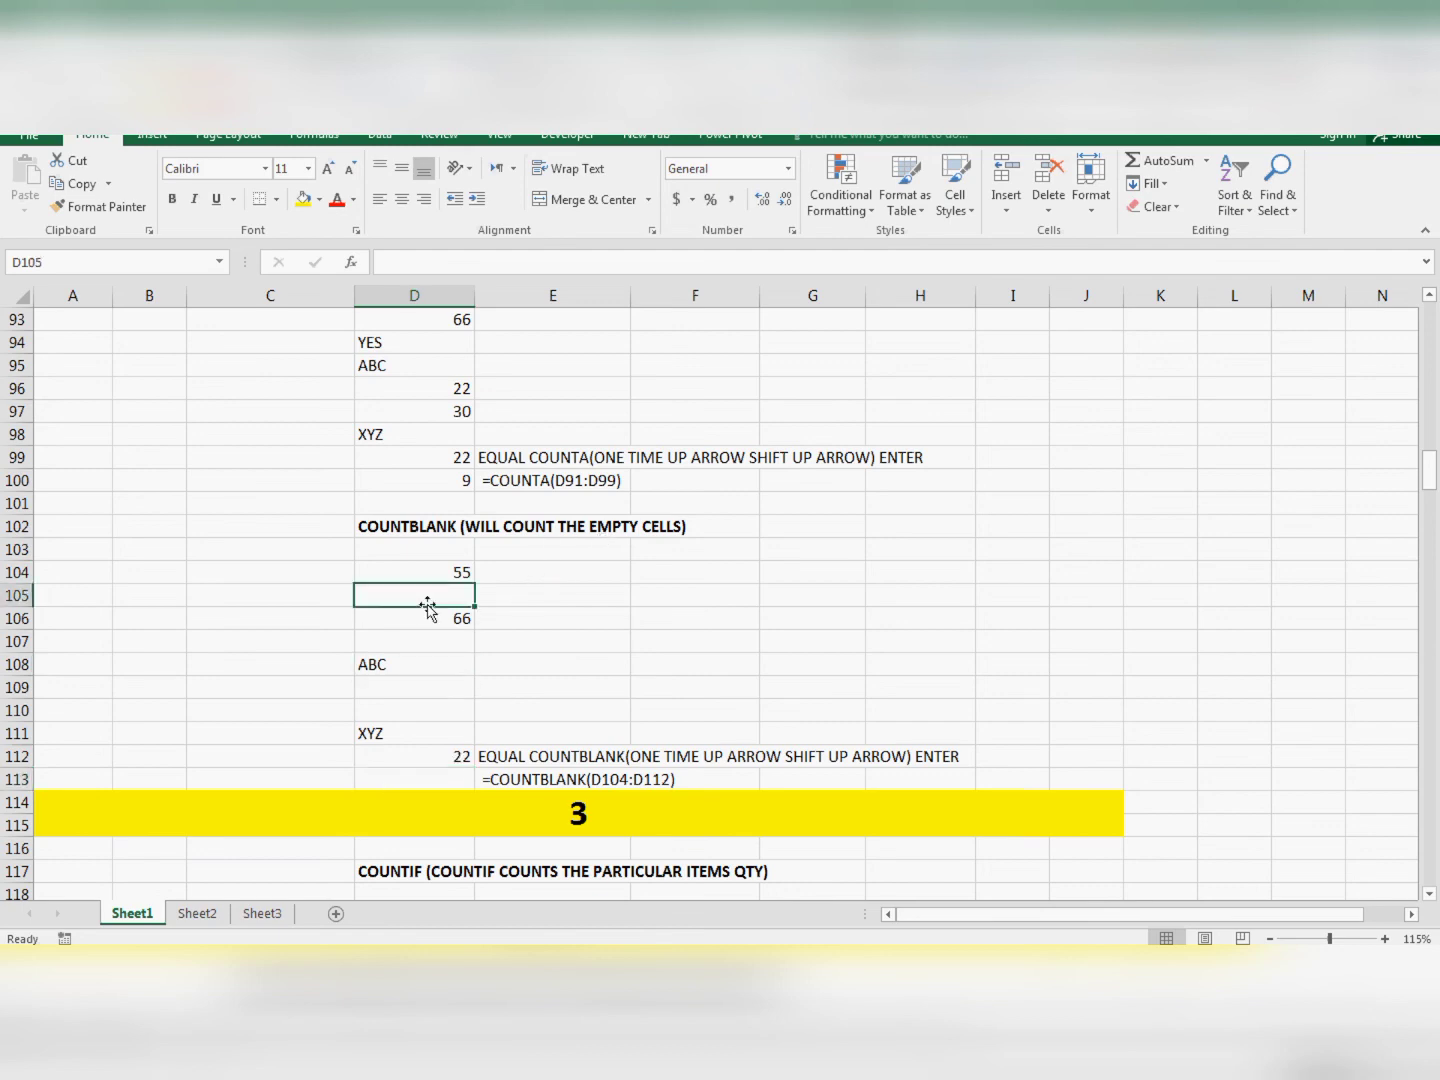
click(418, 645)
click(408, 695)
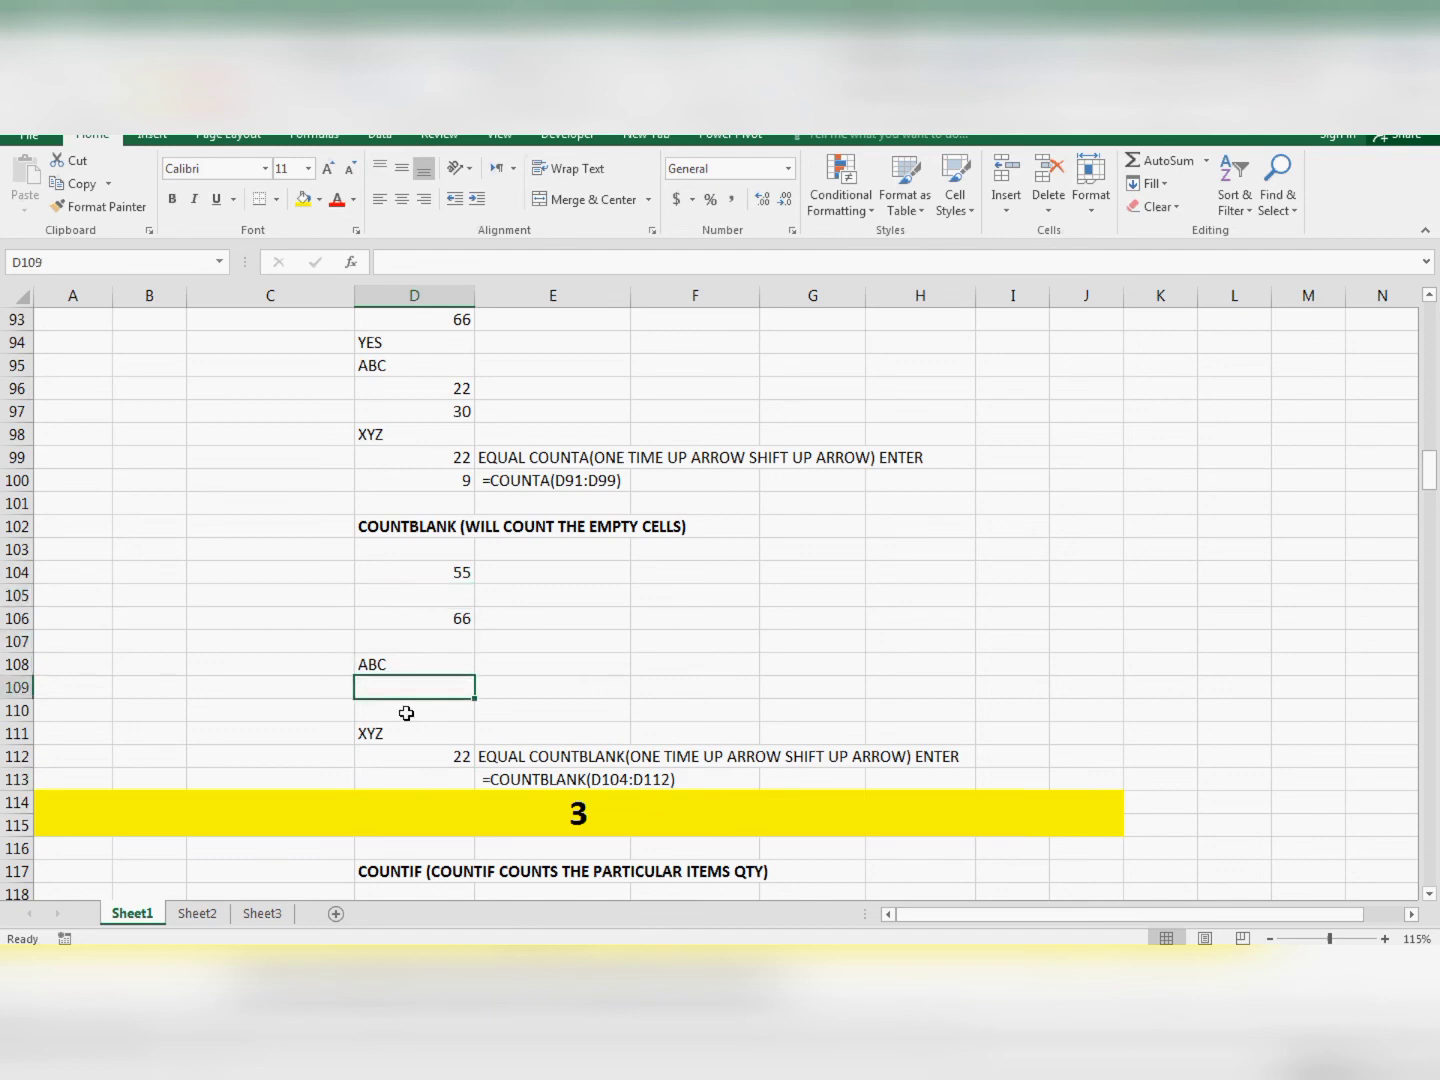
click(406, 714)
click(406, 775)
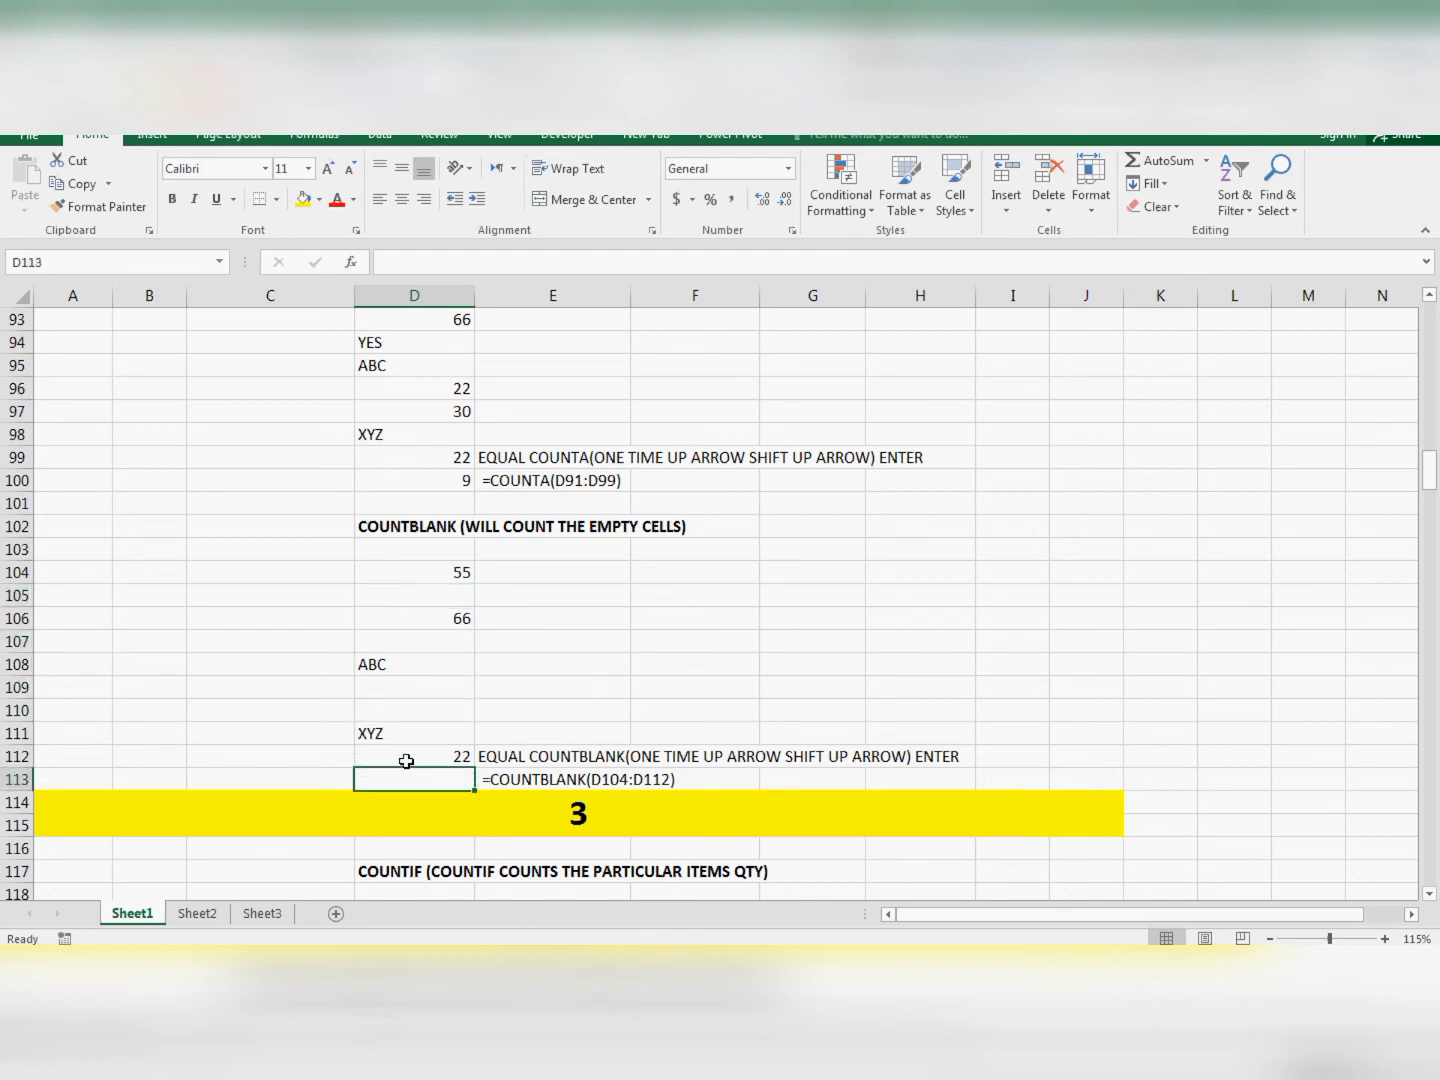
- Enter =COUNTBLANK(D104:D112) in cell D113 to count the empty cells in the list
text(=CO)
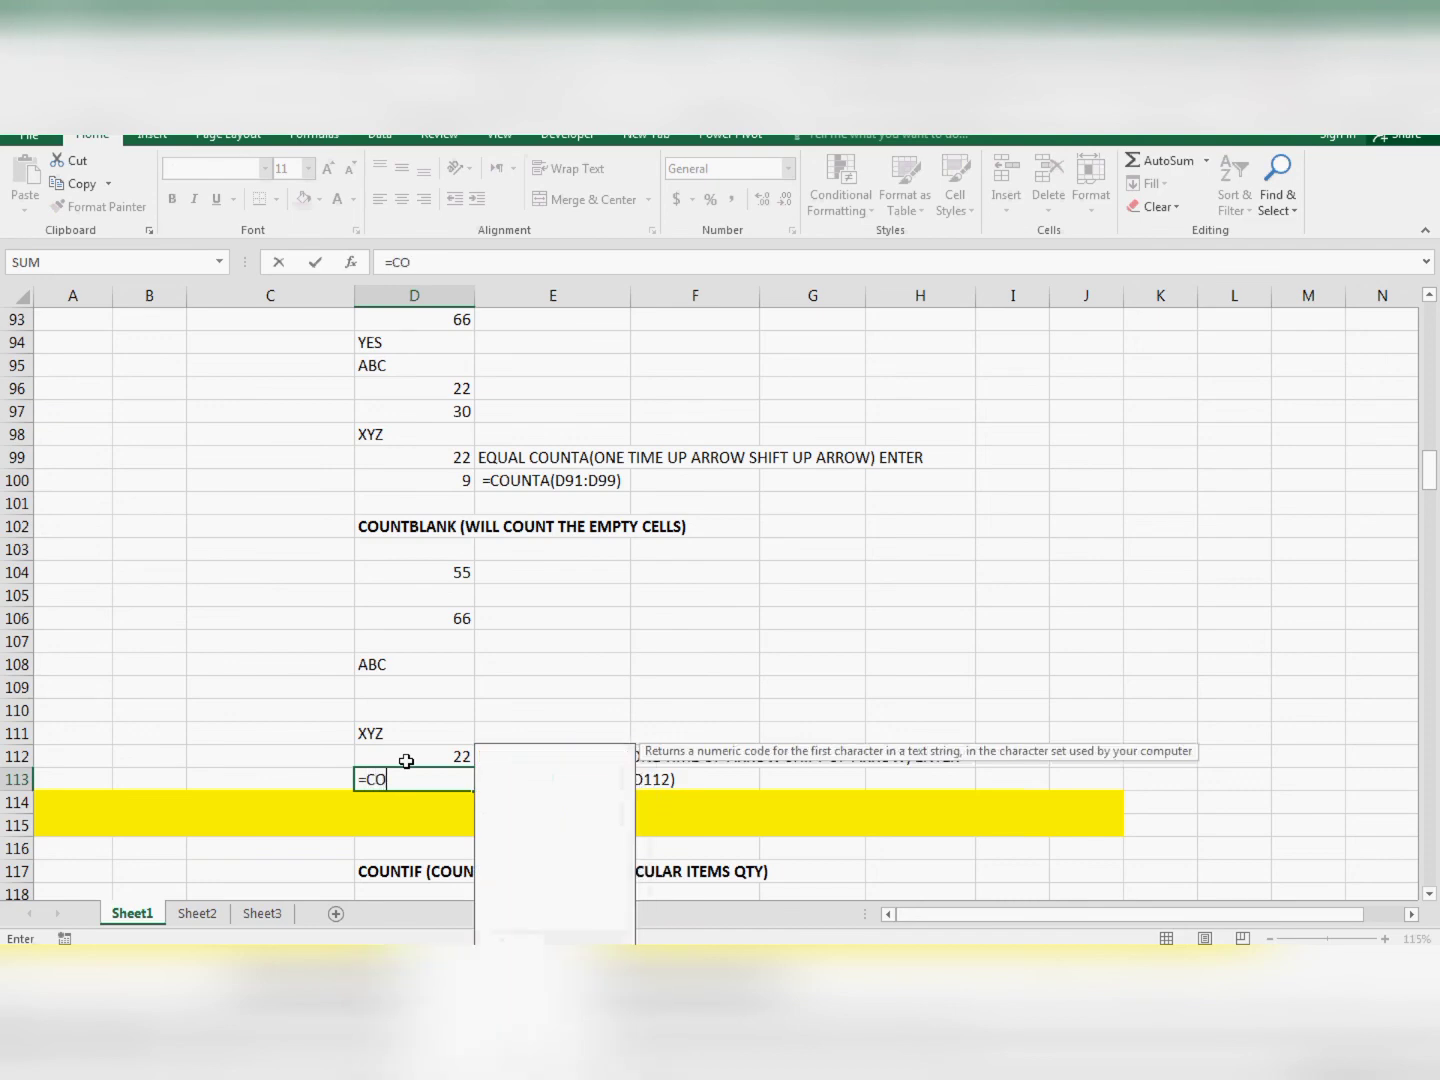
text(UNTBLANK)
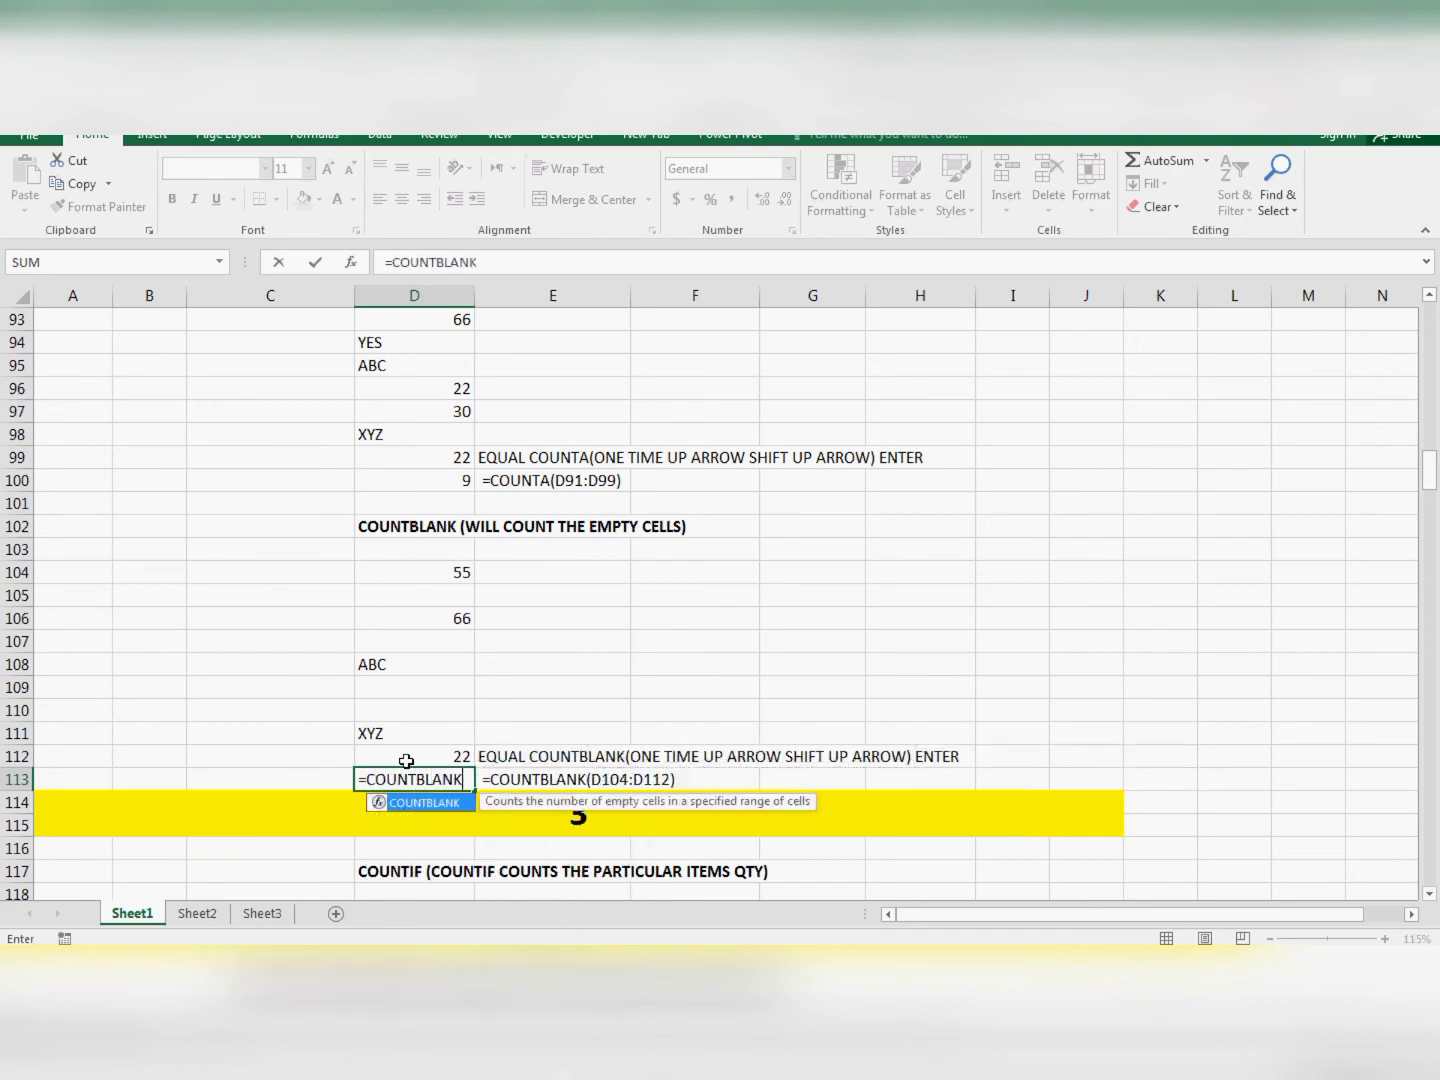
text(()
key(Up)
key(shift+Up)
key(shift+Up)
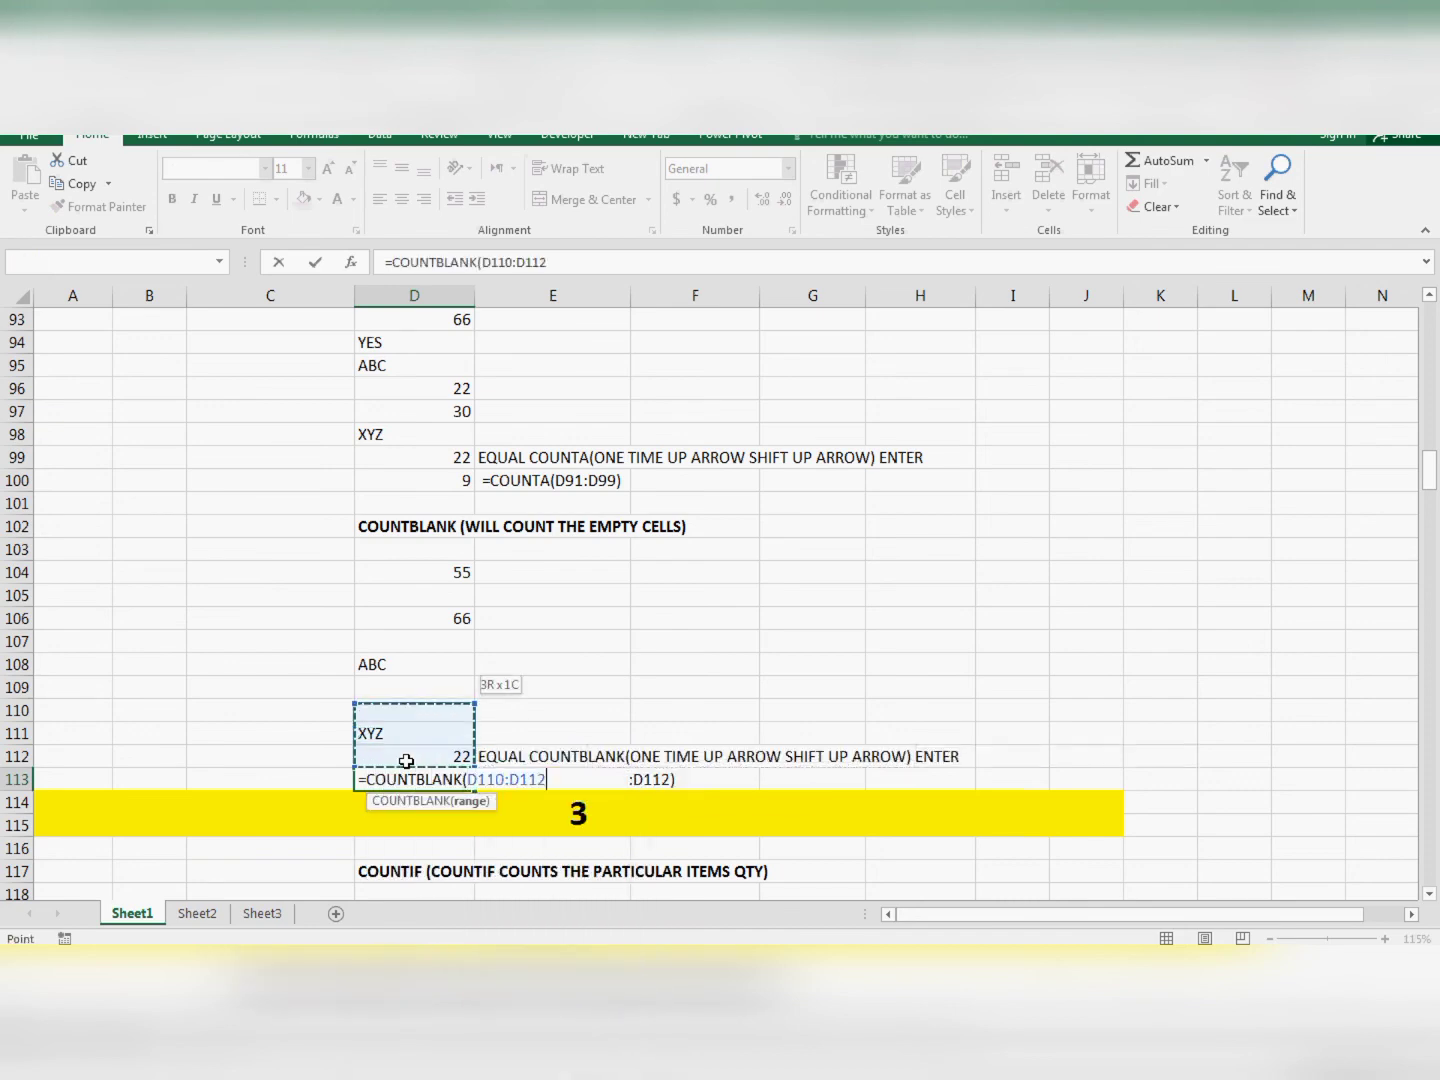
key(shift+Up)
key(shift+Up)
key(shift+Up)
key(shift+Up)
key(shift+Up)
key(shift+Up)
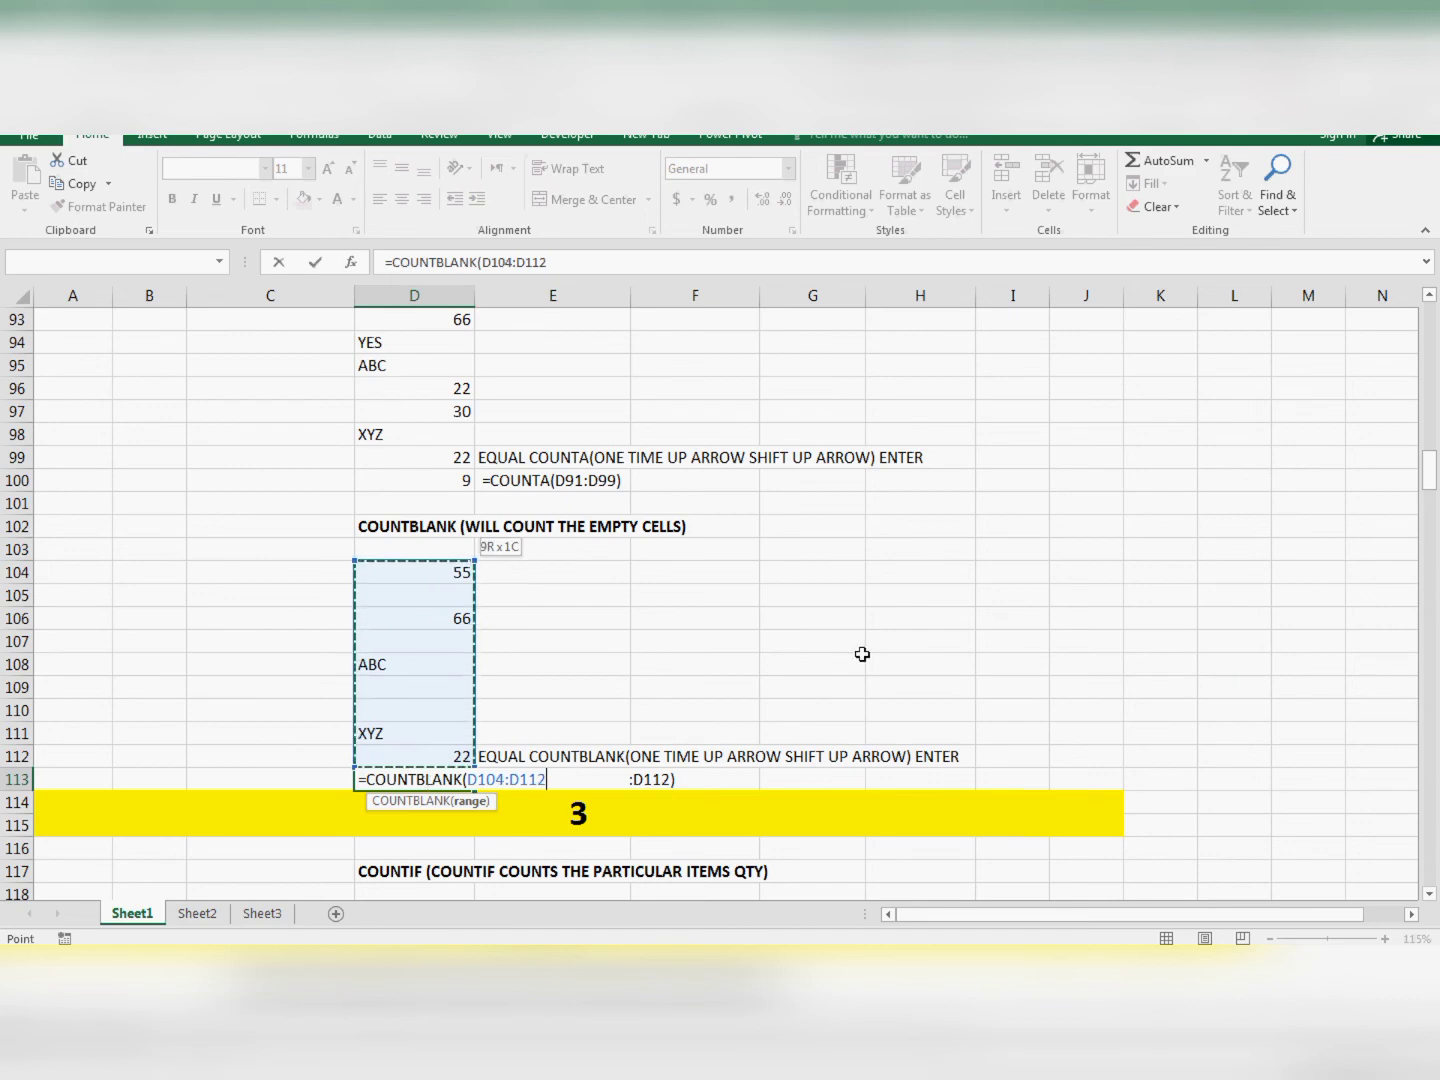
text())
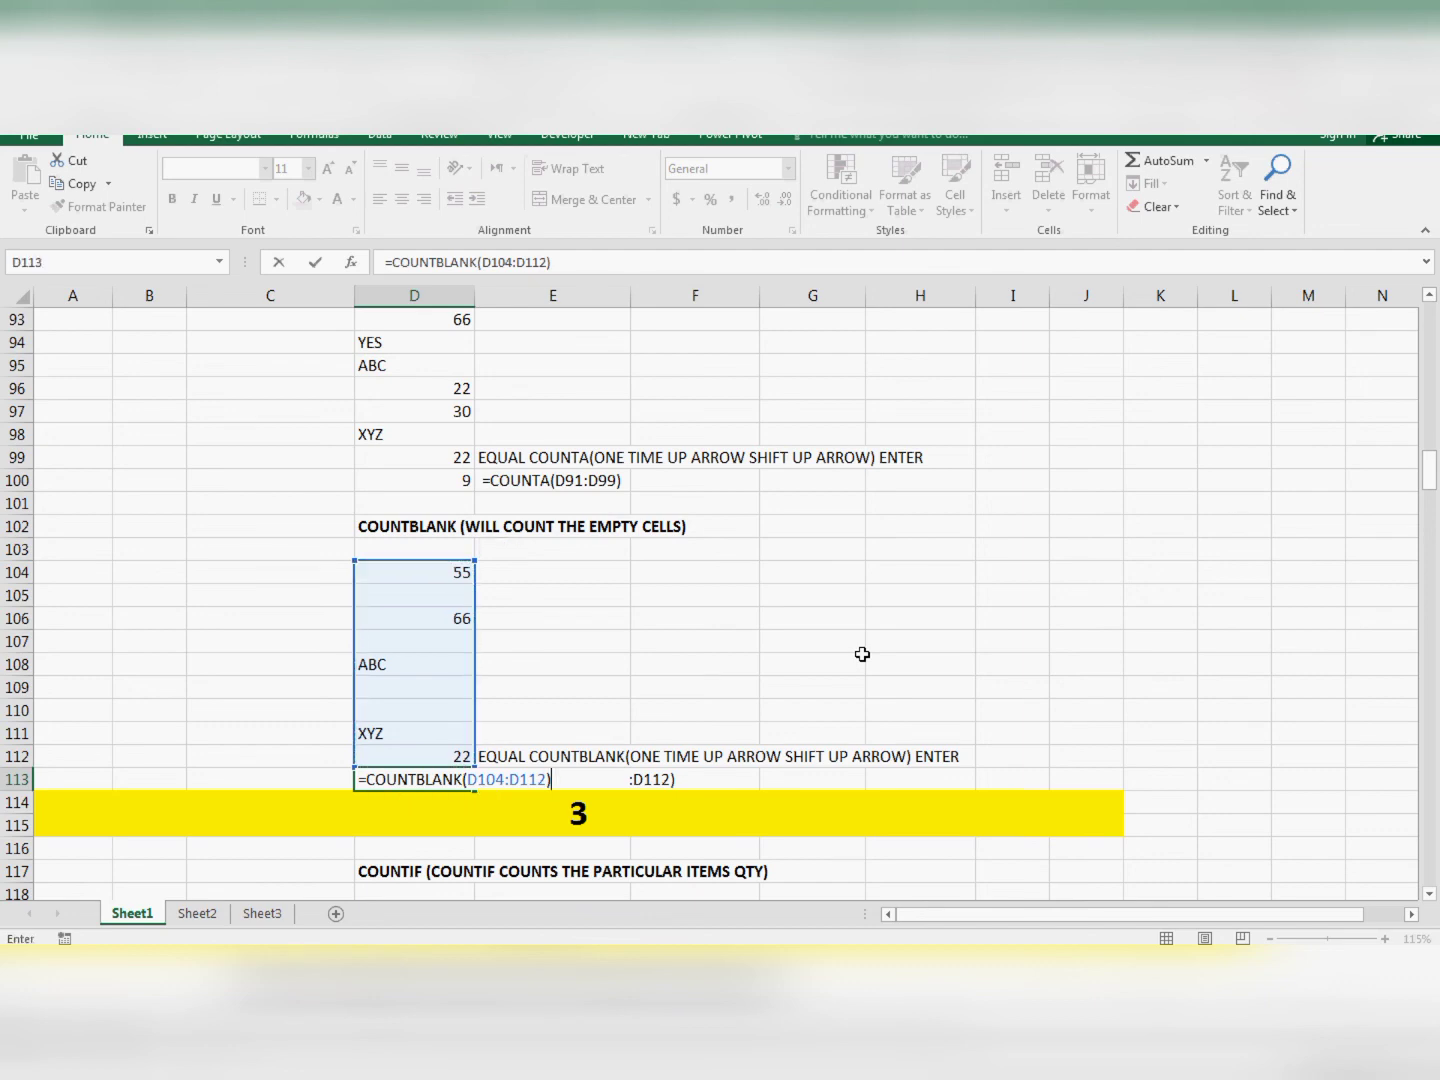
key(Return)
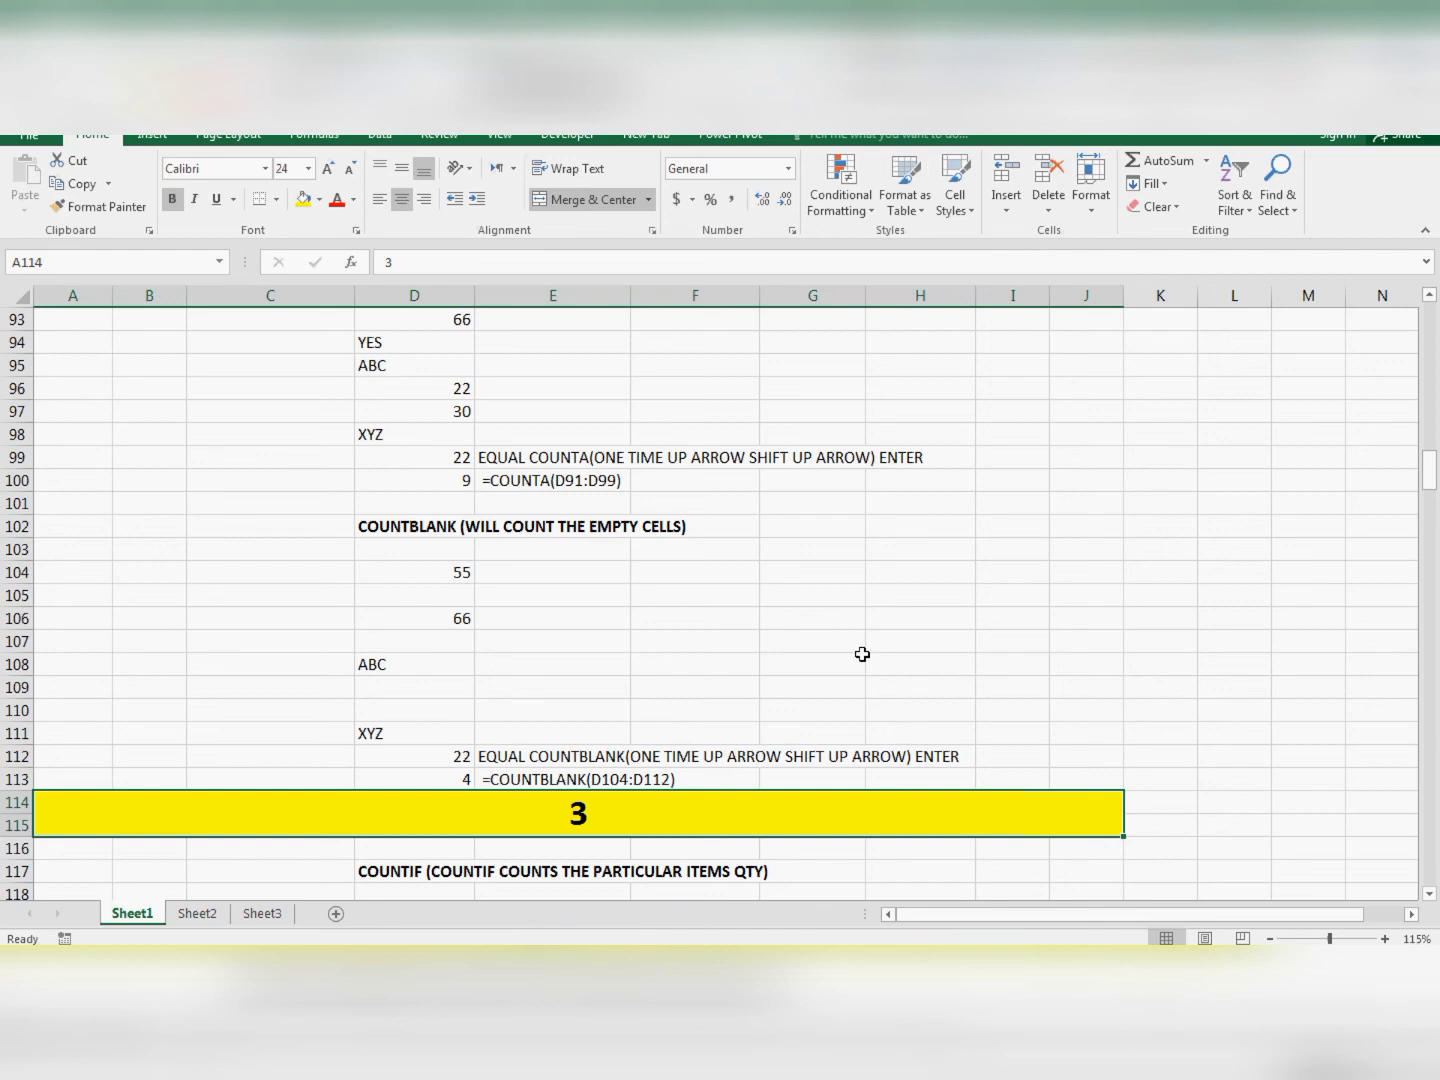
- Check the empty and filled cells from D105 to D112 against the COUNTBLANK result
click(430, 600)
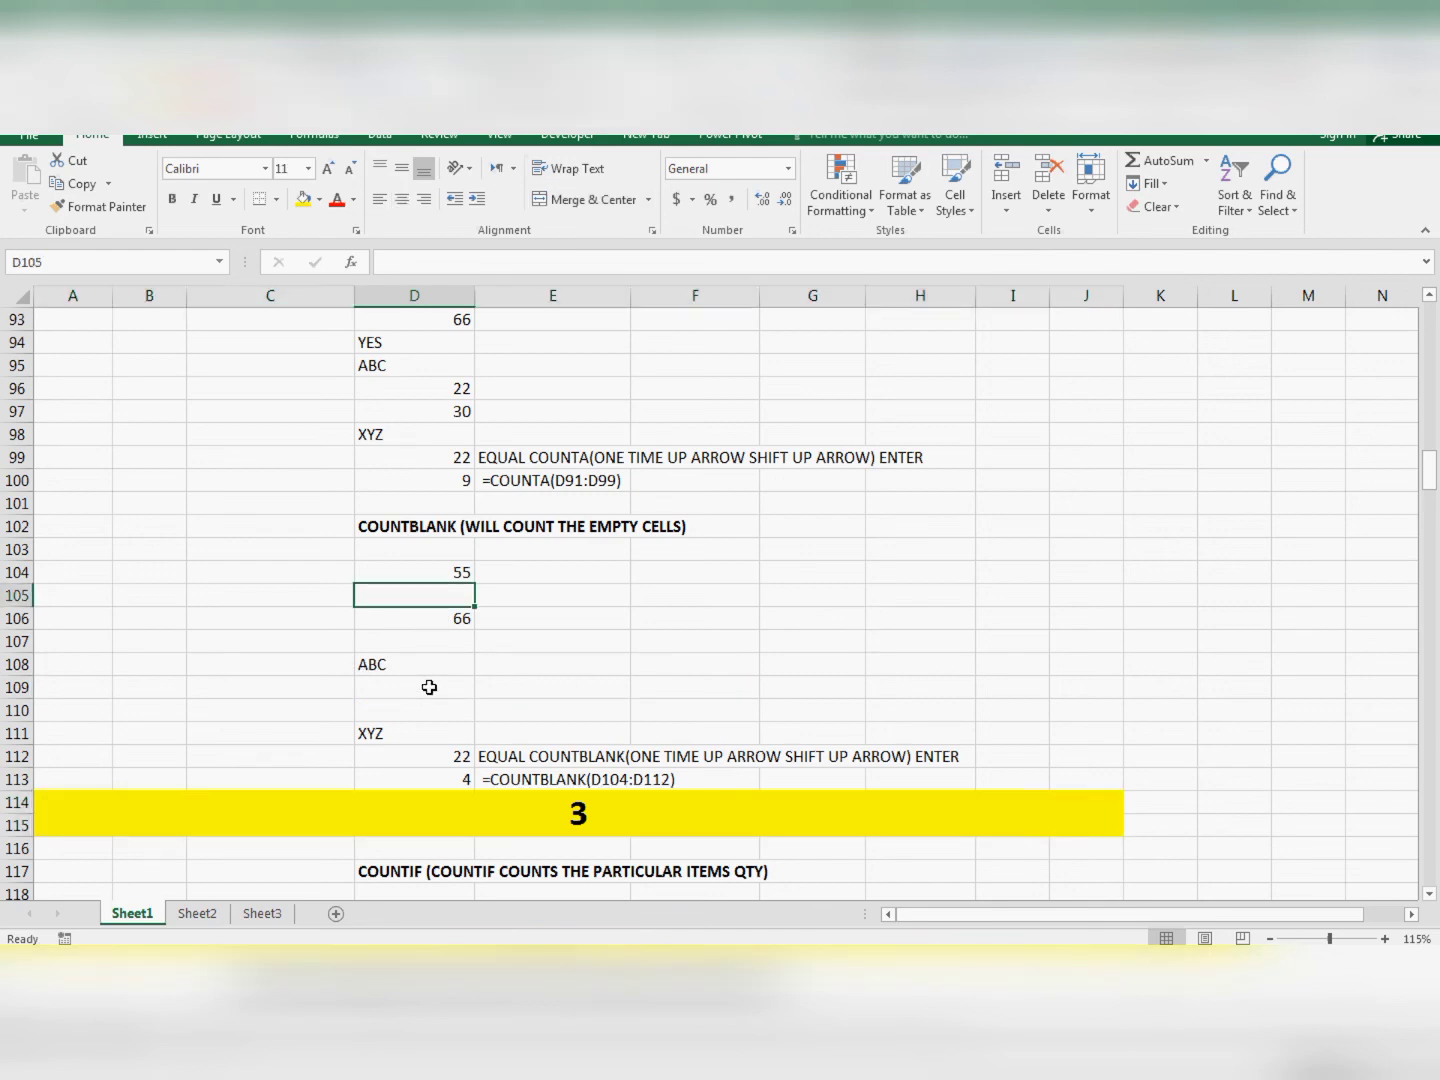
click(428, 688)
click(432, 734)
click(440, 756)
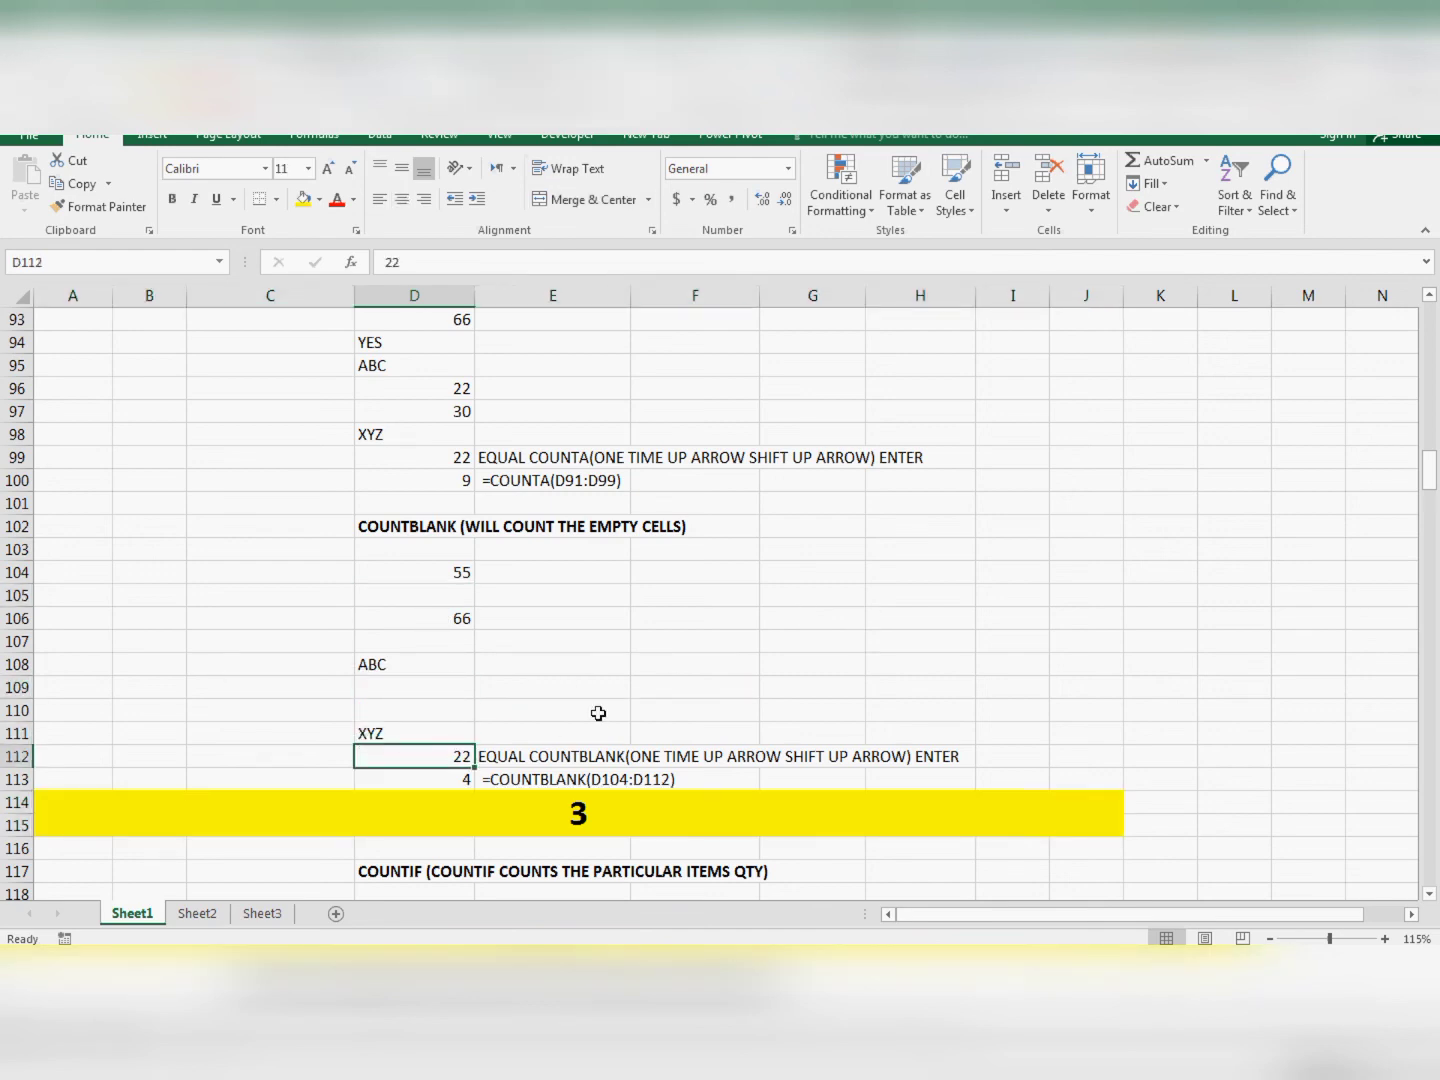